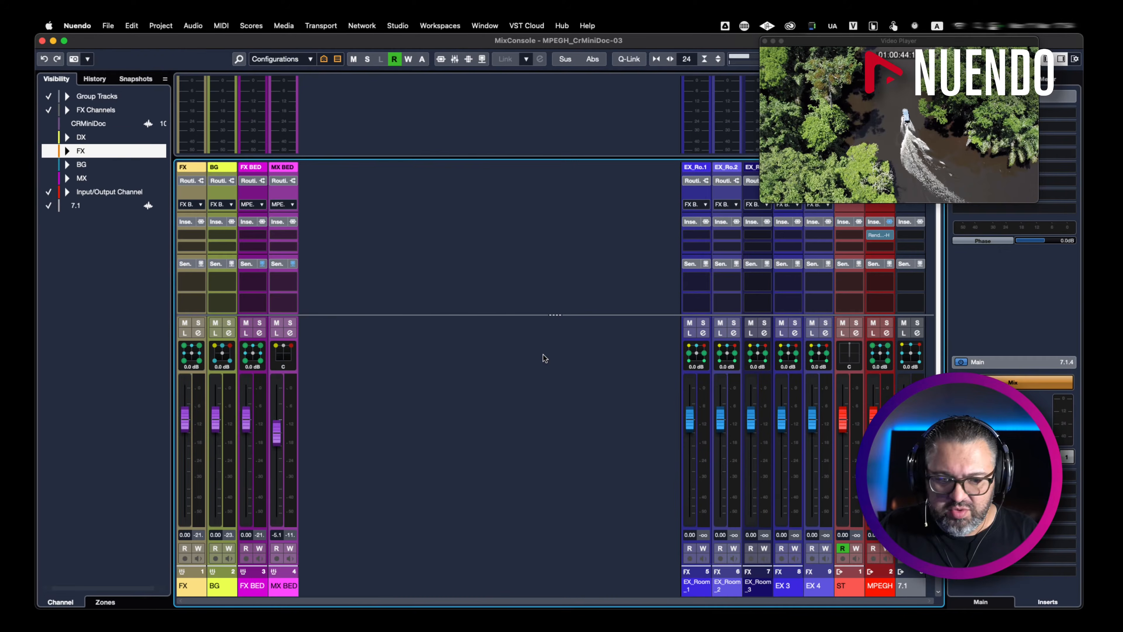
Examine the Presets and Monitoring pages of the MPEG-H renderer on the MPEGH output channel, reveal its additional pages, and close it.
{"action": "left_click", "coordinate": [878, 237]}
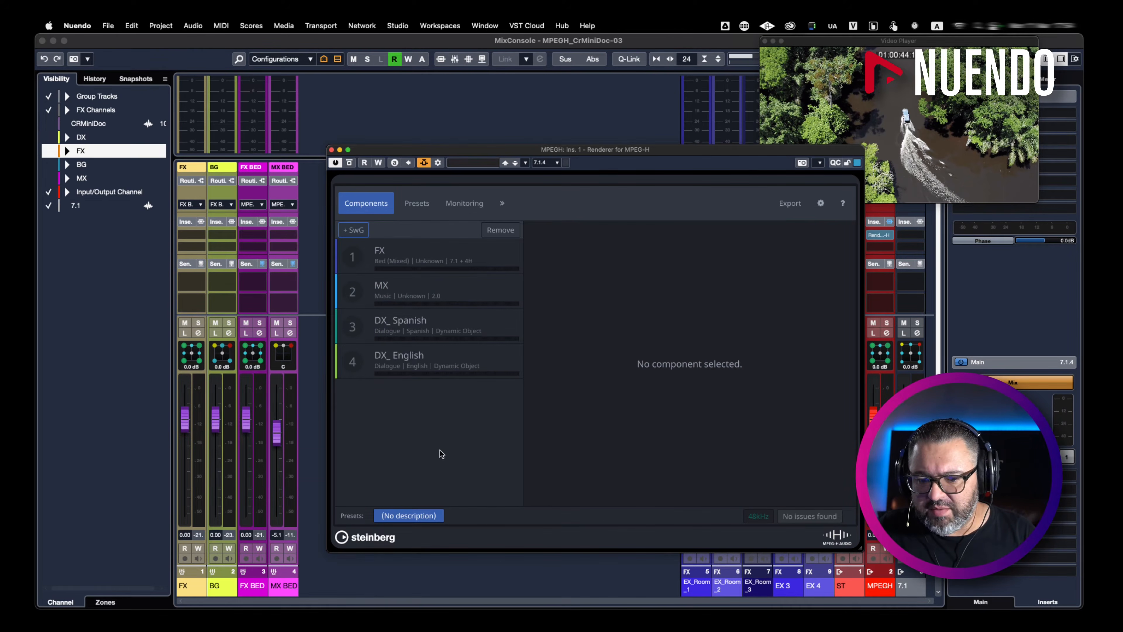
{"action": "left_click", "coordinate": [416, 210]}
{"action": "left_click", "coordinate": [460, 204]}
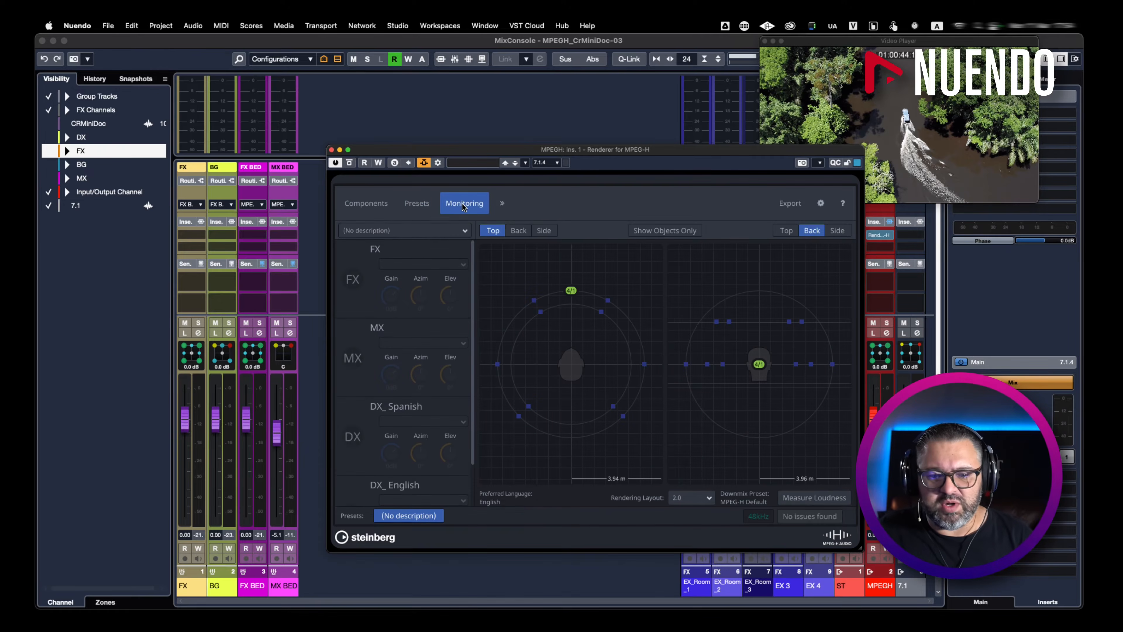
{"action": "left_click", "coordinate": [502, 204]}
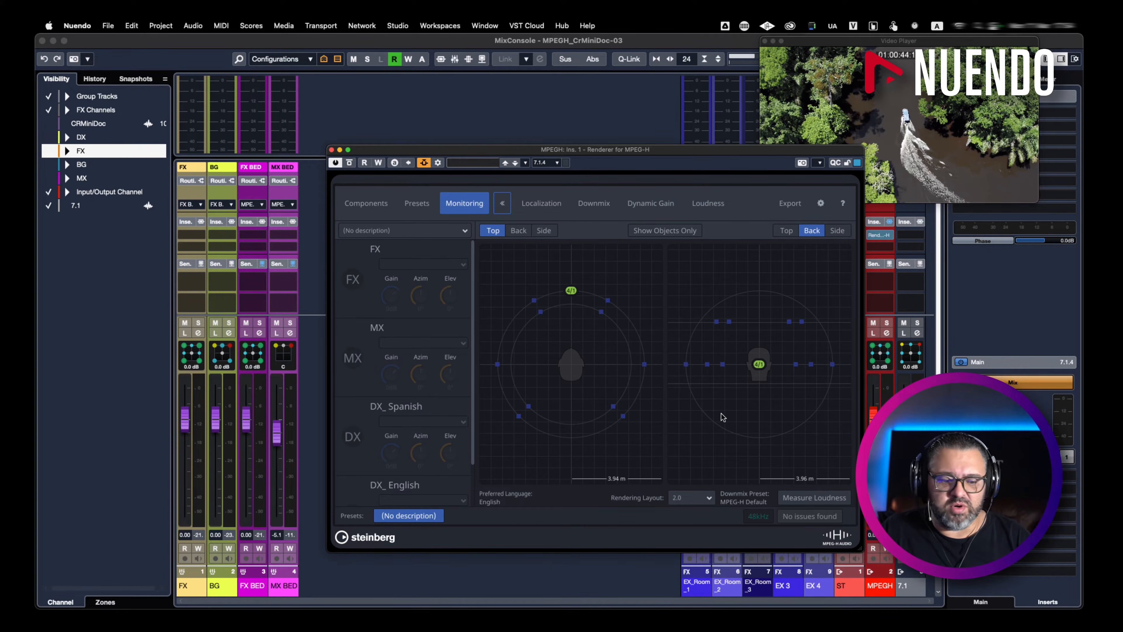
{"action": "left_click", "coordinate": [332, 150]}
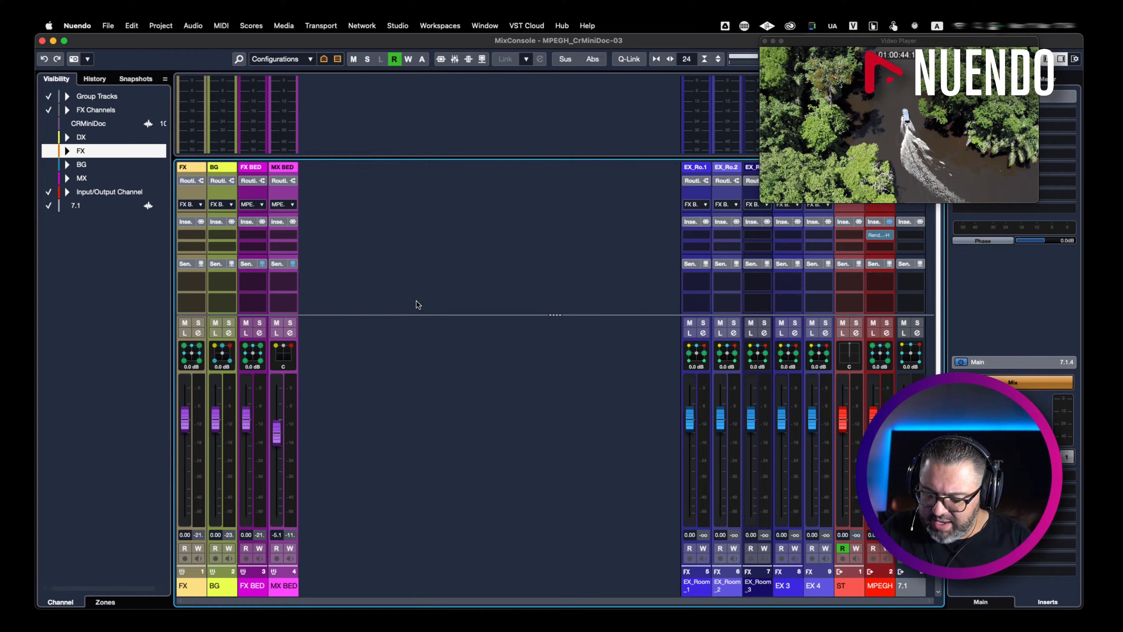
Show the Project window and select the dialogue, FX and BG events in turn to review the track layout.
{"action": "key", "text": "F3"}
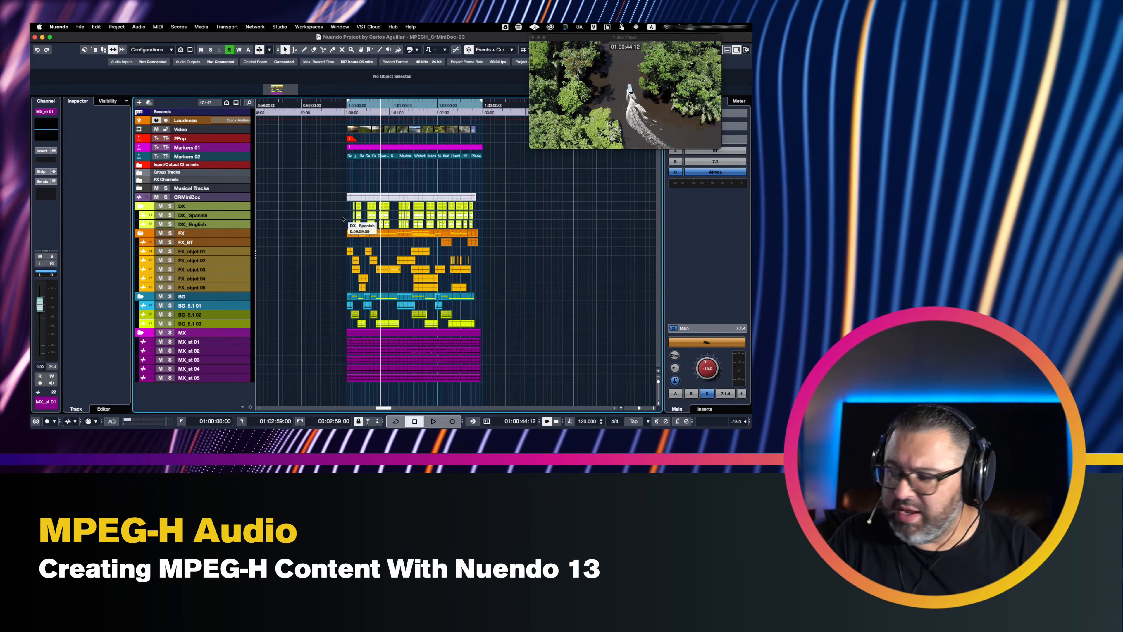
{"action": "left_click_drag", "start_coordinate": [342, 218], "coordinate": [486, 235]}
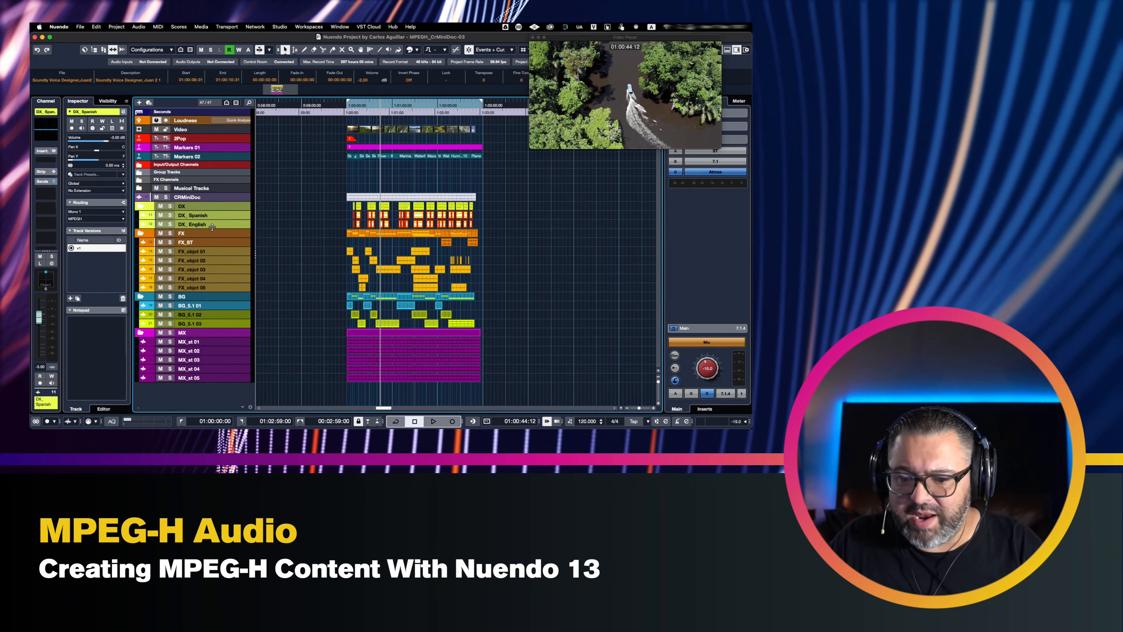
{"action": "left_click_drag", "start_coordinate": [306, 263], "coordinate": [522, 299]}
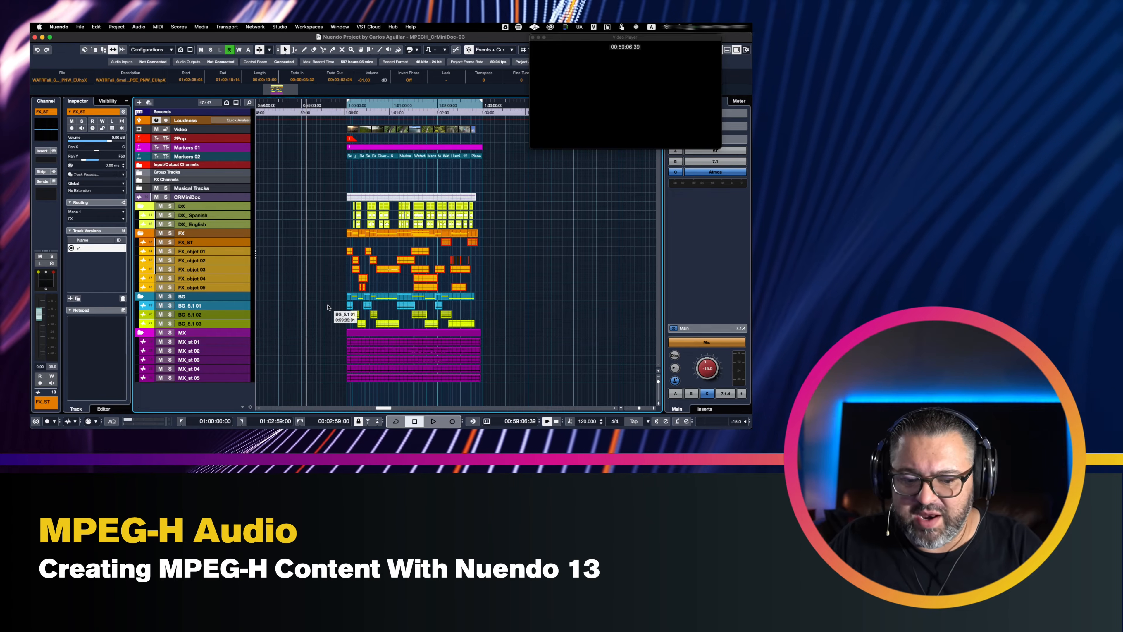
{"action": "left_click_drag", "start_coordinate": [328, 306], "coordinate": [479, 328]}
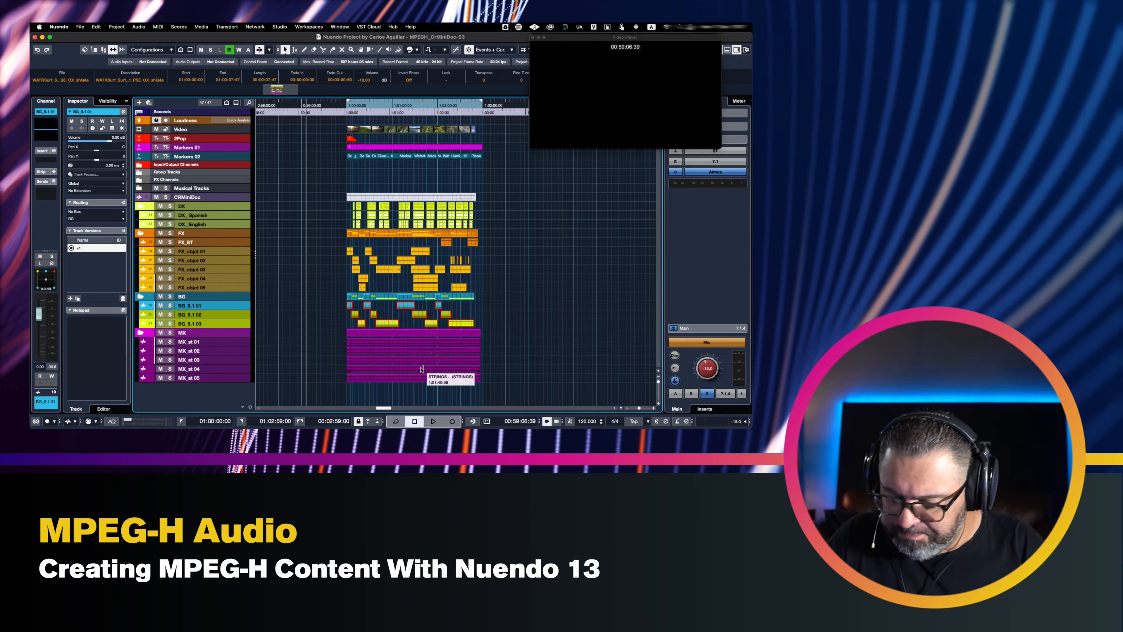
Examine the output routing of the group and FX buses in Audio Connections and close the window.
{"action": "key", "text": "F4"}
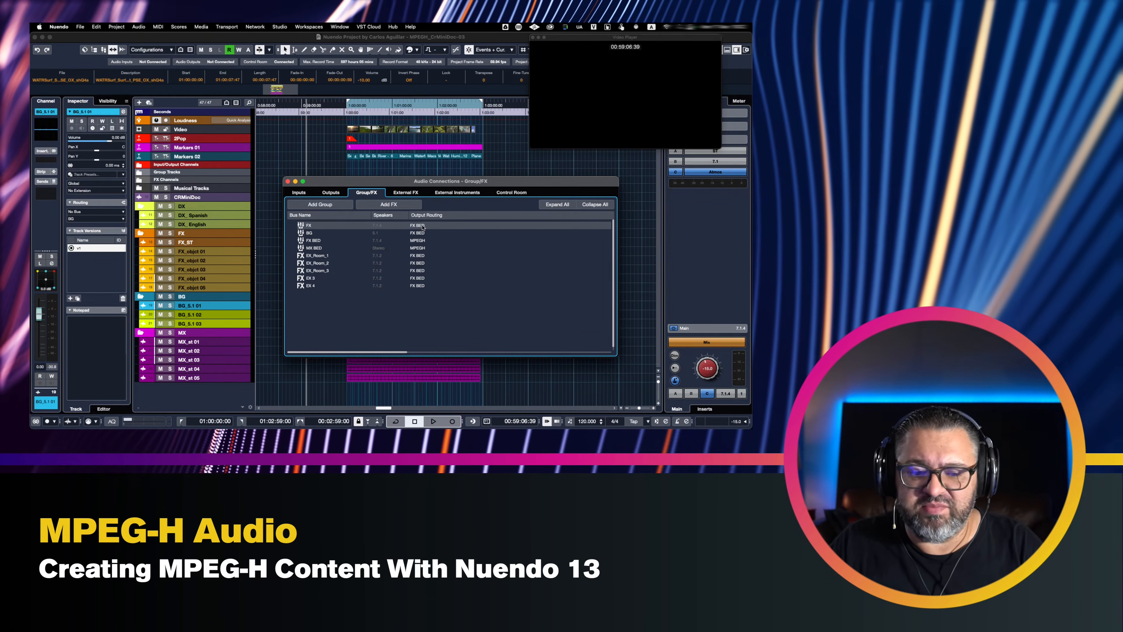
{"action": "left_click", "coordinate": [287, 181]}
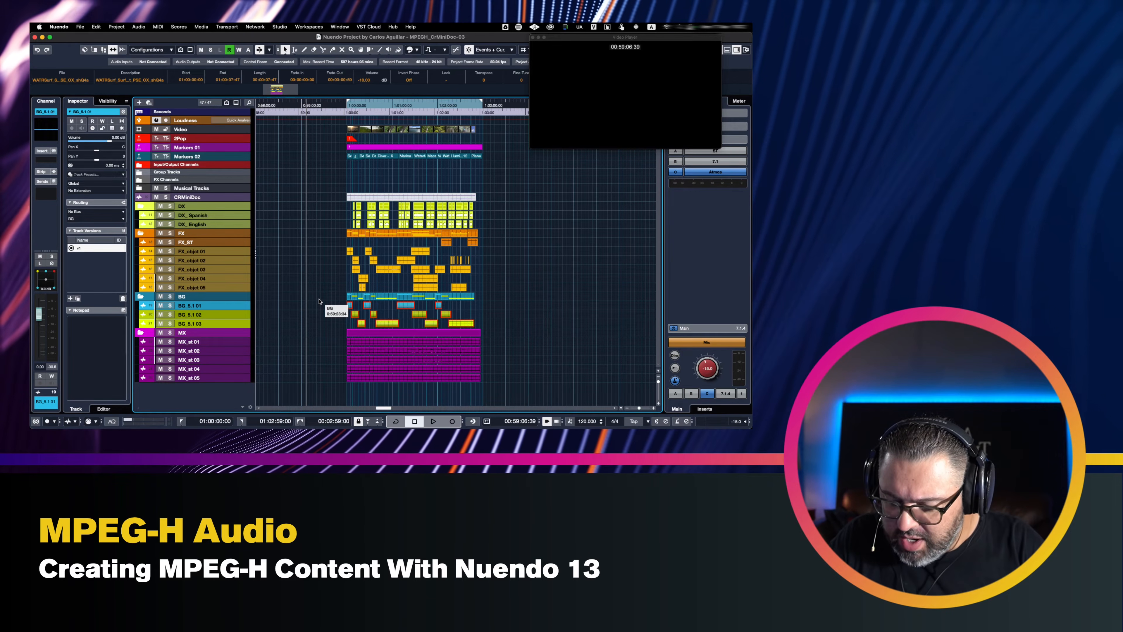
Reopen the MPEG-H renderer from the MPEGH channel in the MixConsole and examine the FX, MX and DX_ English component properties.
{"action": "key", "text": "F3"}
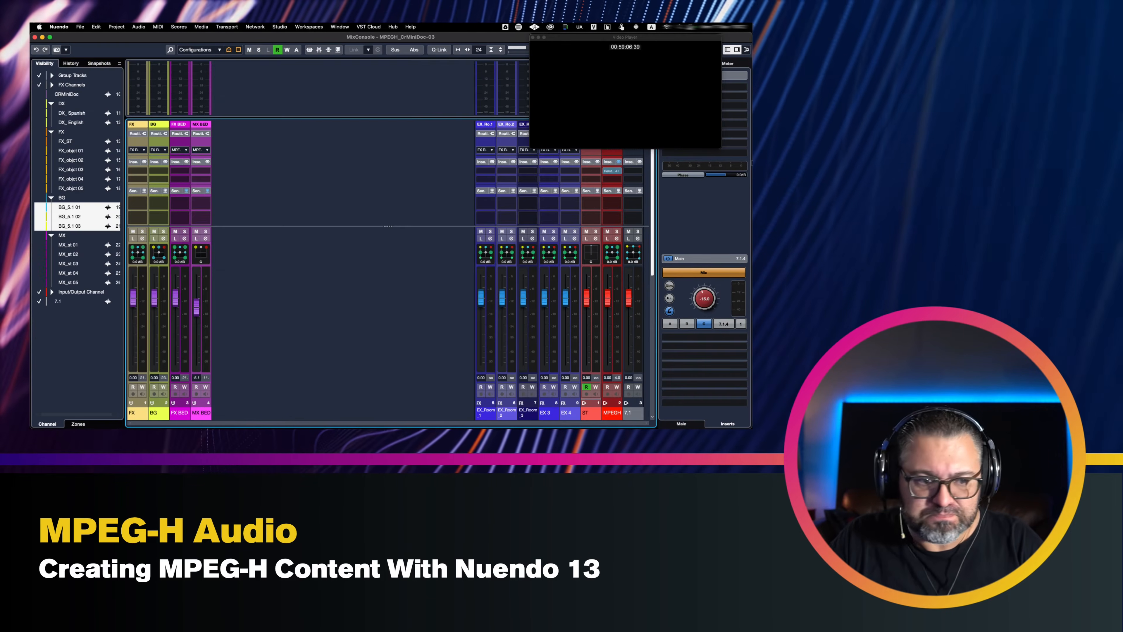
{"action": "left_click", "coordinate": [611, 171]}
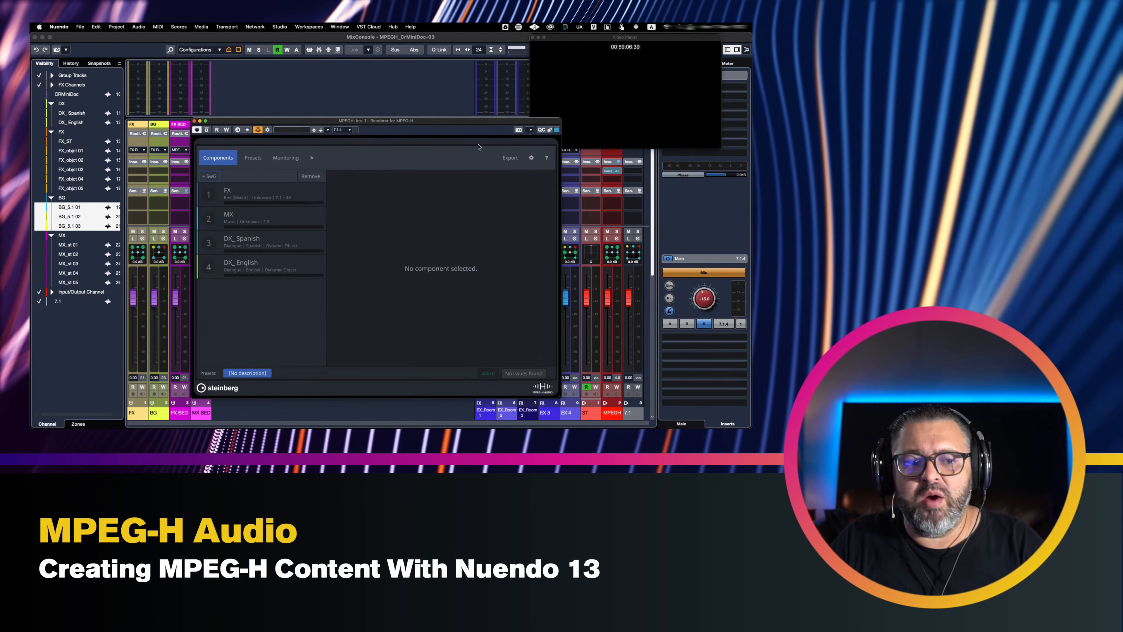
{"action": "left_click_drag", "start_coordinate": [452, 130], "coordinate": [515, 151]}
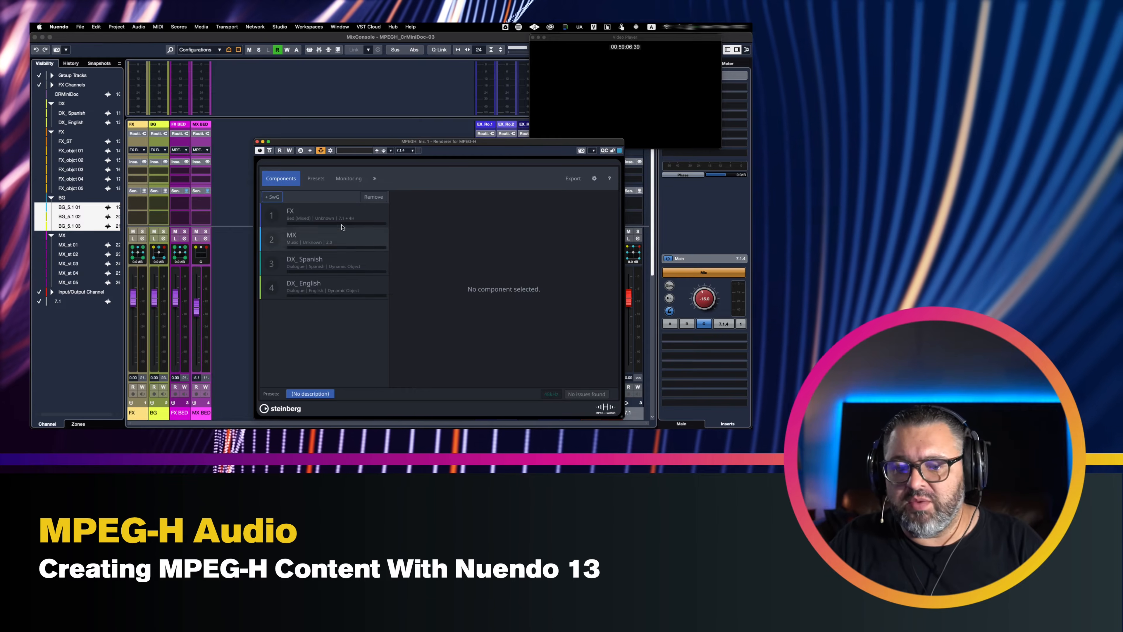
{"action": "left_click", "coordinate": [317, 220]}
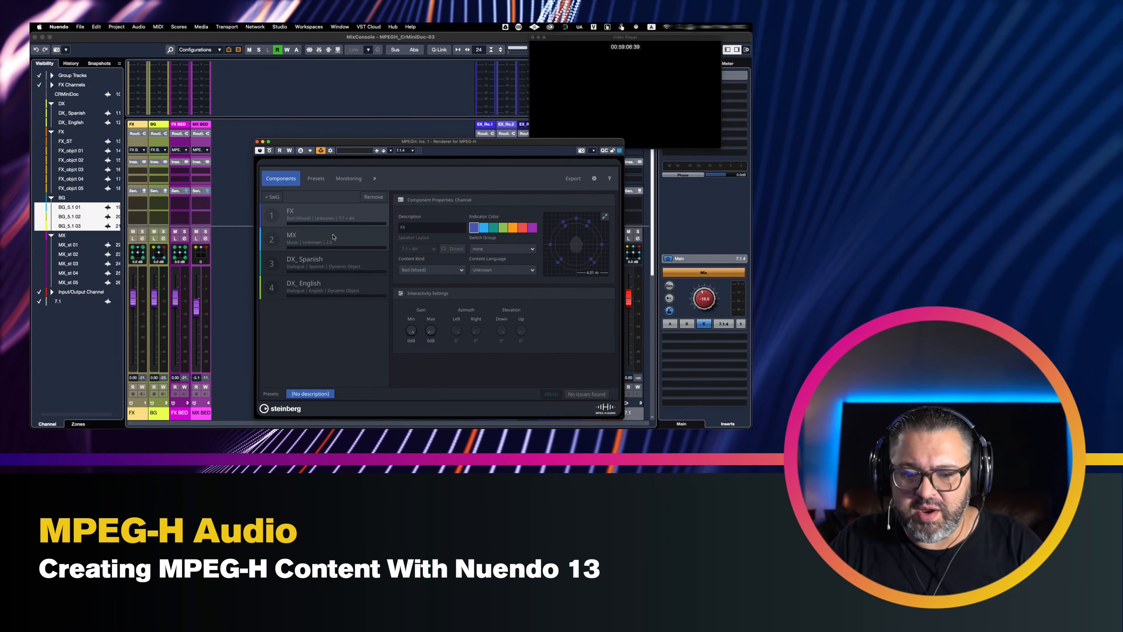
{"action": "left_click", "coordinate": [312, 242]}
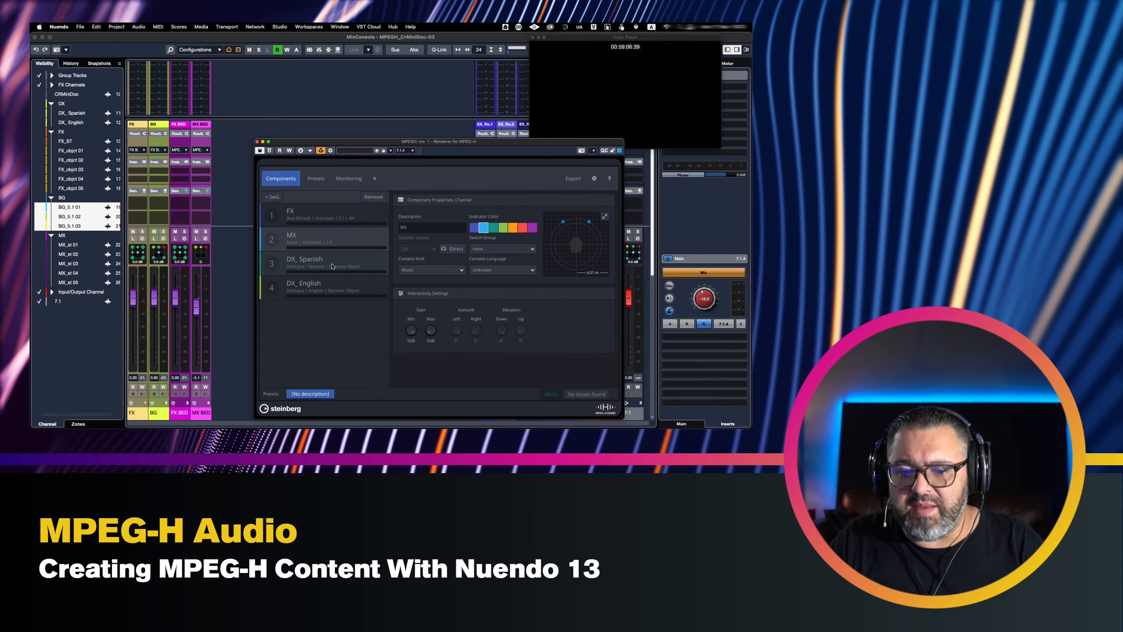
{"action": "left_click", "coordinate": [335, 284]}
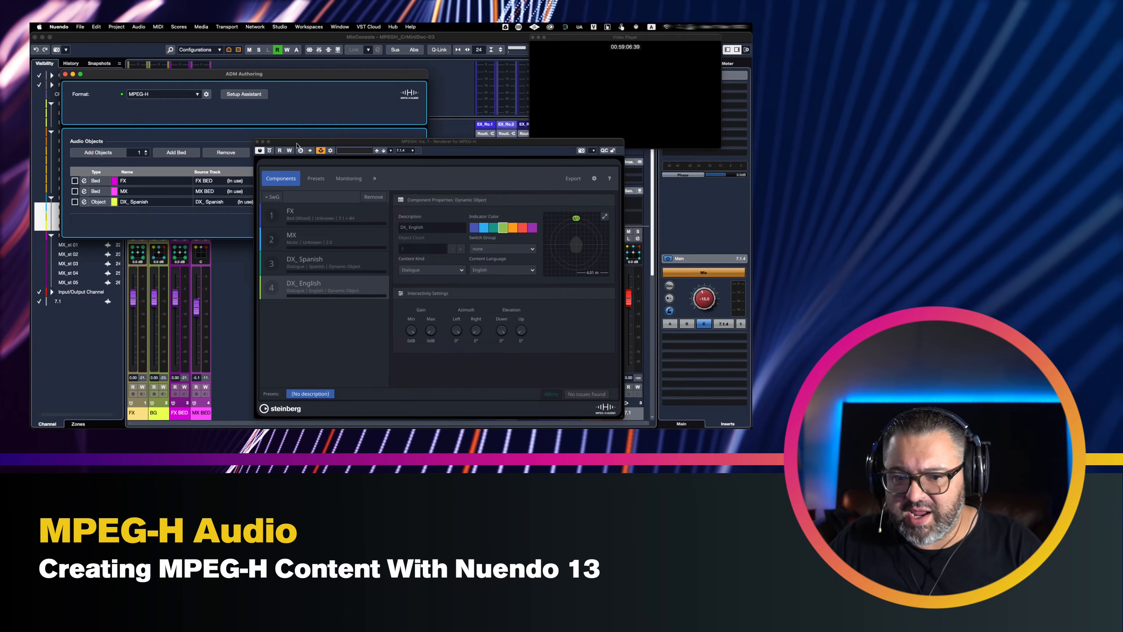
Compare the renderer components with the enlarged ADM Authoring window's audio objects, close ADM Authoring, and move the renderer back.
{"action": "left_click_drag", "start_coordinate": [297, 144], "coordinate": [480, 147]}
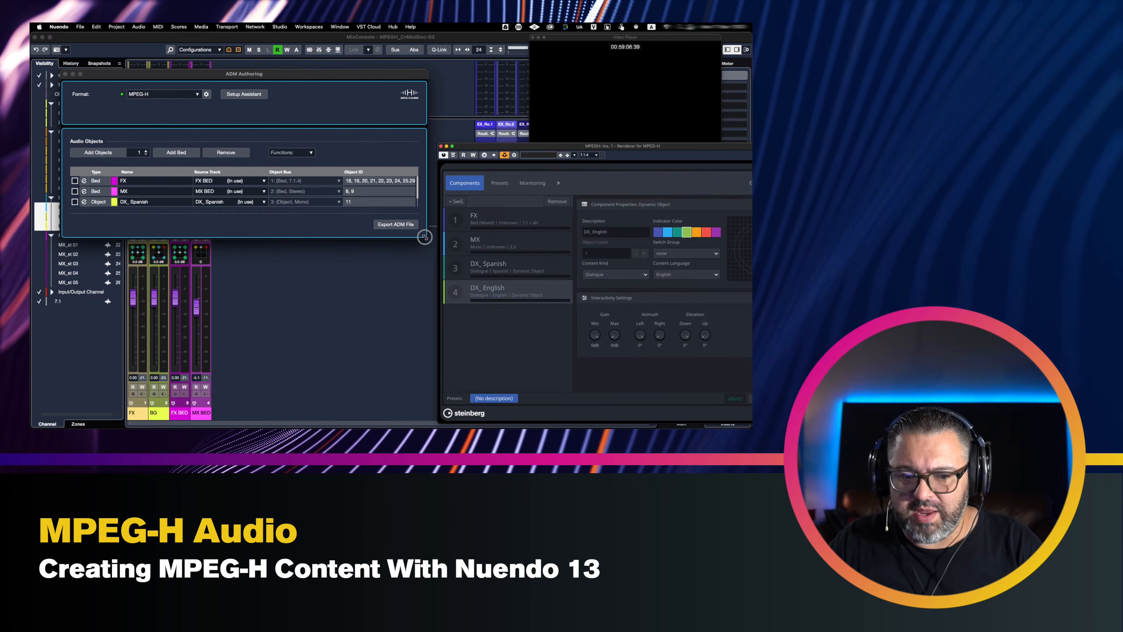
{"action": "left_click_drag", "start_coordinate": [426, 237], "coordinate": [430, 296]}
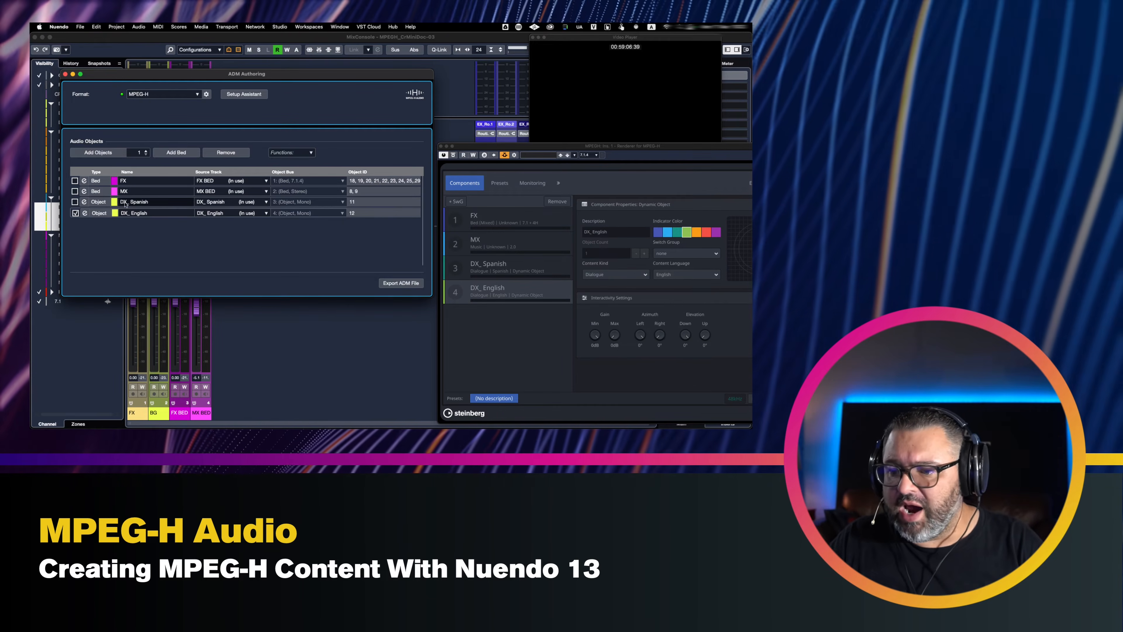
{"action": "left_click", "coordinate": [66, 74]}
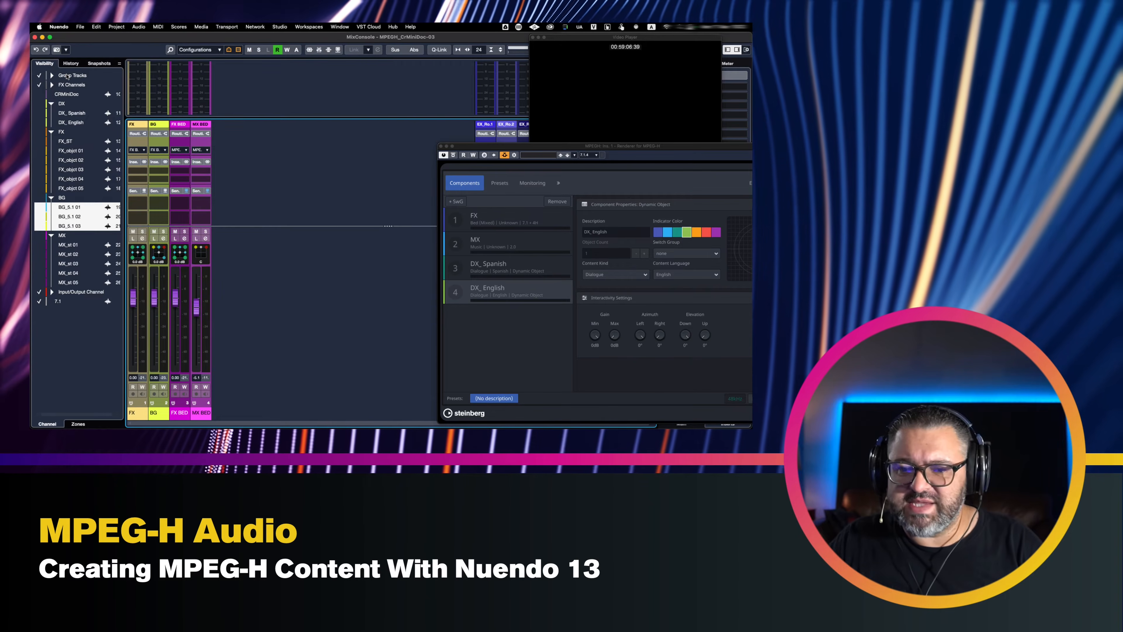
{"action": "left_click_drag", "start_coordinate": [546, 147], "coordinate": [295, 120]}
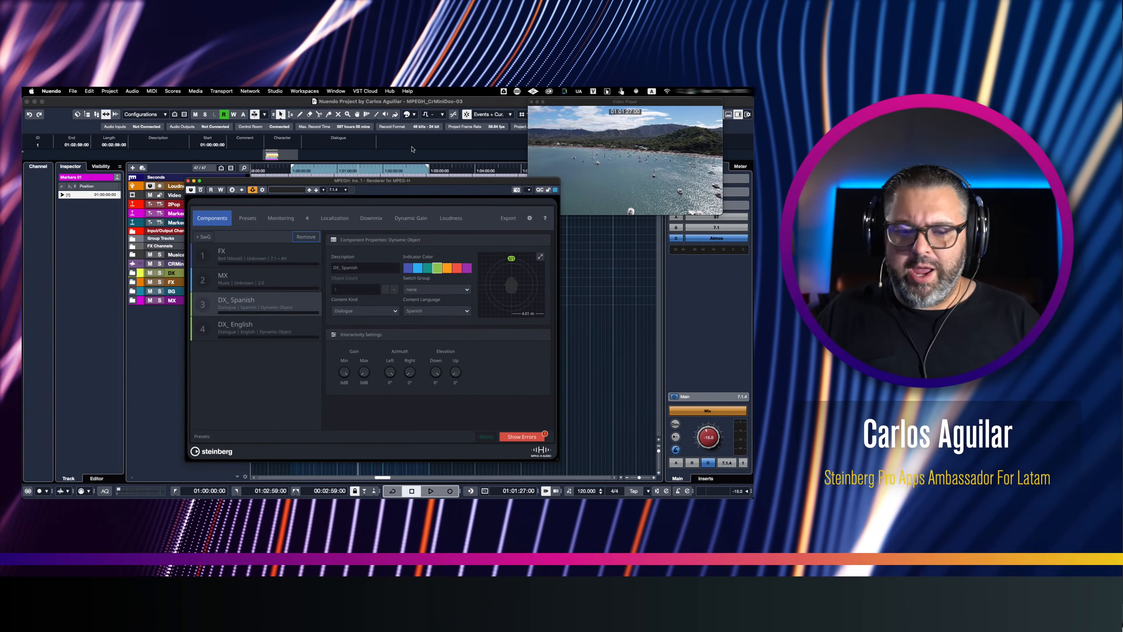
Add all available components to the undescribed preset in the MPEG-H renderer.
{"action": "left_click_drag", "start_coordinate": [369, 184], "coordinate": [397, 180]}
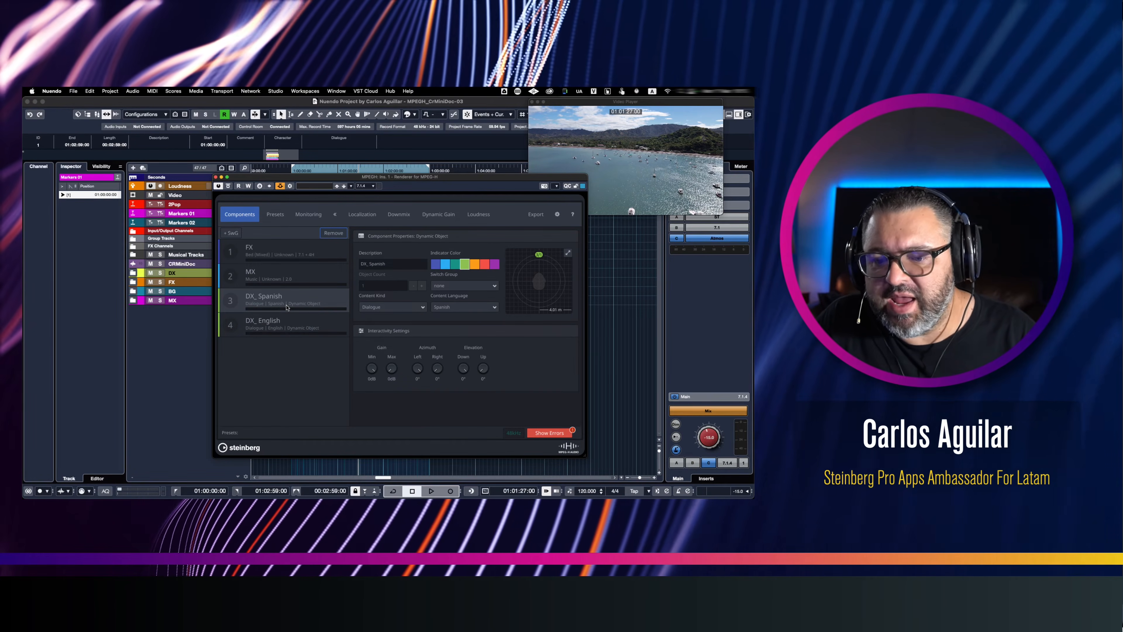
{"action": "left_click", "coordinate": [275, 214]}
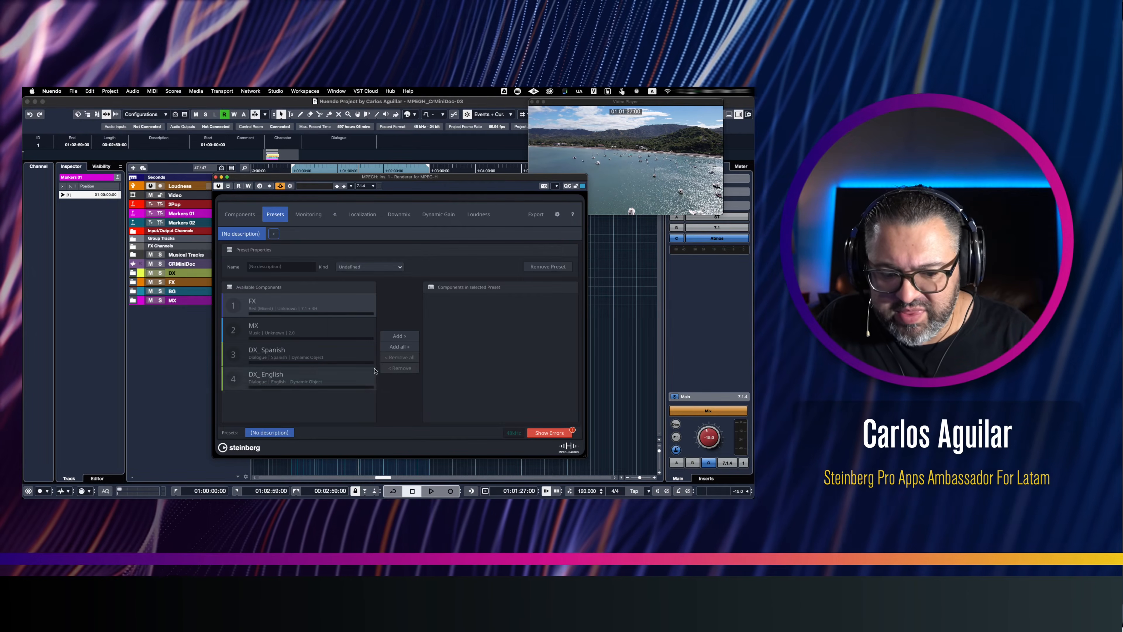
{"action": "left_click", "coordinate": [399, 346]}
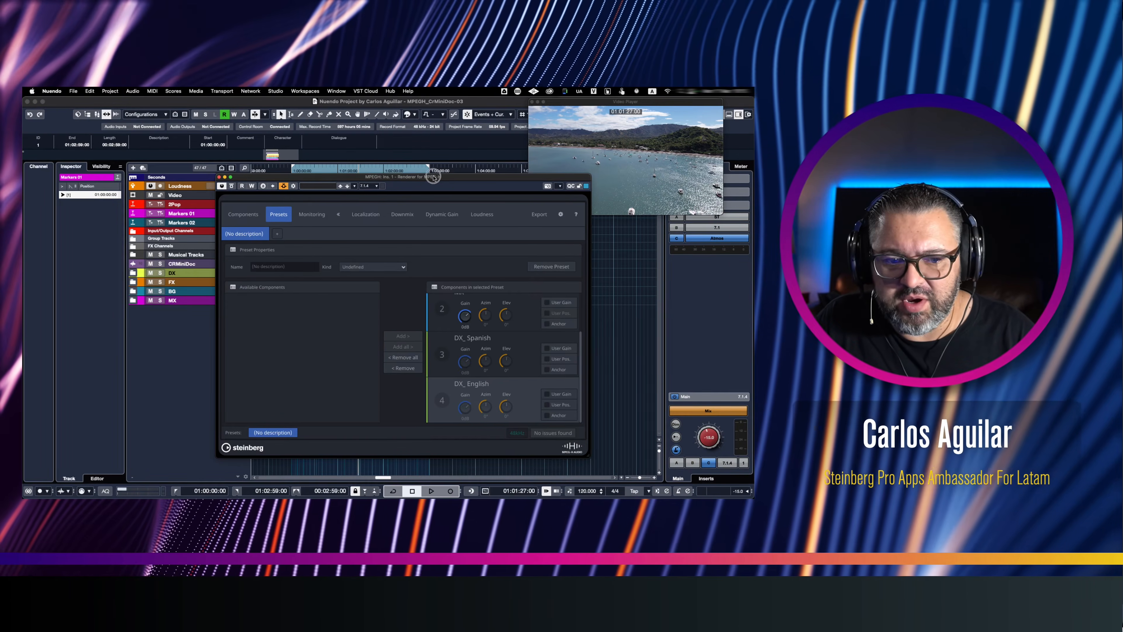
Play the project briefly with the renderer moved aside, stop playback, and remove all components from the preset.
{"action": "left_click_drag", "start_coordinate": [460, 174], "coordinate": [595, 183]}
{"action": "left_click", "coordinate": [315, 256]}
{"action": "key", "text": "space"}
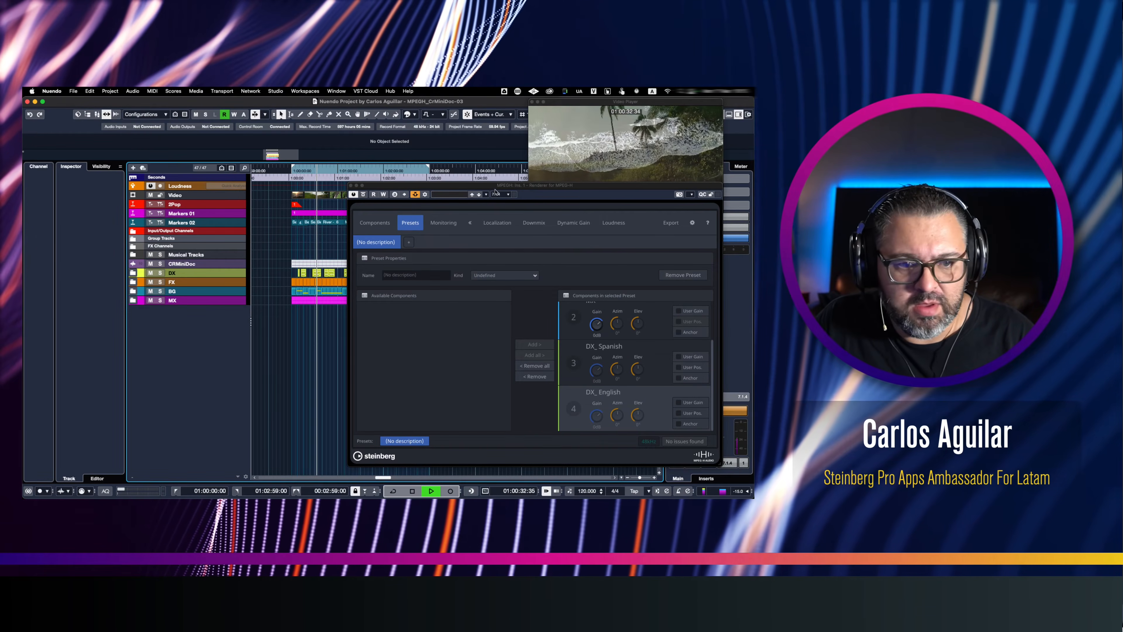
{"action": "key", "text": "space"}
{"action": "left_click_drag", "start_coordinate": [496, 186], "coordinate": [398, 186]}
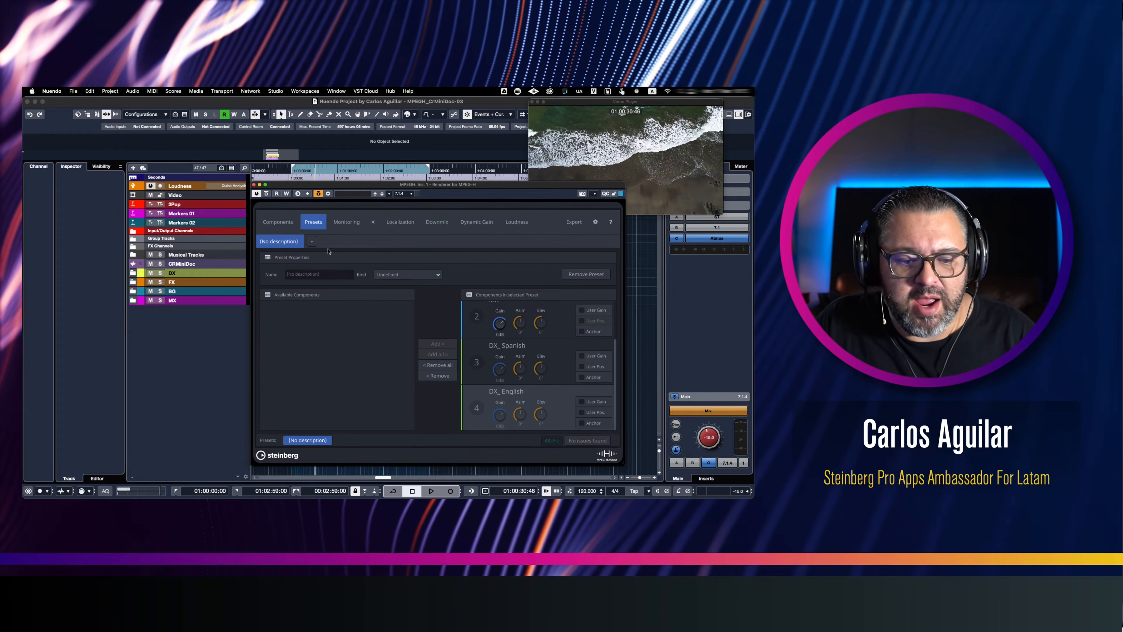
{"action": "left_click", "coordinate": [449, 369]}
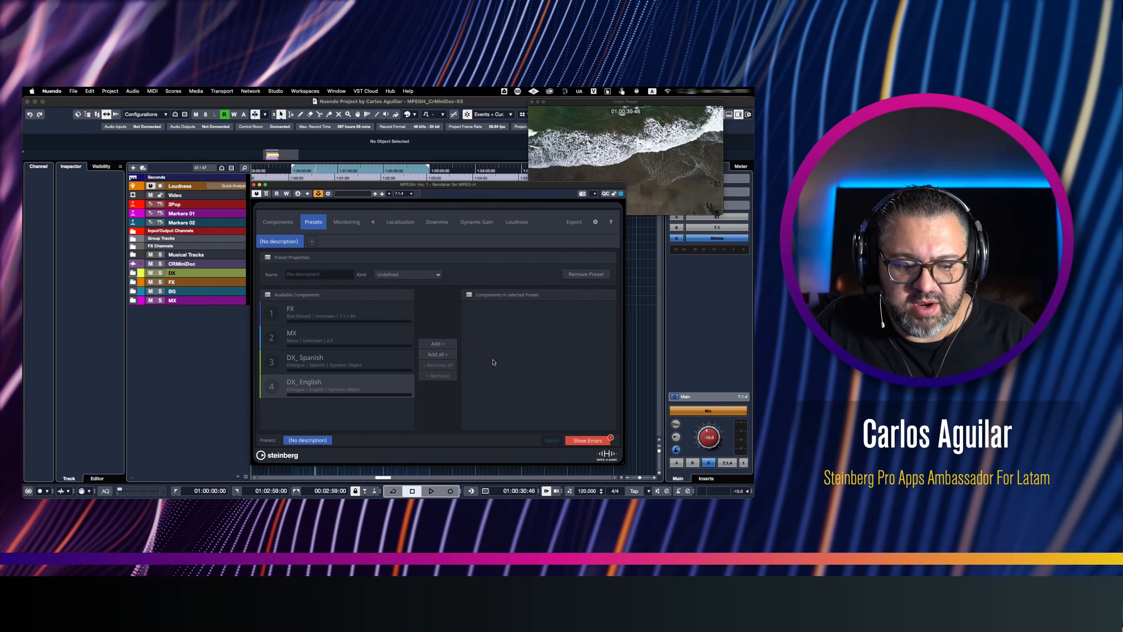
Add a switch group to the renderer's components and set its description to Language.
{"action": "left_click", "coordinate": [283, 223]}
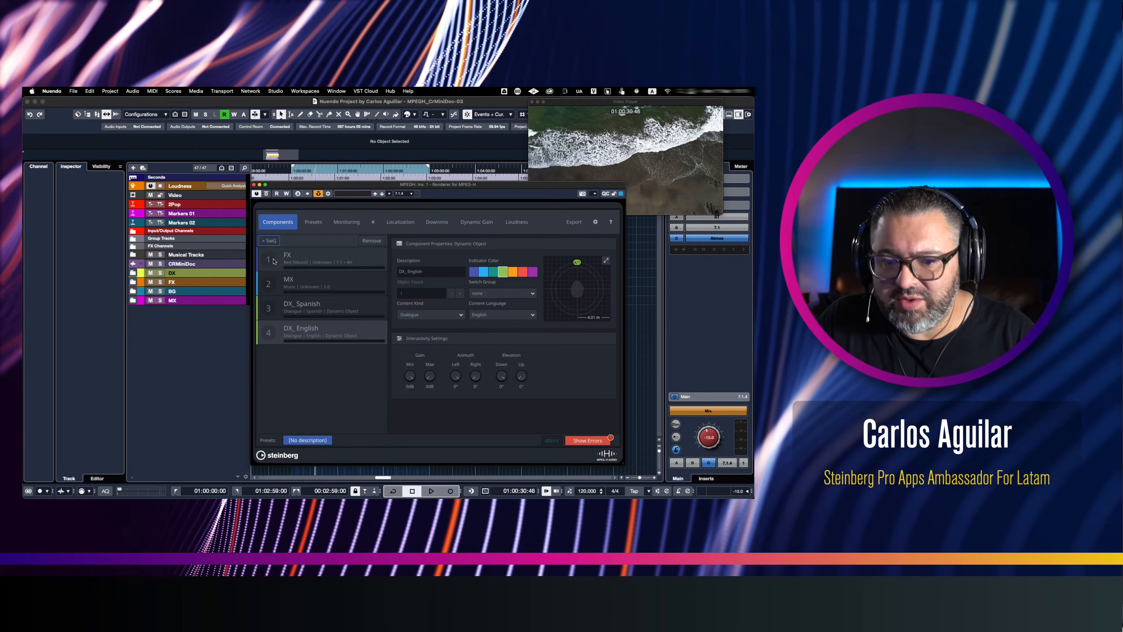
{"action": "left_click", "coordinate": [270, 241]}
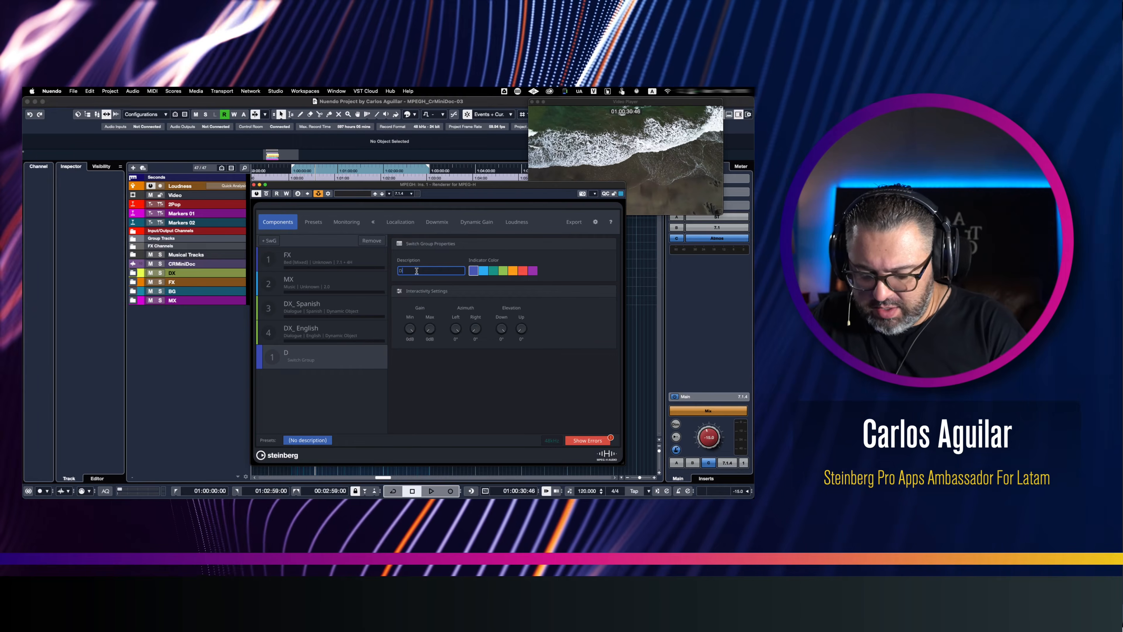
{"action": "key", "text": "BackSpace"}
{"action": "key", "text": "BackSpace"}
{"action": "key", "text": "BackSpace"}
{"action": "key", "text": "BackSpace"}
{"action": "key", "text": "BackSpace"}
{"action": "key", "text": "BackSpace"}
{"action": "key", "text": "BackSpace"}
{"action": "key", "text": "BackSpace"}
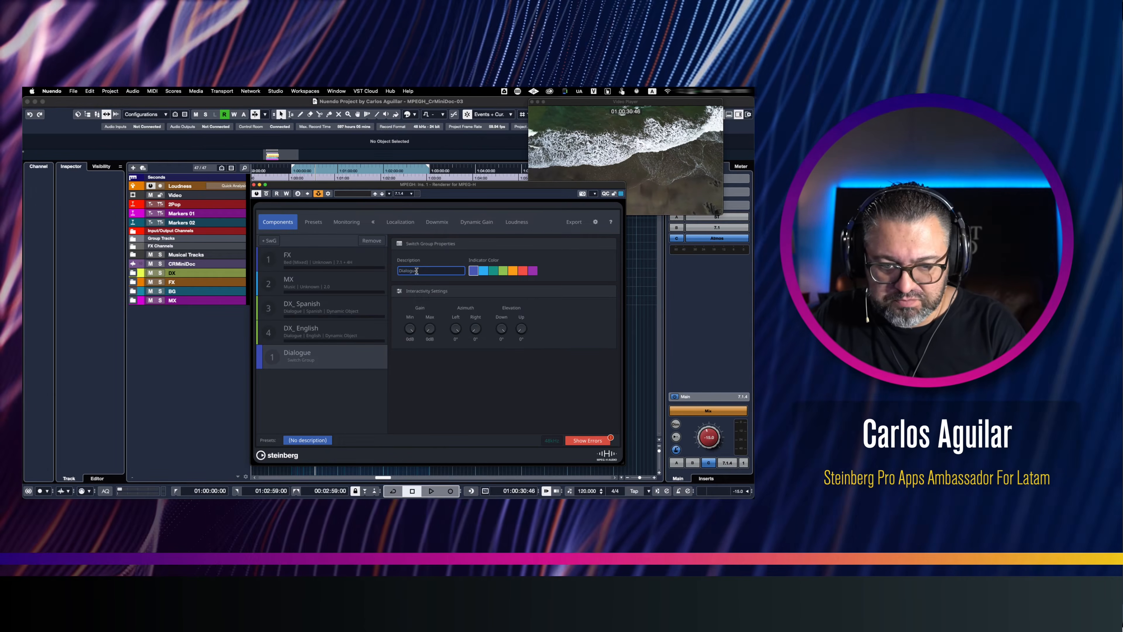
{"action": "type", "text": "La"}
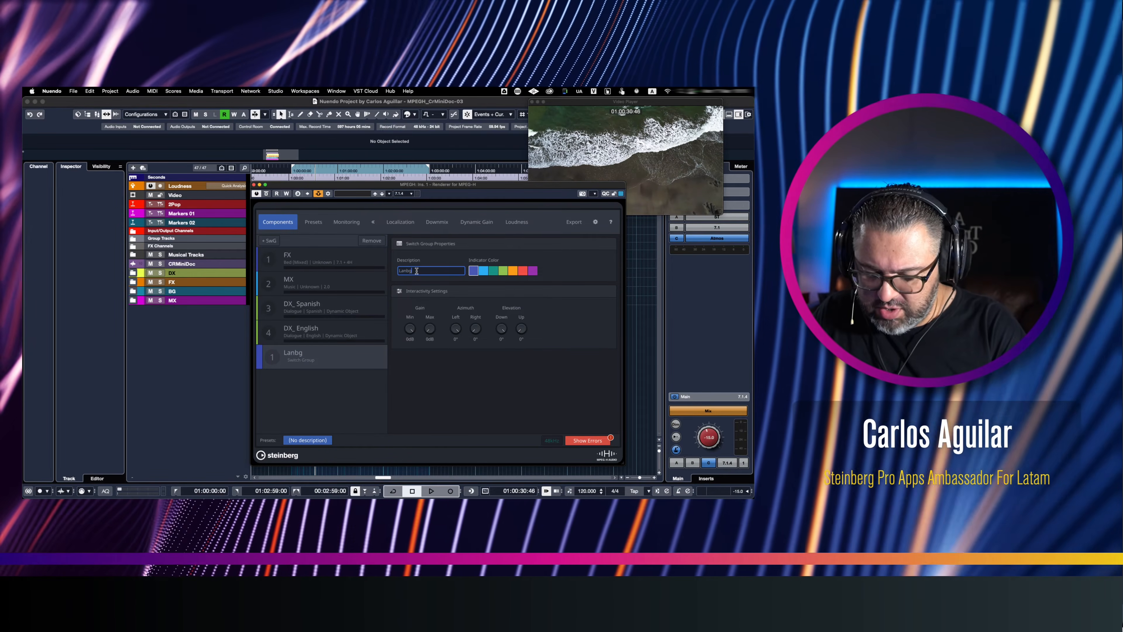
{"action": "type", "text": "n"}
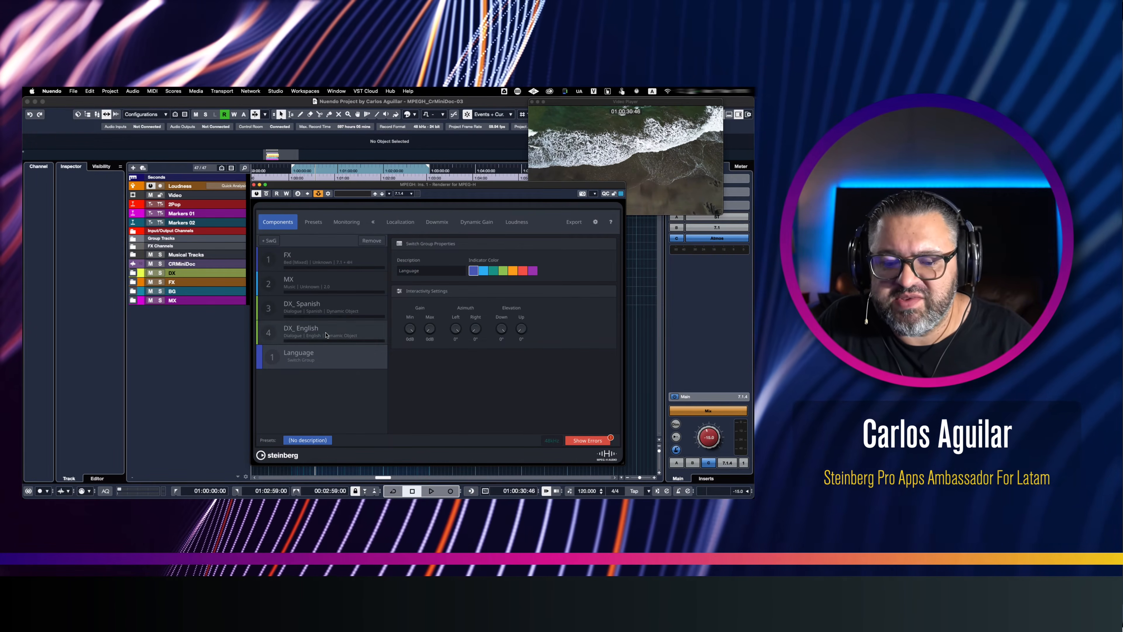
Assign the DX_ Spanish component to the Language switch group.
{"action": "left_click", "coordinate": [332, 334]}
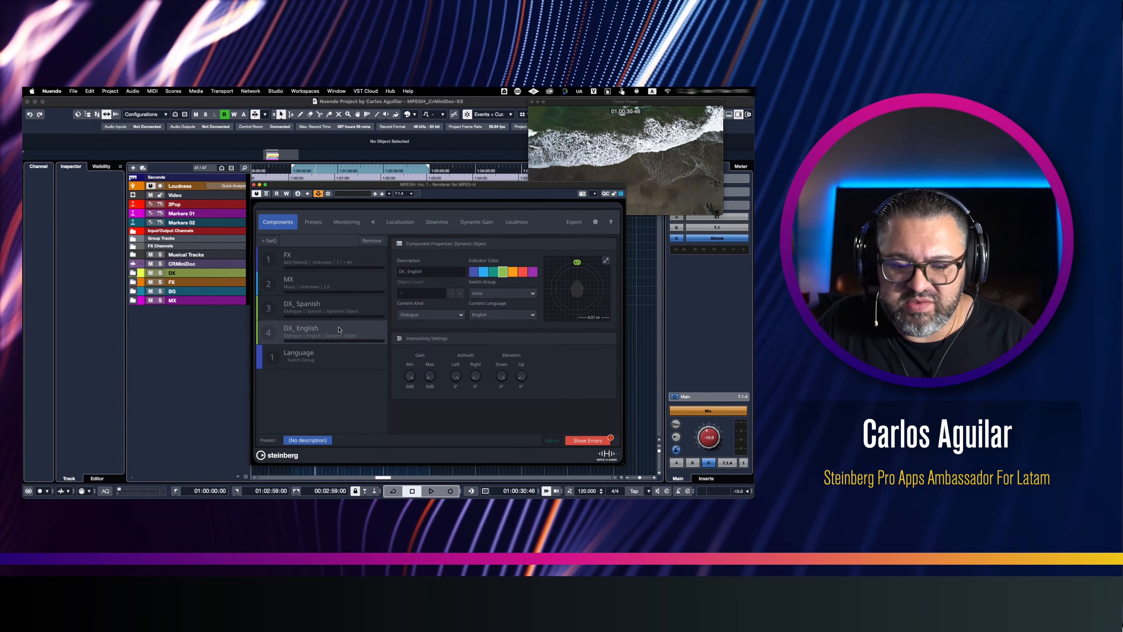
{"action": "left_click", "coordinate": [318, 307]}
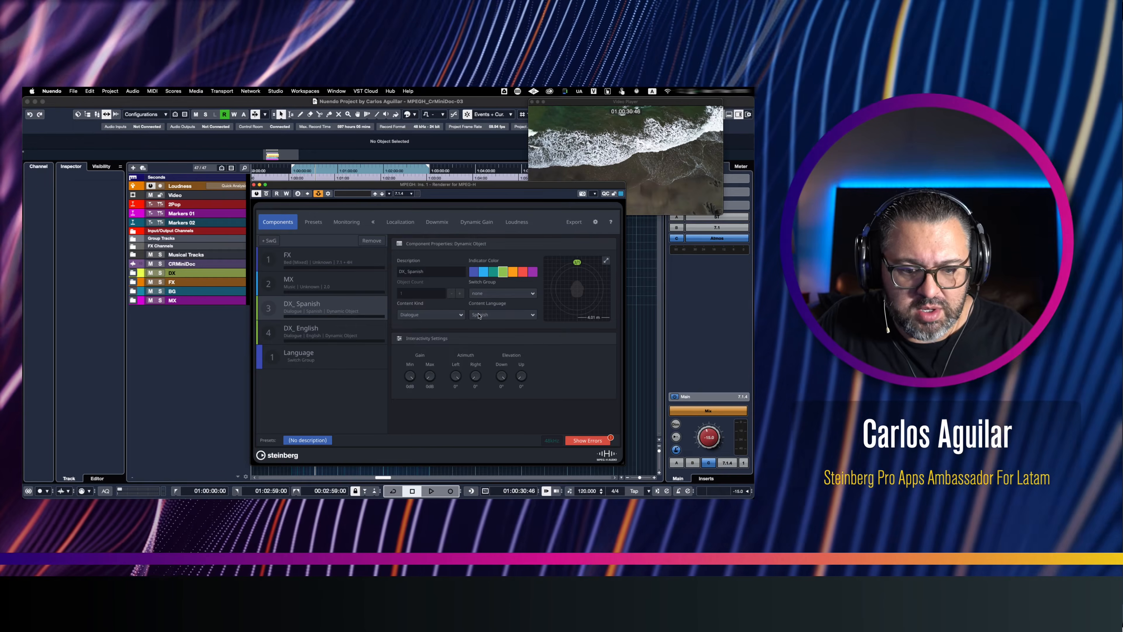
{"action": "left_click", "coordinate": [502, 293]}
{"action": "left_click", "coordinate": [486, 304]}
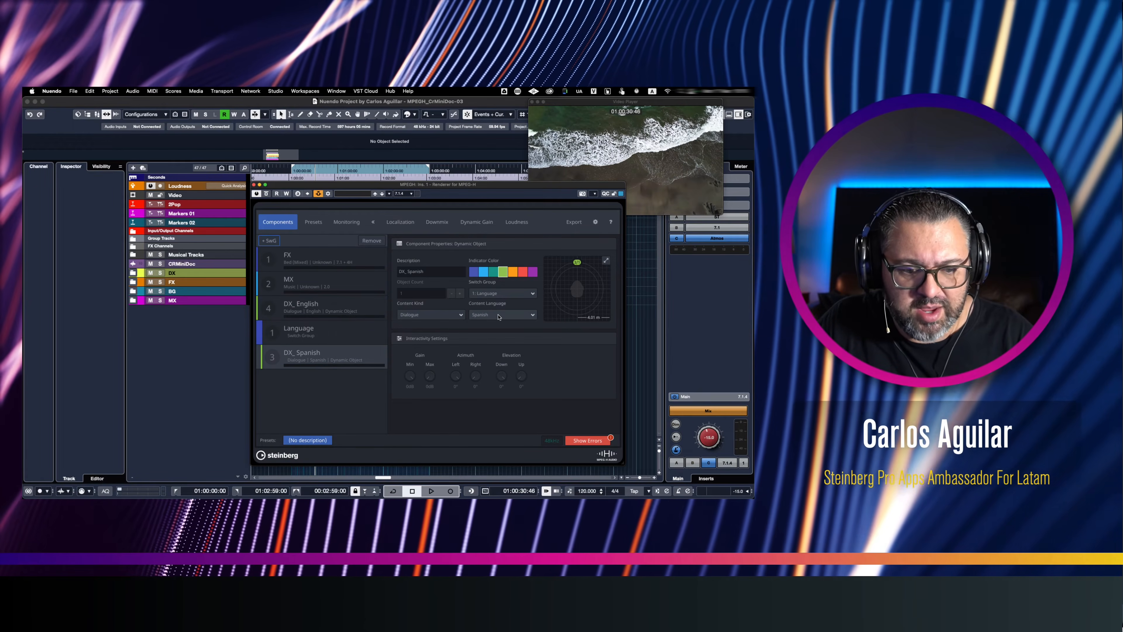
Assign the DX_ English component to the Language switch group and add all available components to the undescribed preset.
{"action": "left_click", "coordinate": [353, 305]}
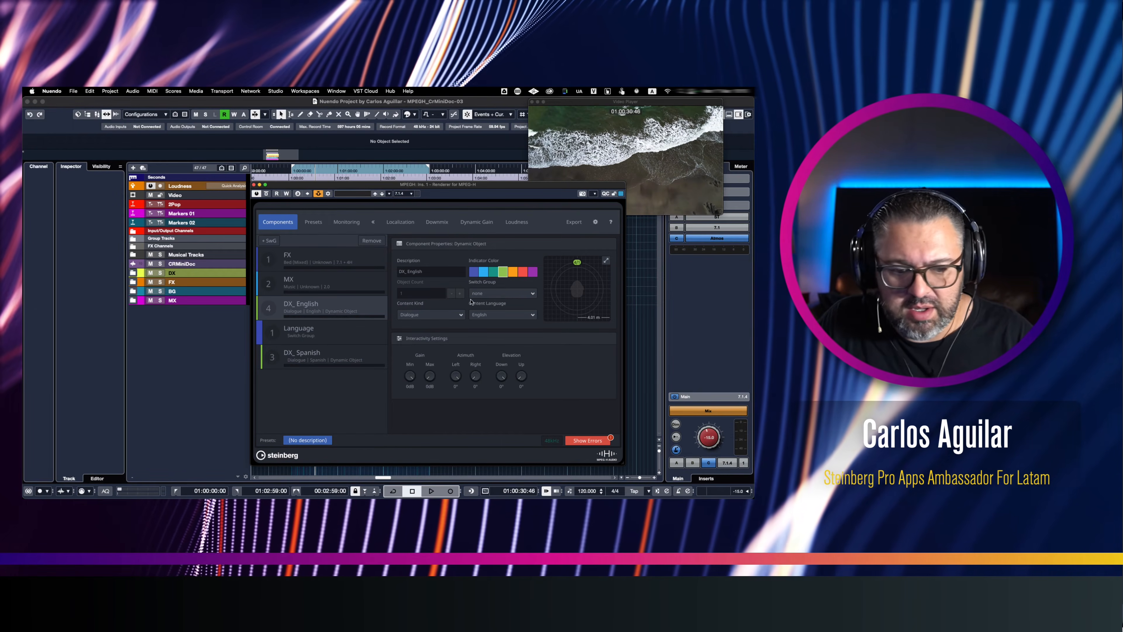
{"action": "left_click", "coordinate": [502, 292]}
{"action": "left_click", "coordinate": [499, 304]}
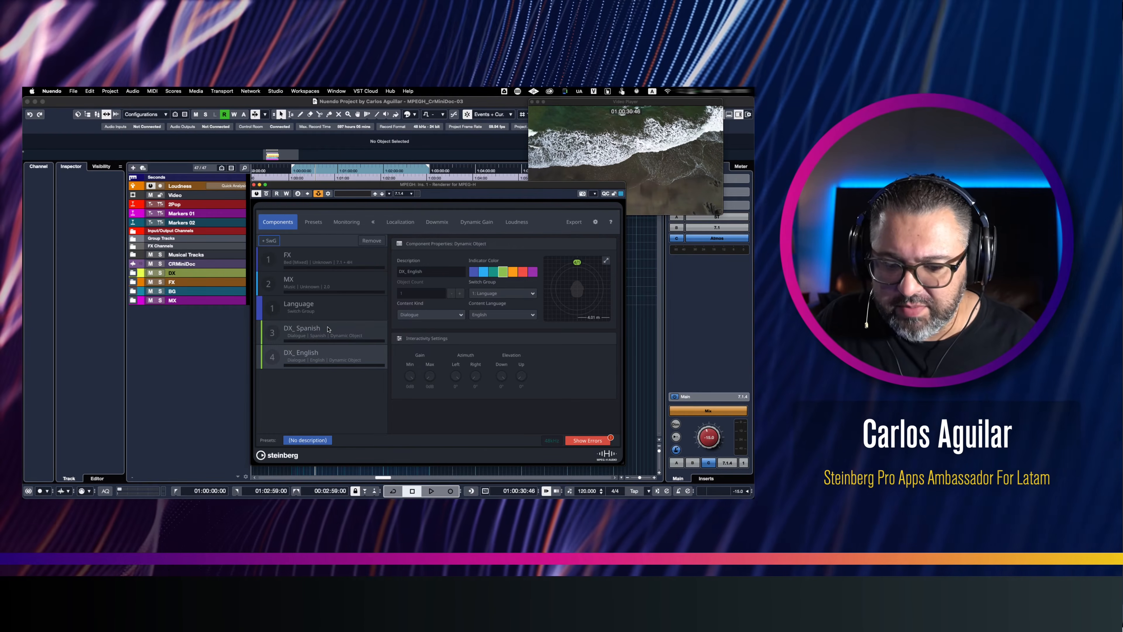
{"action": "left_click", "coordinate": [314, 222]}
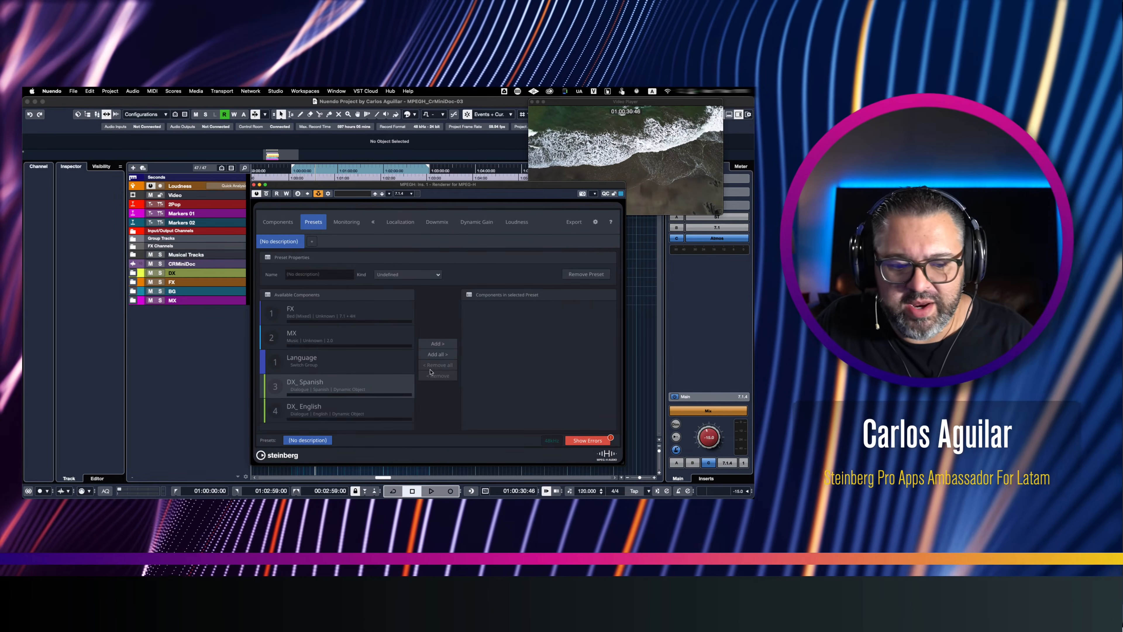
{"action": "left_click", "coordinate": [437, 354]}
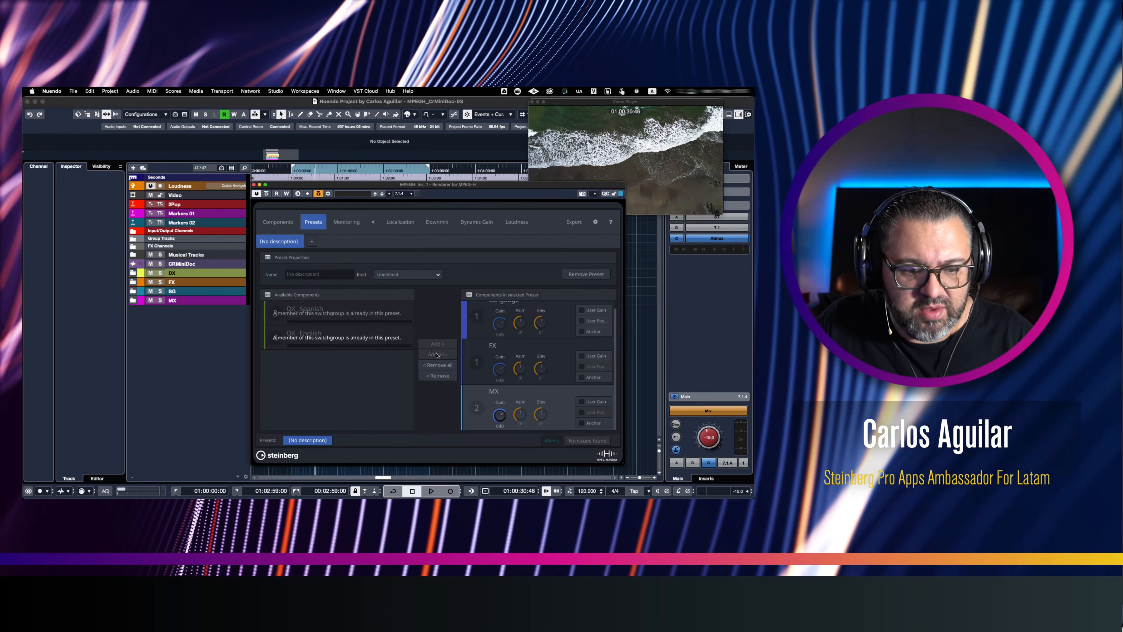
Play the project in the renderer's monitoring view, switch the Language group to DX_ Spanish, and stop playback.
{"action": "left_click", "coordinate": [339, 223]}
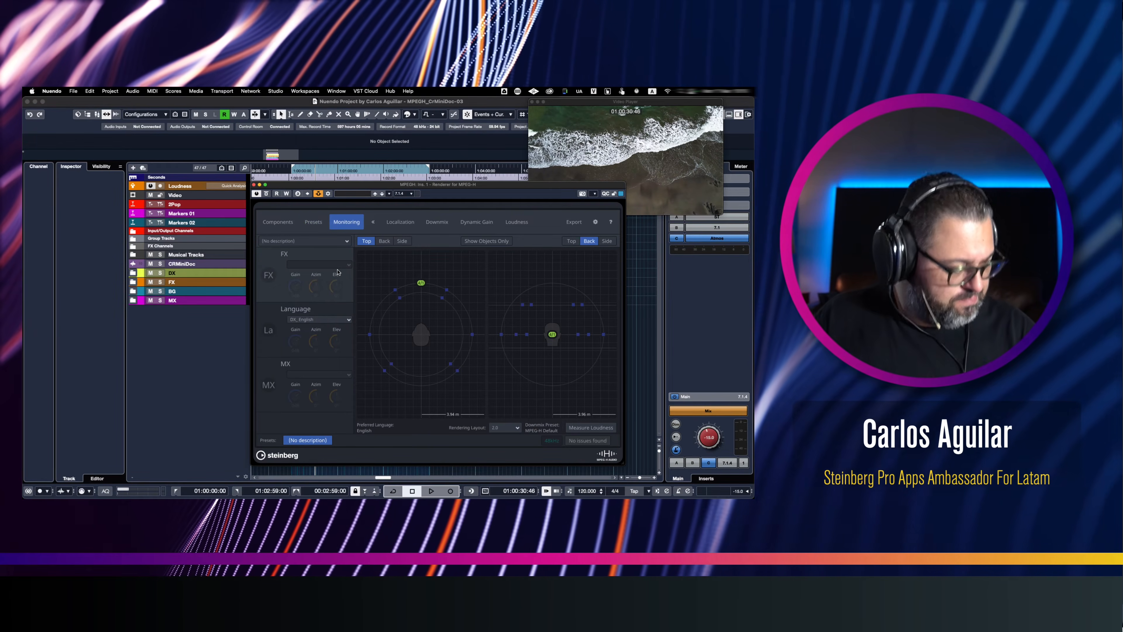
{"action": "key", "text": "space"}
{"action": "mouse_move", "coordinate": [321, 339]}
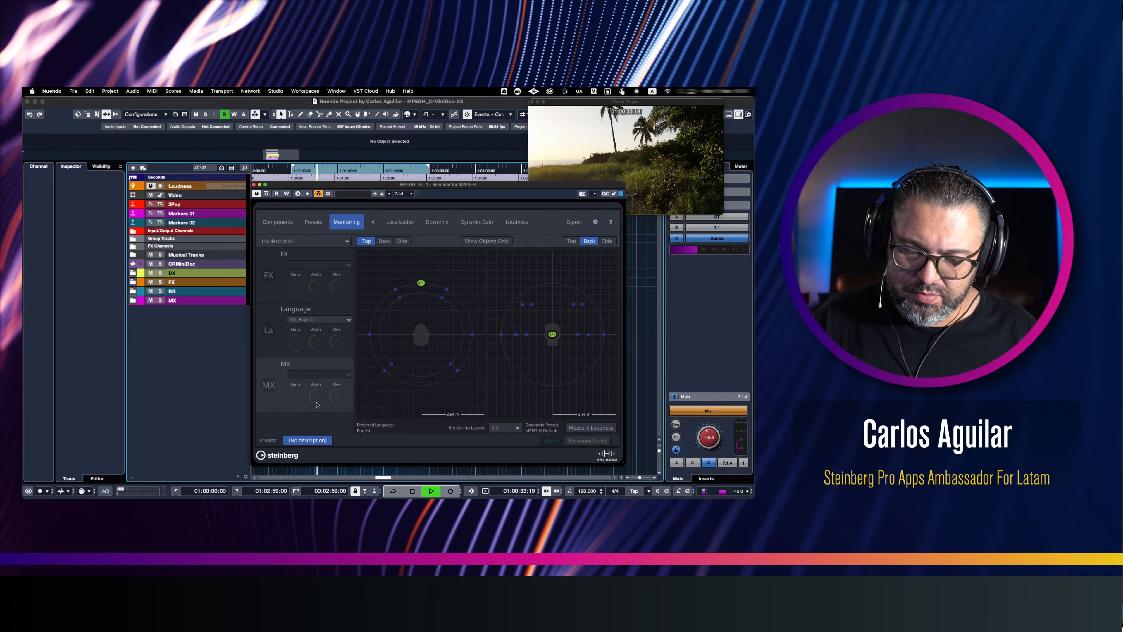
{"action": "left_click", "coordinate": [318, 321]}
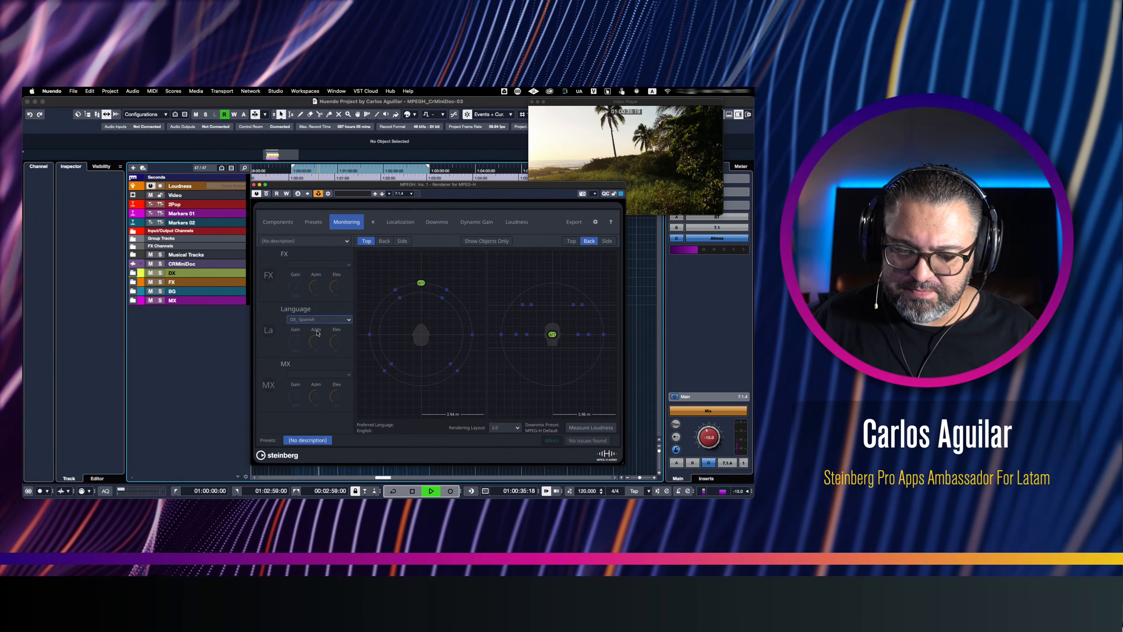
{"action": "left_click", "coordinate": [317, 332]}
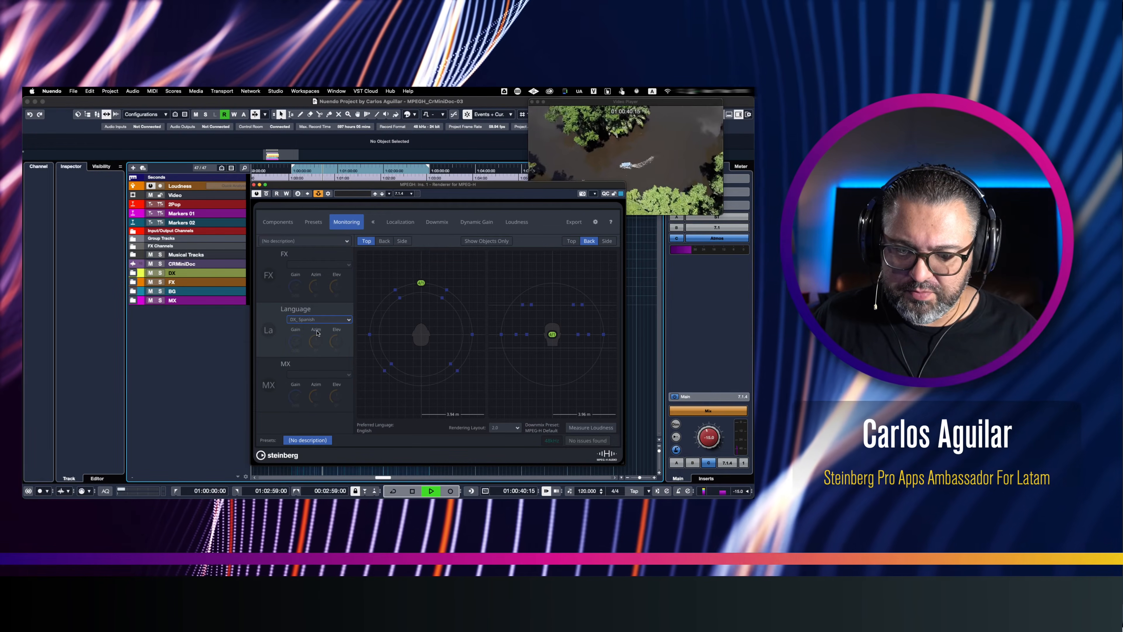
{"action": "key", "text": "space"}
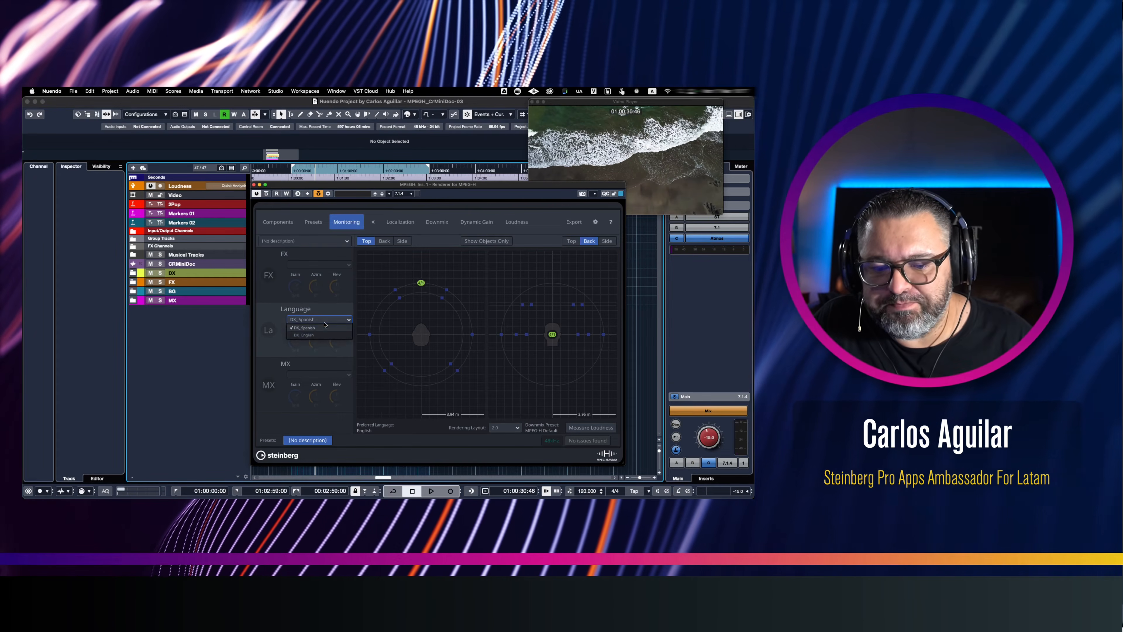
Lower the minimum interactivity gain of the MX component in the renderer.
{"action": "left_click", "coordinate": [314, 222]}
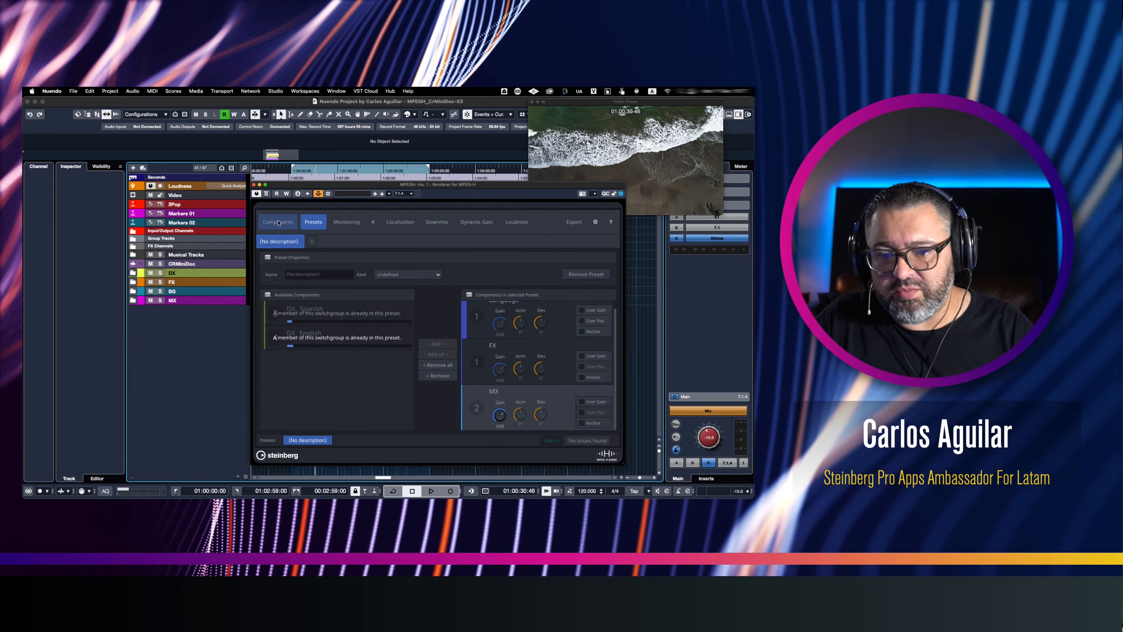
{"action": "left_click", "coordinate": [278, 223]}
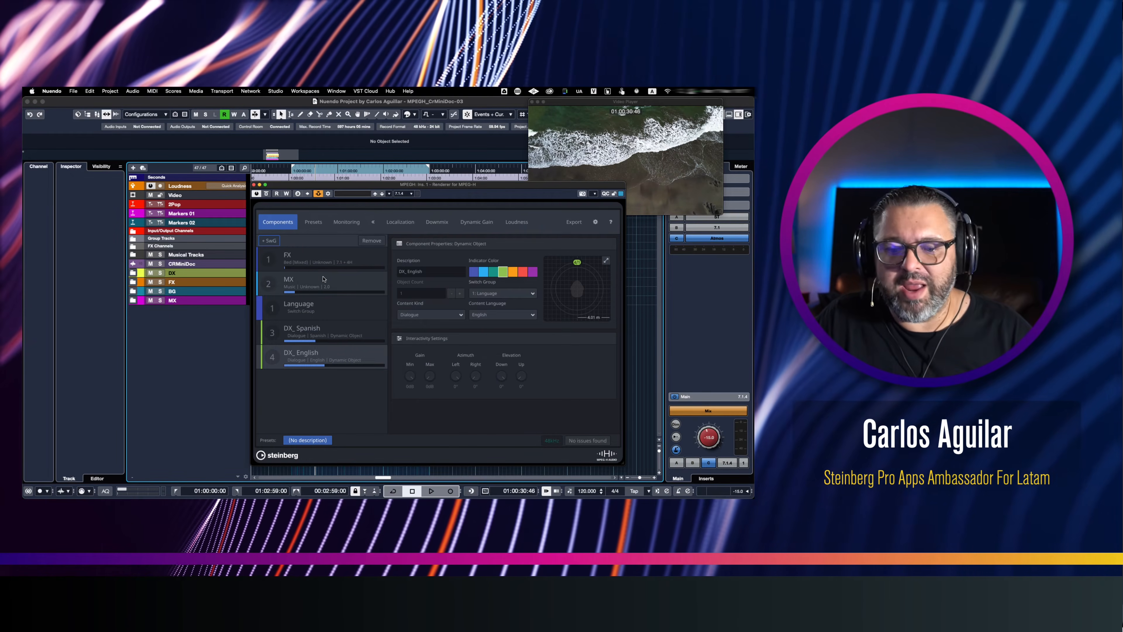
{"action": "left_click", "coordinate": [353, 283]}
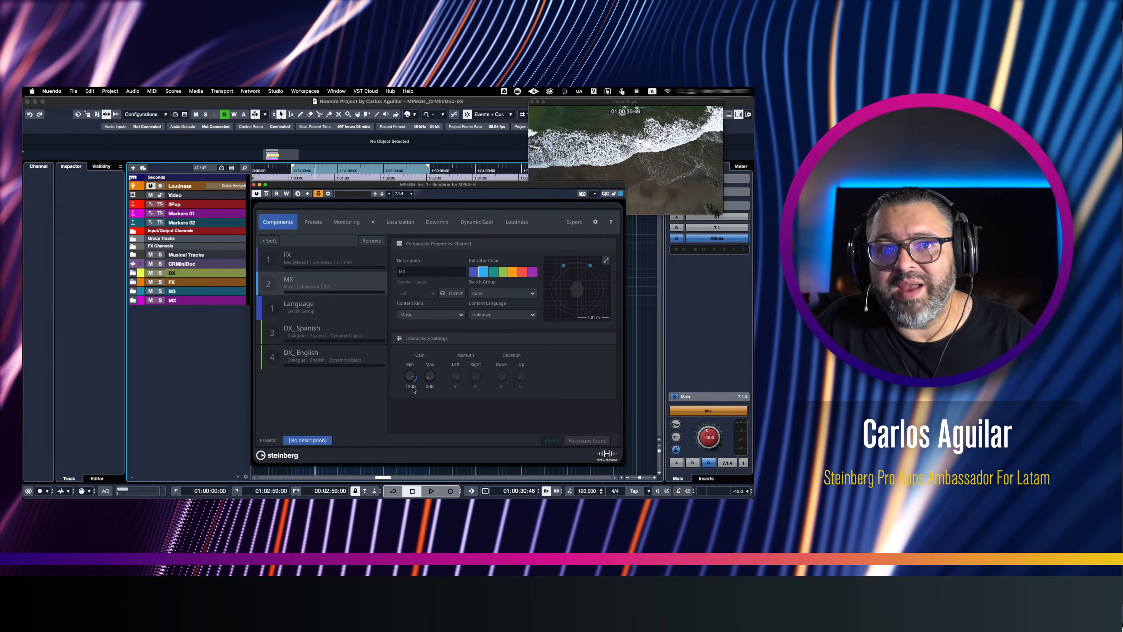
Name the existing preset Default and create a second preset named Interactive containing all available components.
{"action": "left_click", "coordinate": [315, 222]}
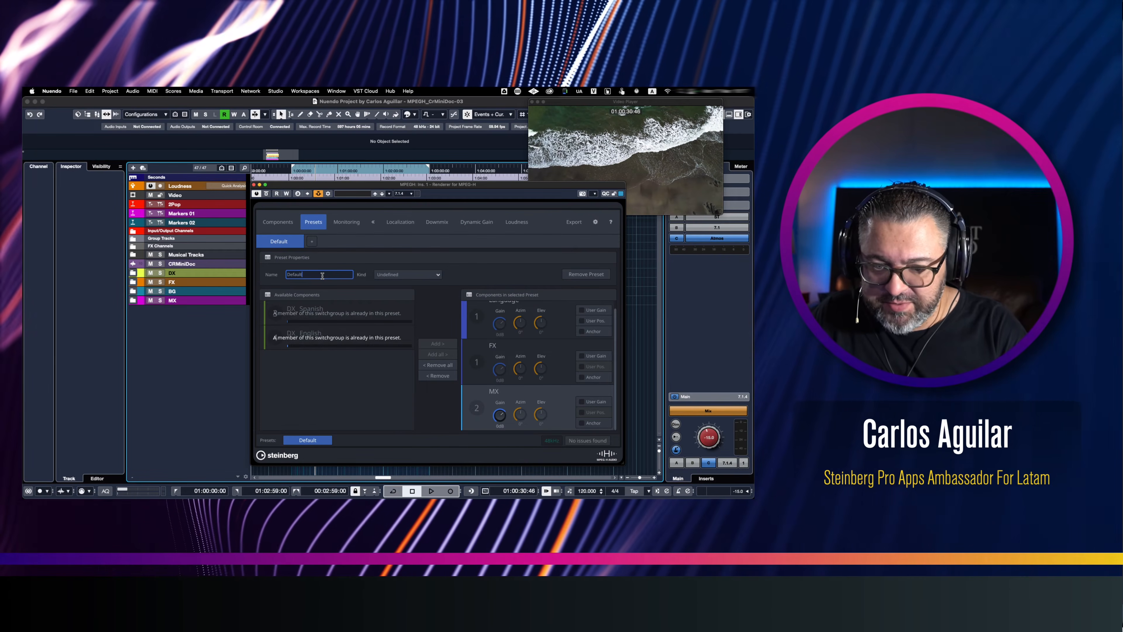
{"action": "left_click", "coordinate": [312, 242]}
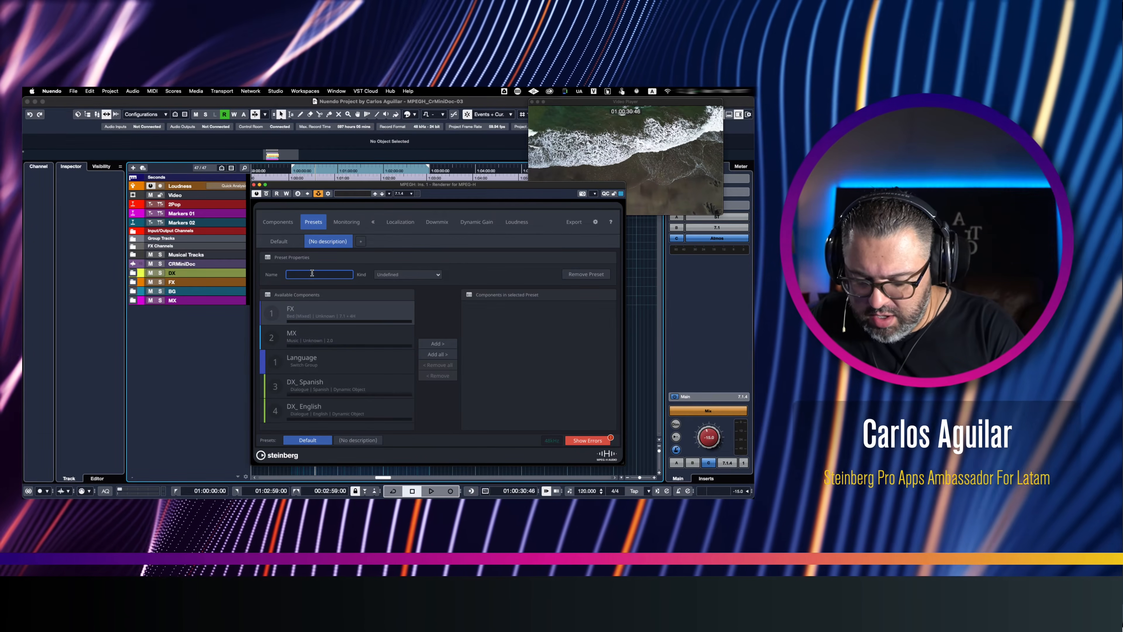
{"action": "type", "text": "Interactive"}
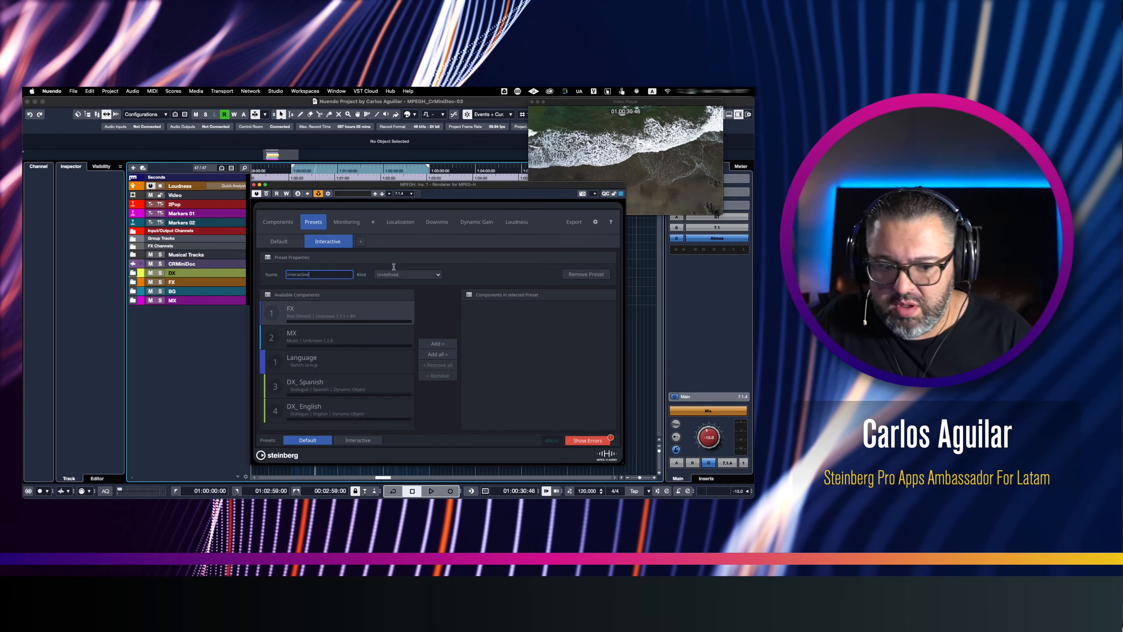
{"action": "left_click", "coordinate": [377, 332]}
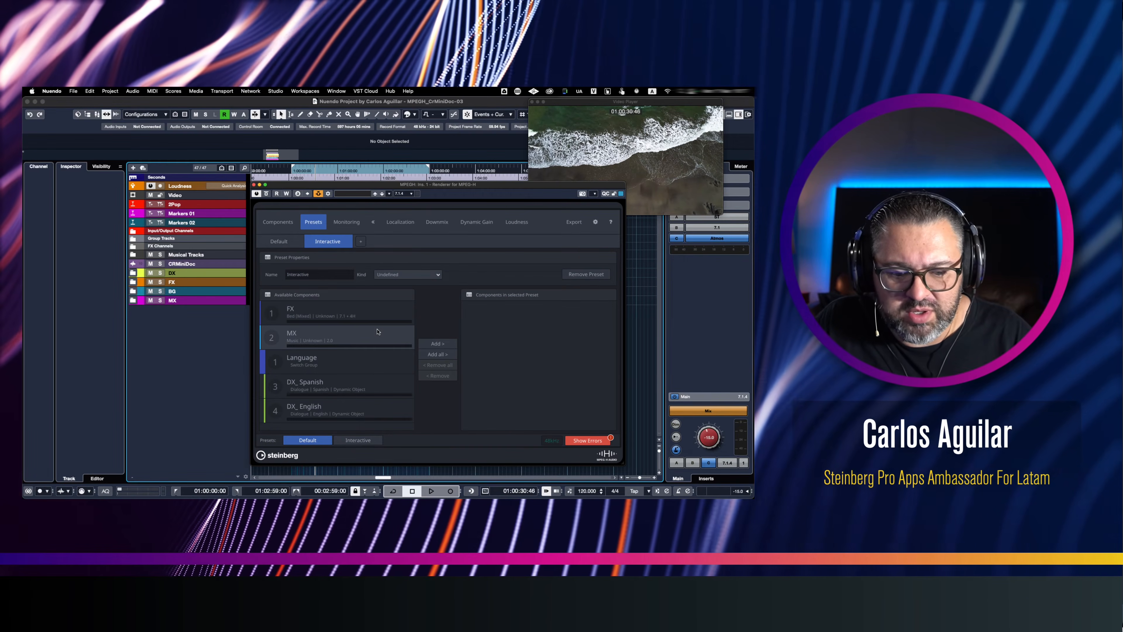
{"action": "left_click", "coordinate": [438, 353]}
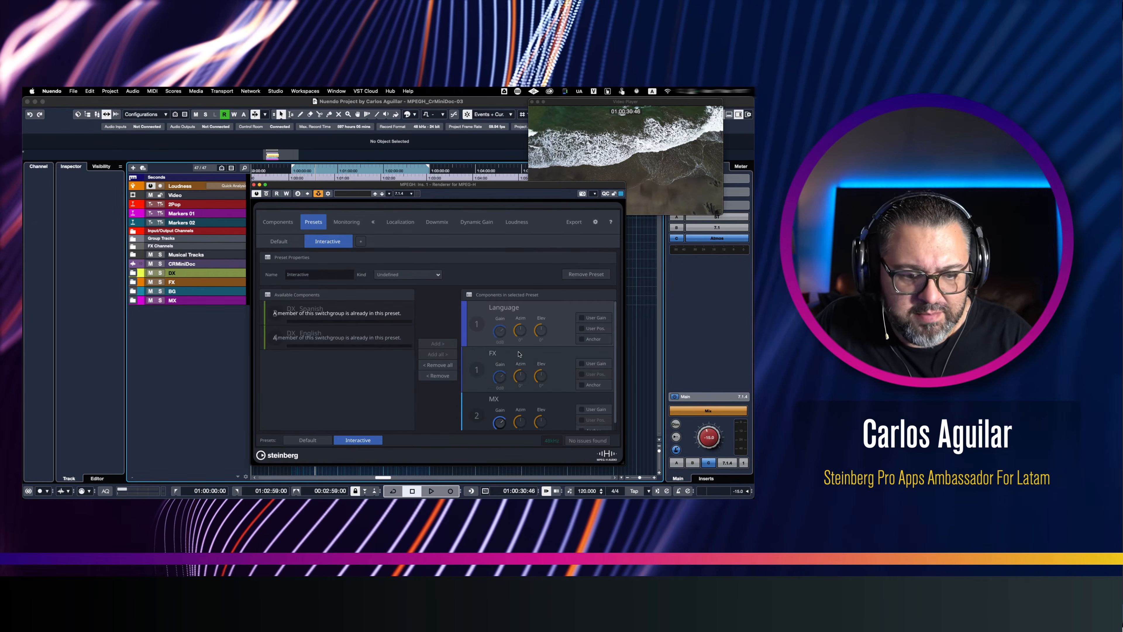
Enable User Gain for MX in the Interactive preset and lower its gain.
{"action": "scroll", "coordinate": [531, 364], "scroll_direction": "down", "scroll_amount": 2}
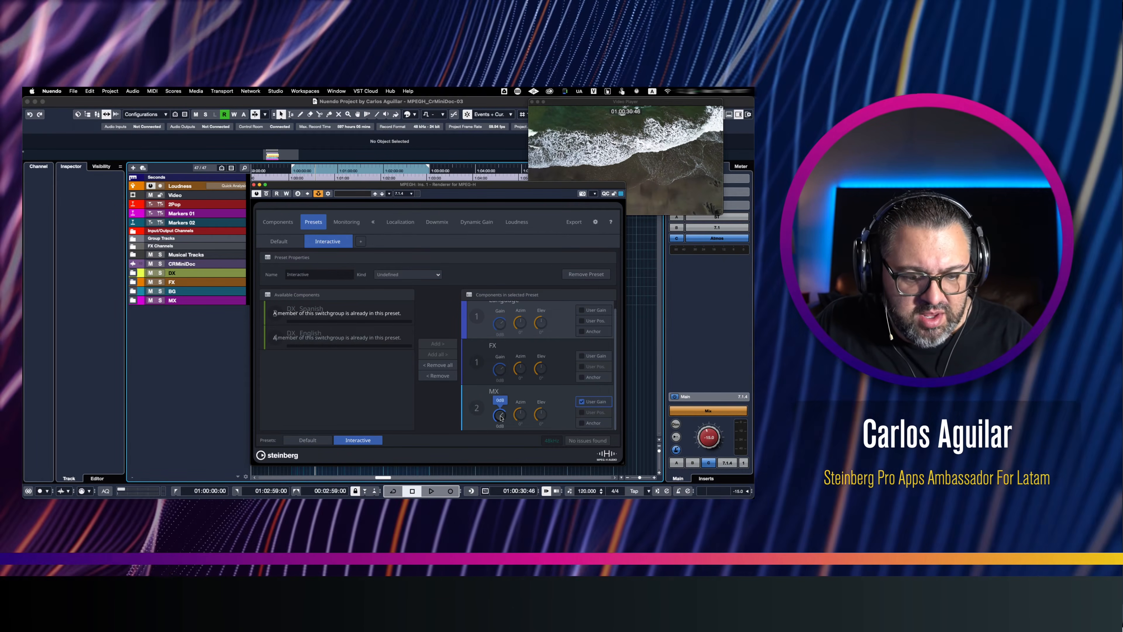
{"action": "left_click_drag", "start_coordinate": [499, 414], "coordinate": [543, 442]}
{"action": "mouse_move", "coordinate": [505, 418]}
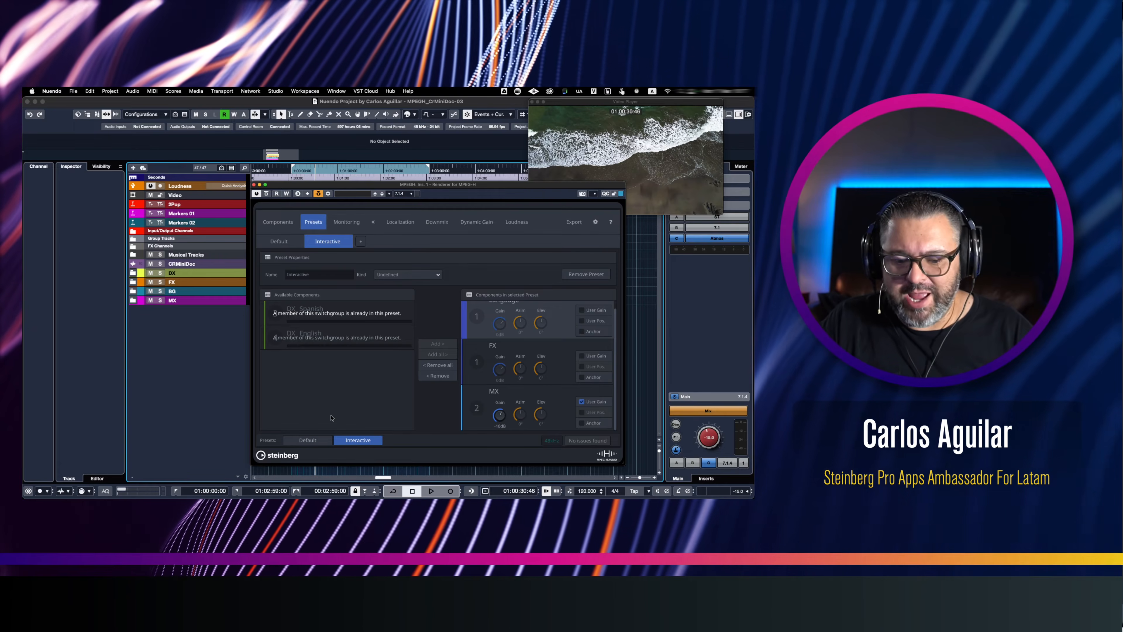
Play the project while alternating between the Default and Interactive presets to compare the mixes, and stop playback.
{"action": "left_click", "coordinate": [321, 442]}
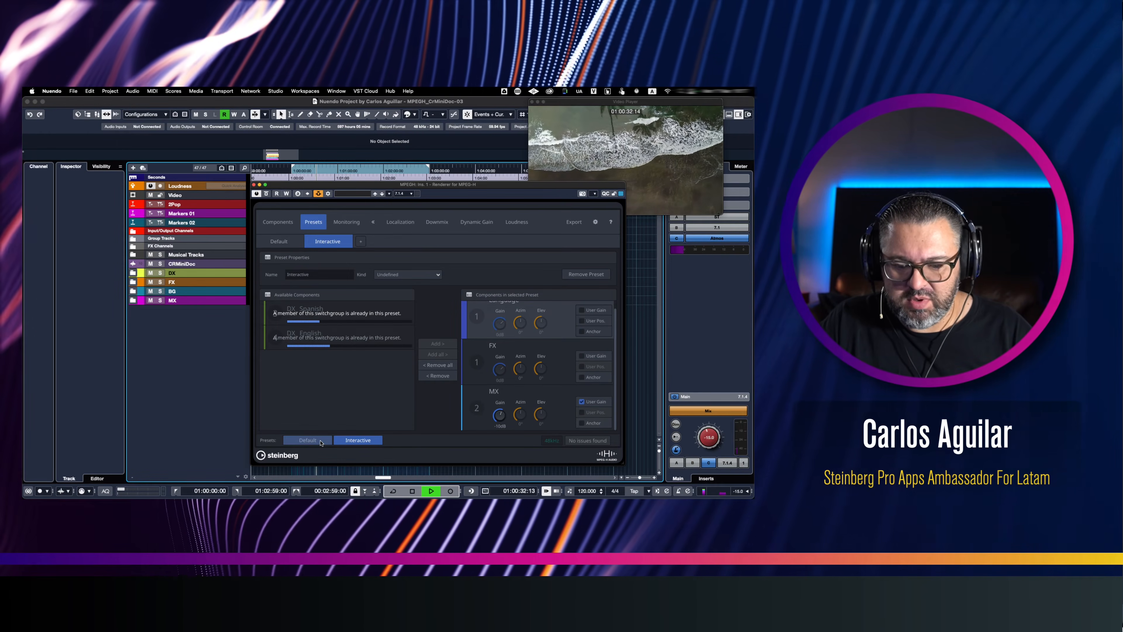
{"action": "left_click", "coordinate": [345, 441]}
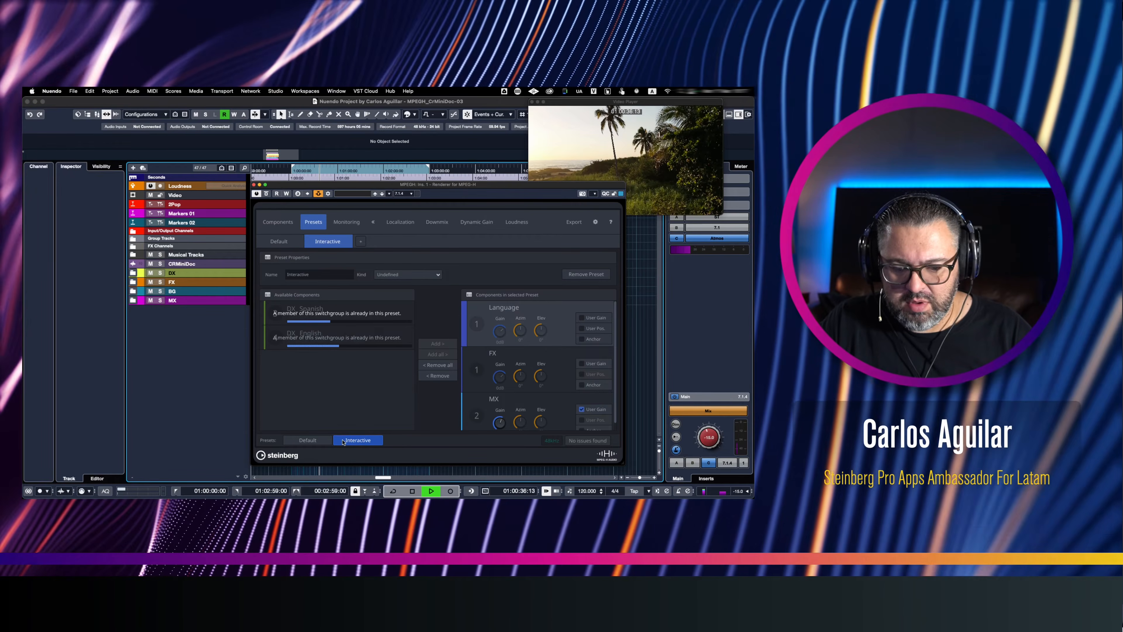
{"action": "left_click", "coordinate": [319, 441]}
{"action": "key", "text": "space"}
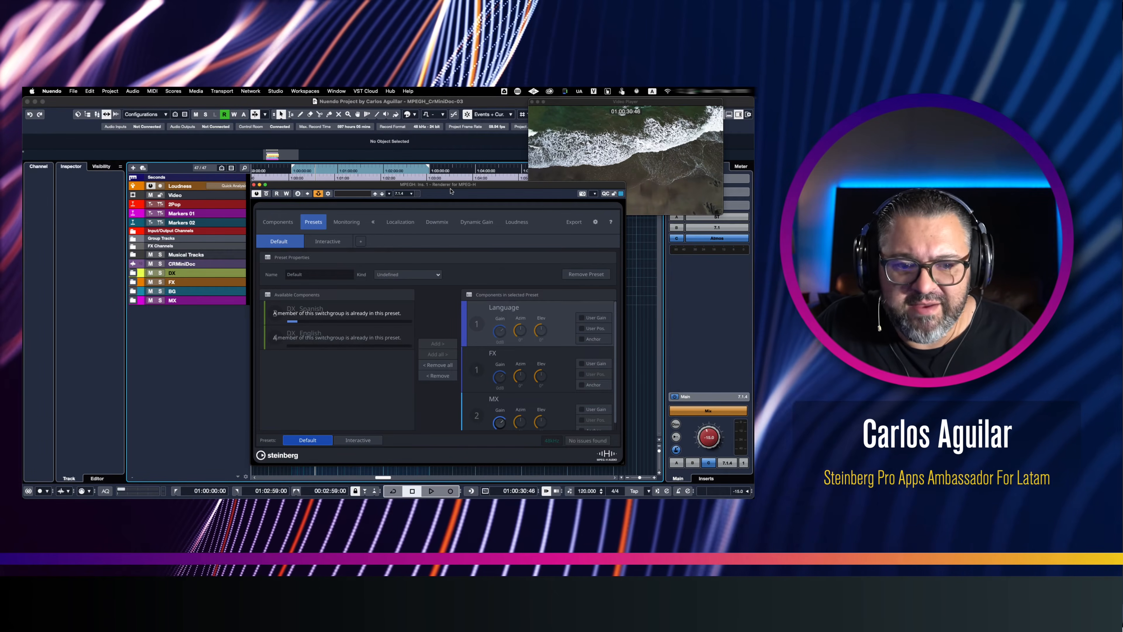
Show the component and preset loudness overview in the renderer and reposition the renderer window.
{"action": "left_click_drag", "start_coordinate": [455, 185], "coordinate": [394, 192]}
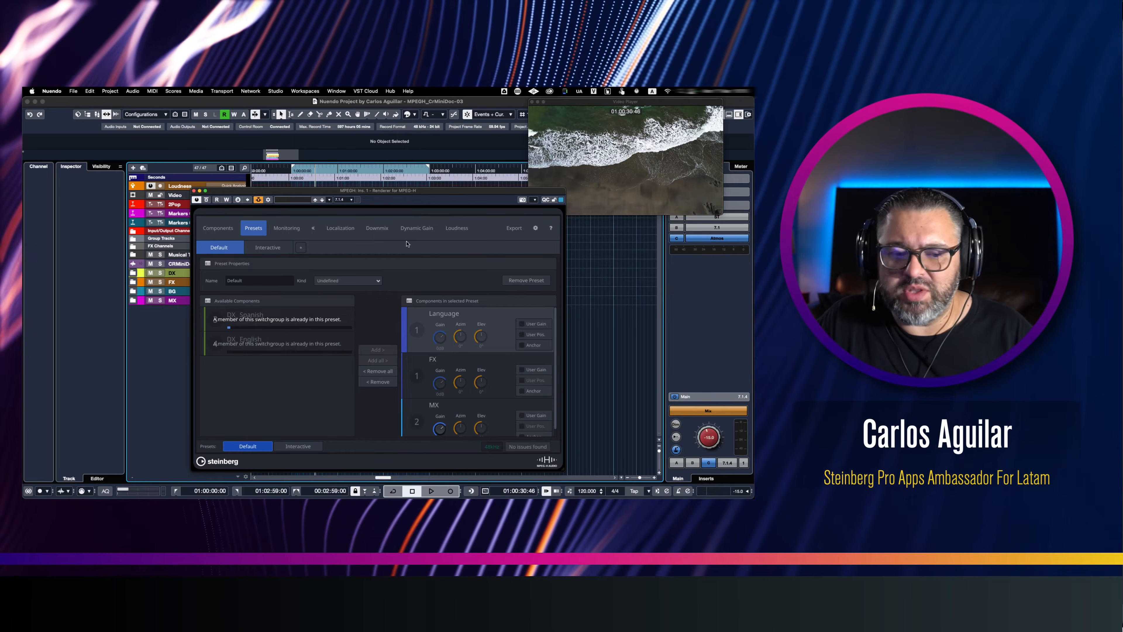
{"action": "left_click", "coordinate": [461, 230]}
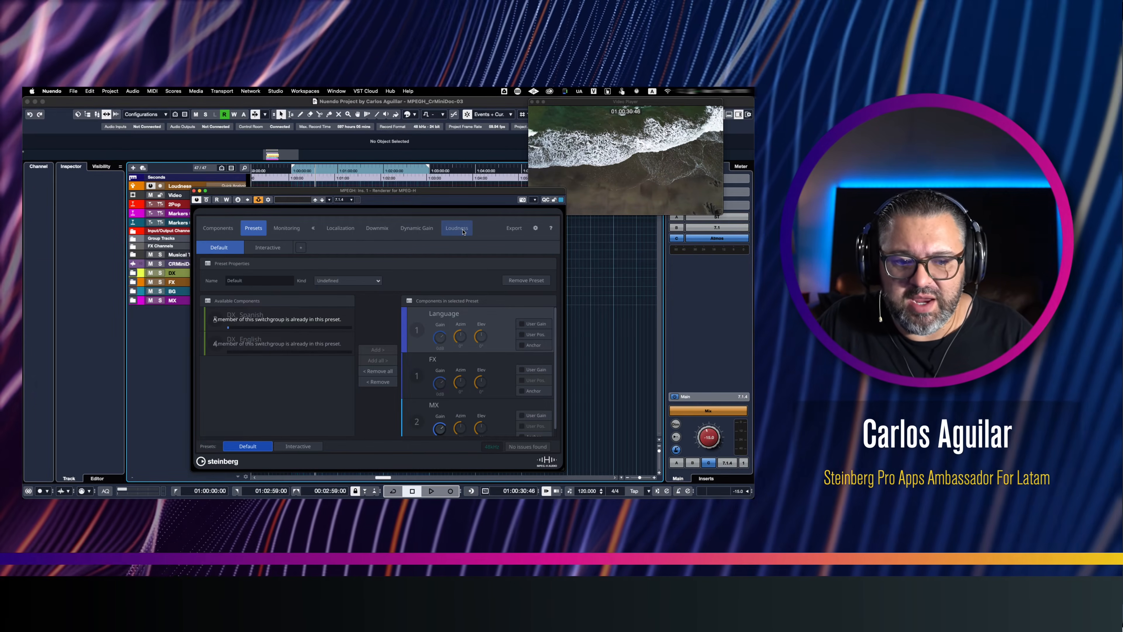
{"action": "left_click_drag", "start_coordinate": [359, 219], "coordinate": [392, 203]}
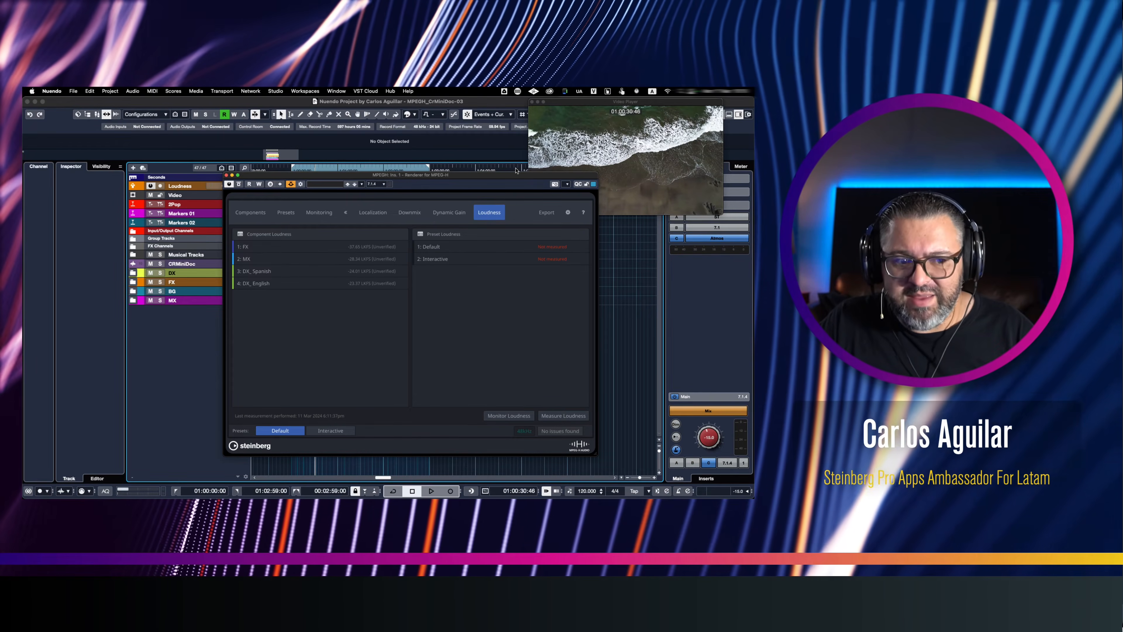
{"action": "left_click_drag", "start_coordinate": [524, 176], "coordinate": [511, 177]}
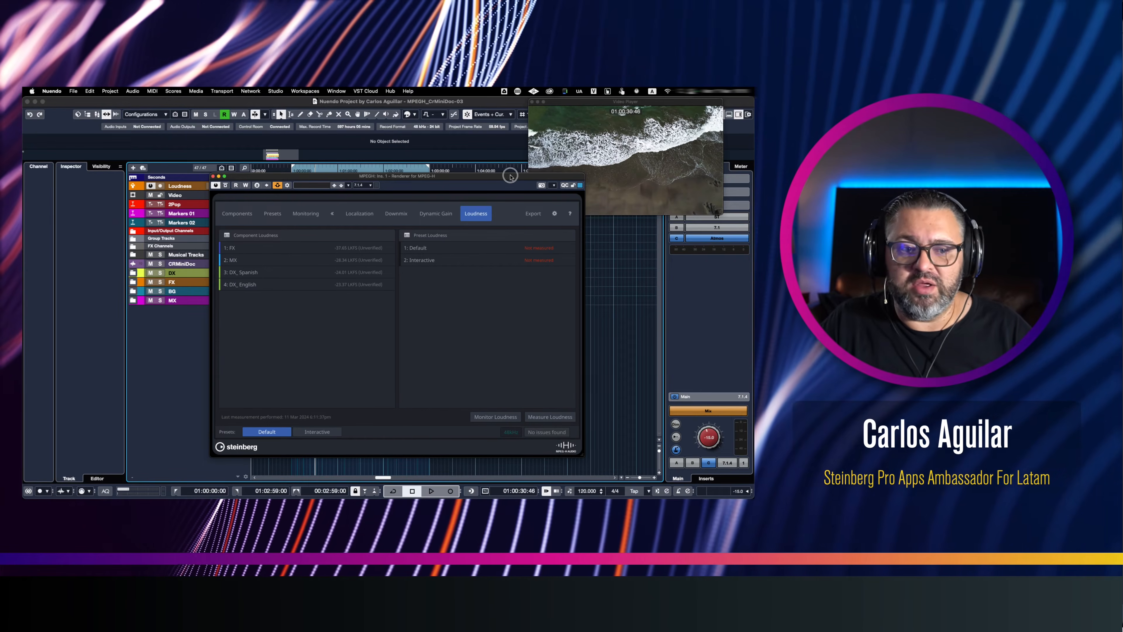
{"action": "left_click_drag", "start_coordinate": [510, 177], "coordinate": [509, 181]}
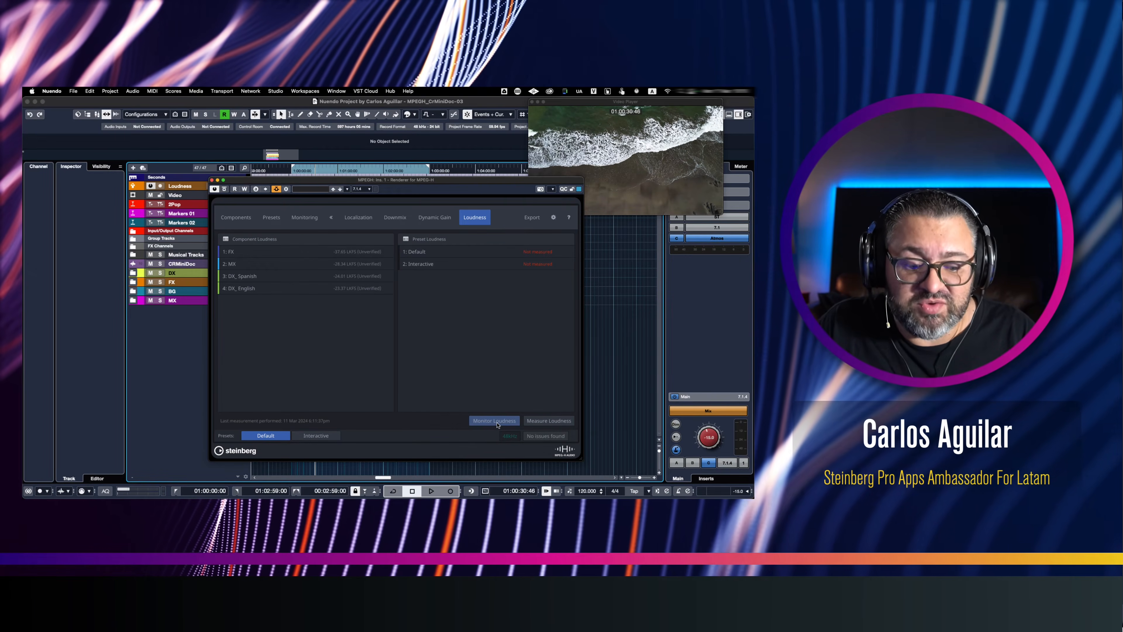
Open the loudness monitor over the renderer and add a meter for preset 0, the Default preset.
{"action": "left_click", "coordinate": [496, 420]}
{"action": "left_click_drag", "start_coordinate": [518, 272], "coordinate": [295, 235]}
{"action": "left_click", "coordinate": [394, 255]}
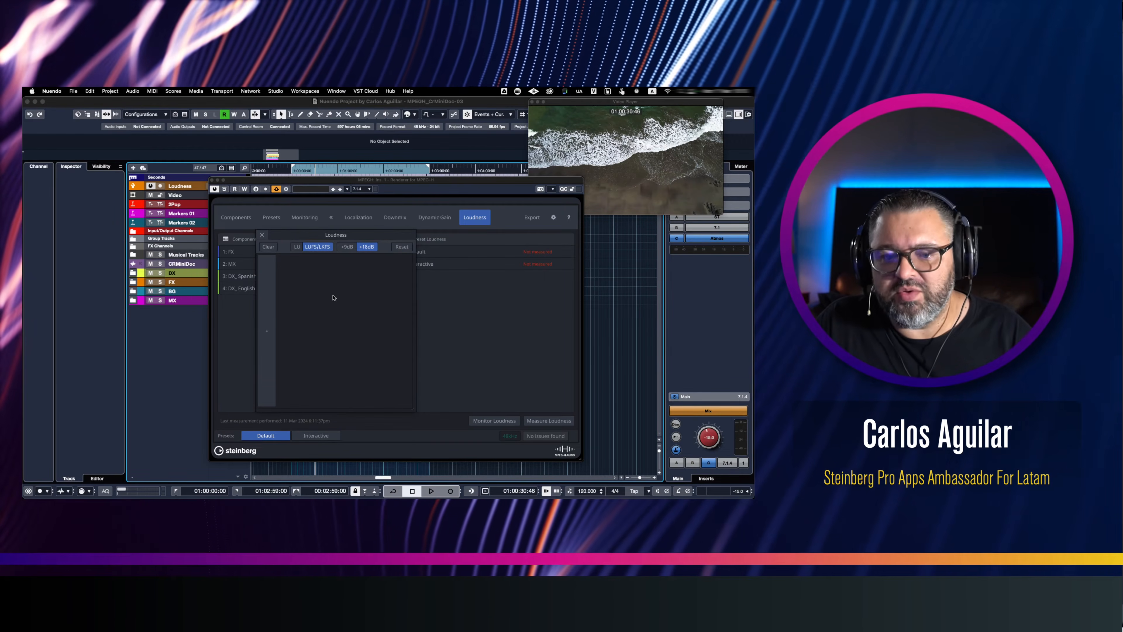
{"action": "left_click", "coordinate": [298, 247]}
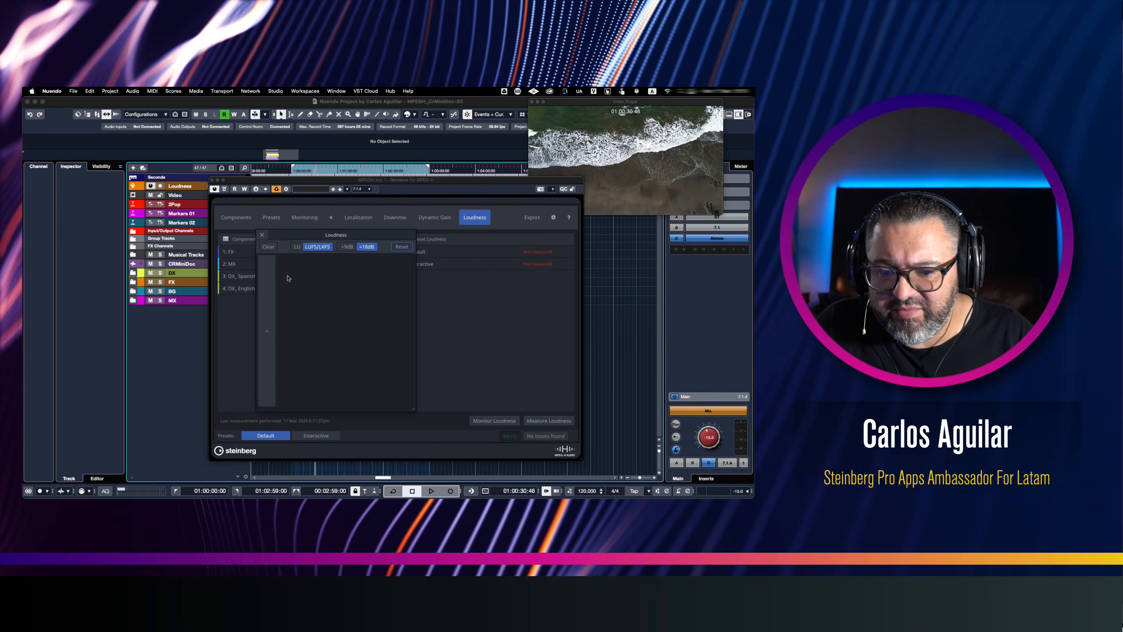
{"action": "left_click", "coordinate": [272, 280]}
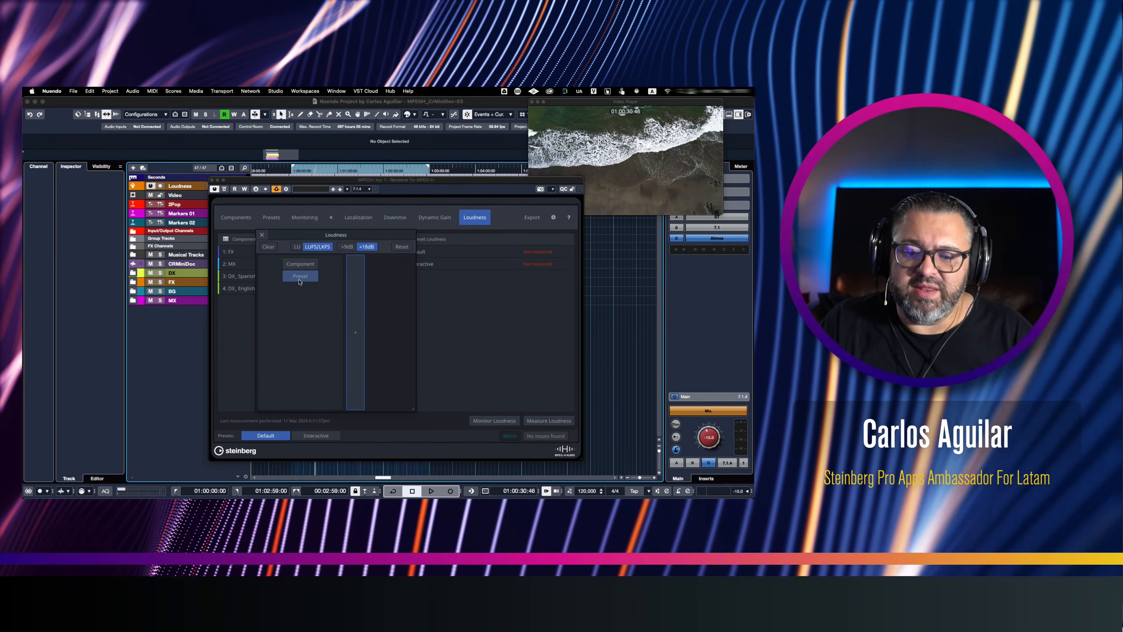
{"action": "left_click", "coordinate": [299, 281]}
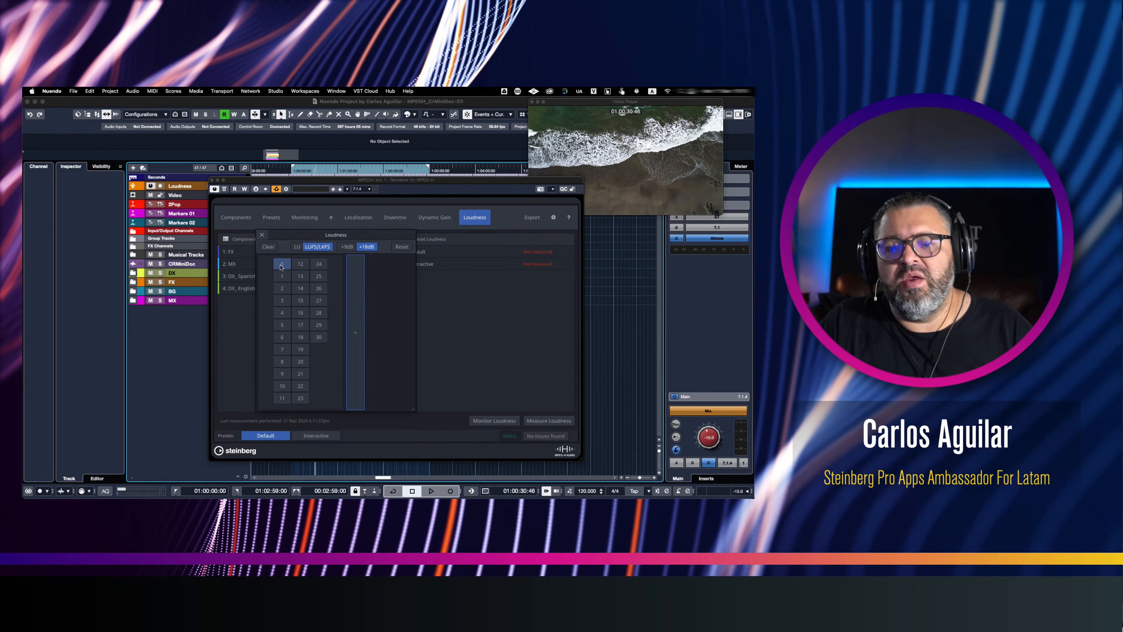
{"action": "left_click", "coordinate": [282, 265]}
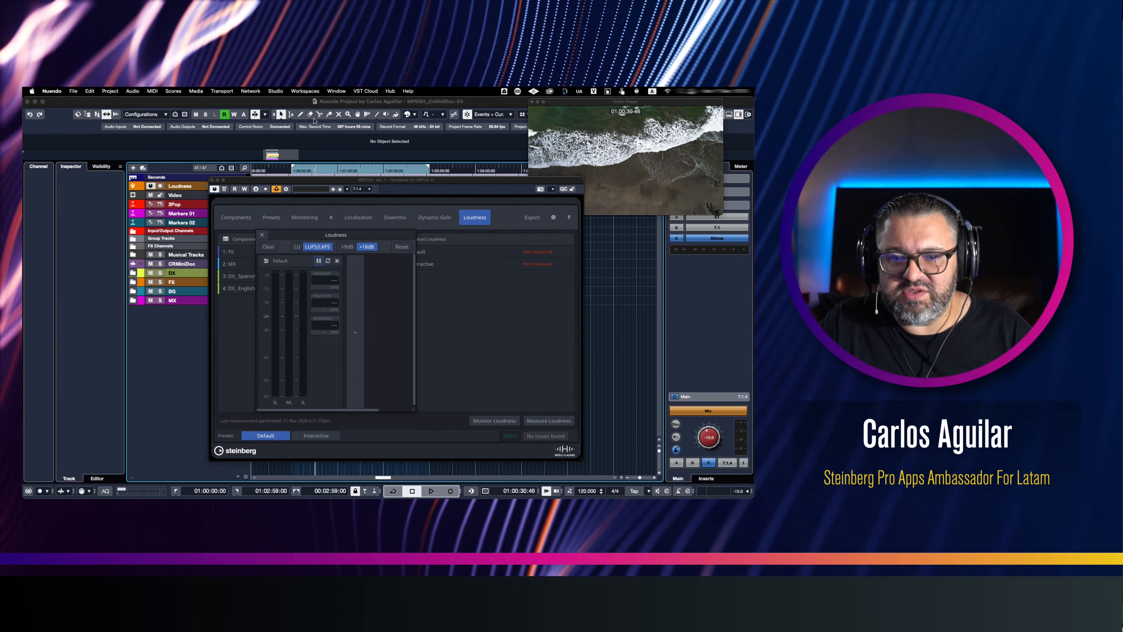
Play the project, restarting playback once, to monitor the Default preset's loudness on the meter.
{"action": "key", "text": "space"}
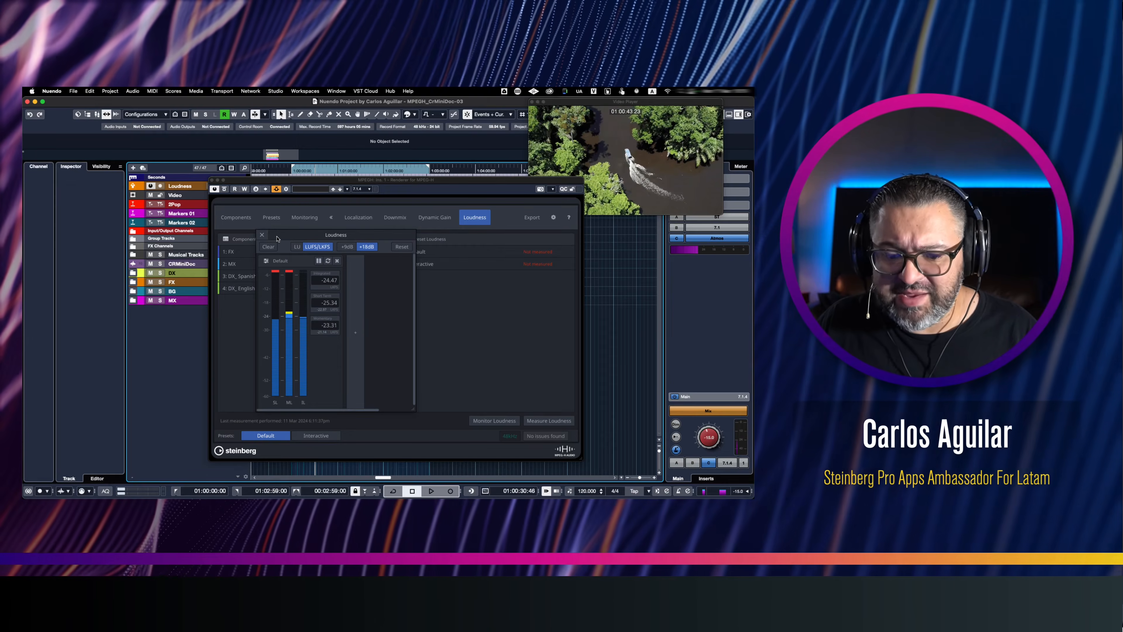
{"action": "key", "text": "space"}
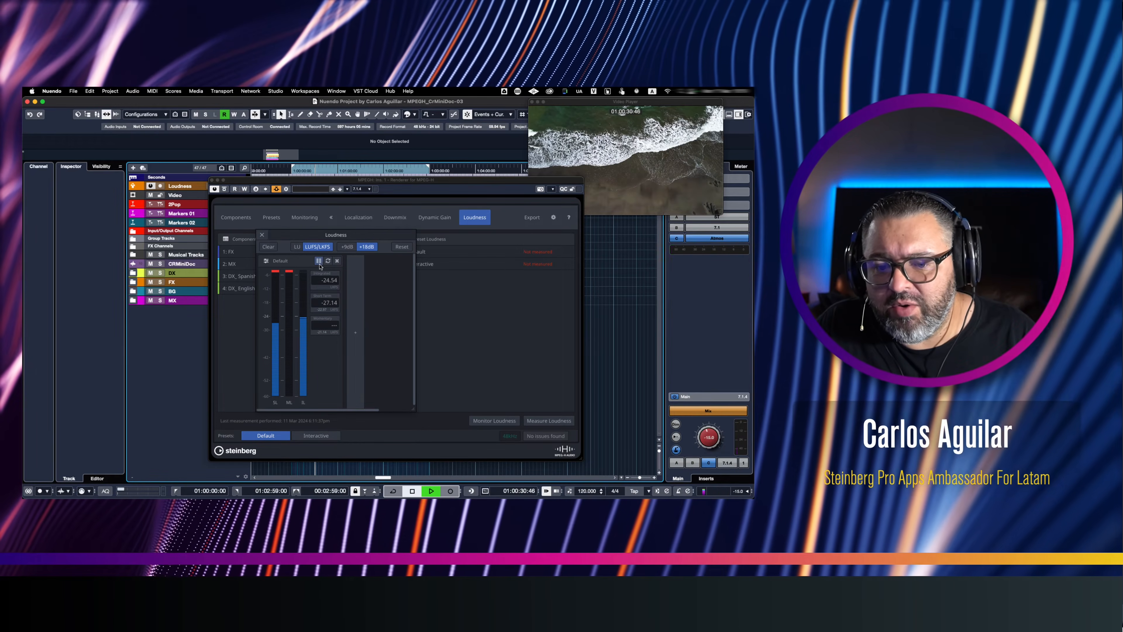
{"action": "key", "text": "space"}
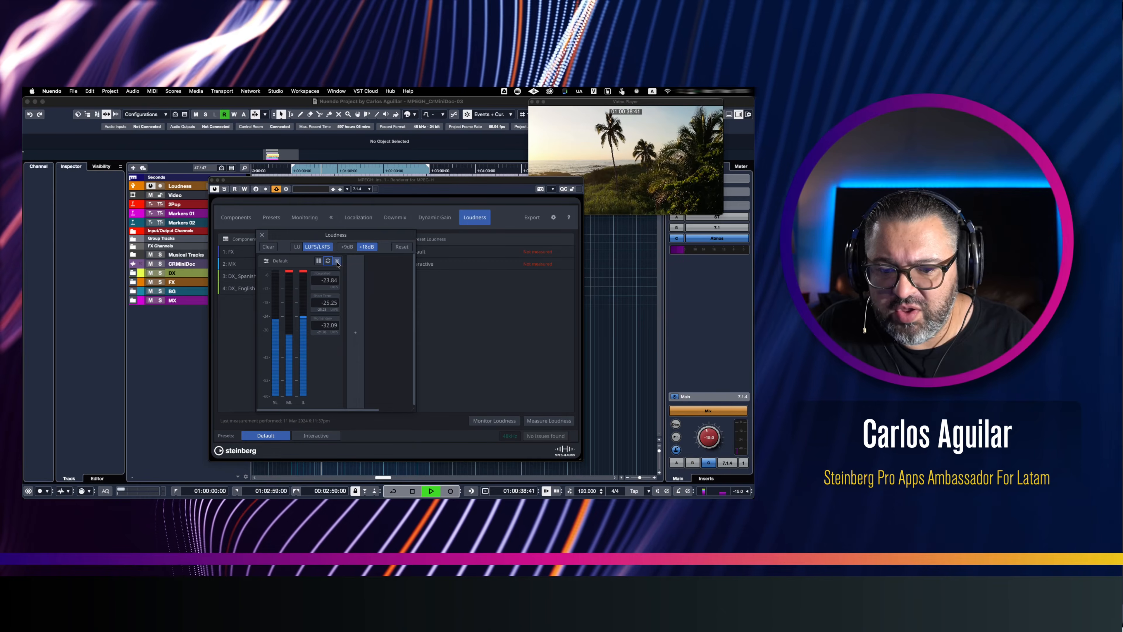
Replace the Default preset's loudness meter with a meter for the Interactive preset.
{"action": "left_click", "coordinate": [337, 262]}
{"action": "left_click", "coordinate": [269, 328]}
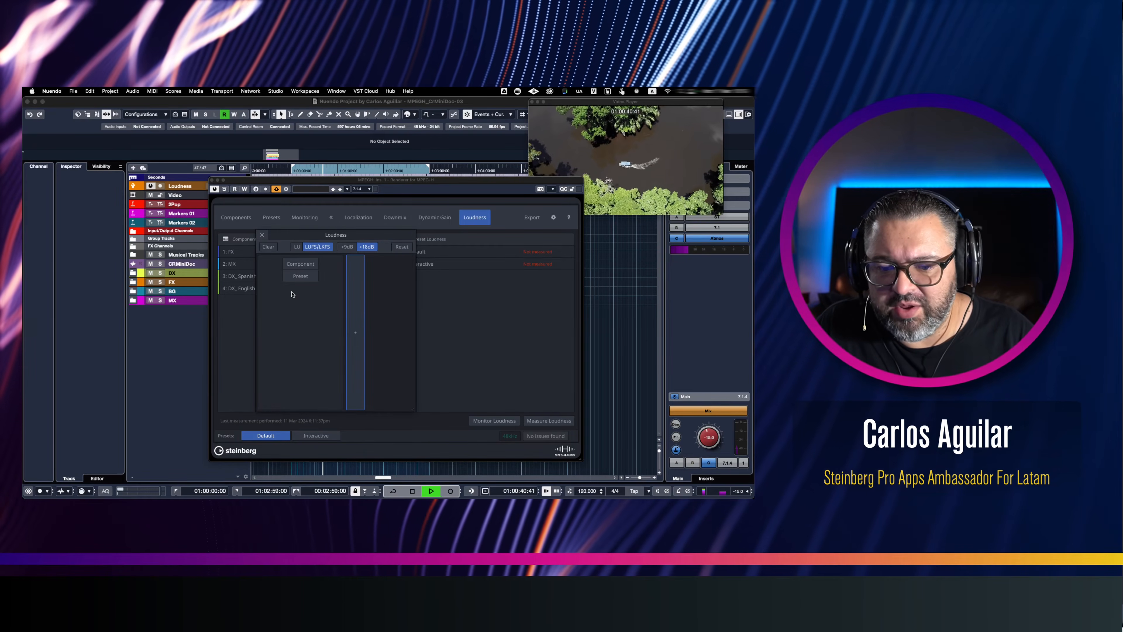
{"action": "left_click", "coordinate": [286, 277]}
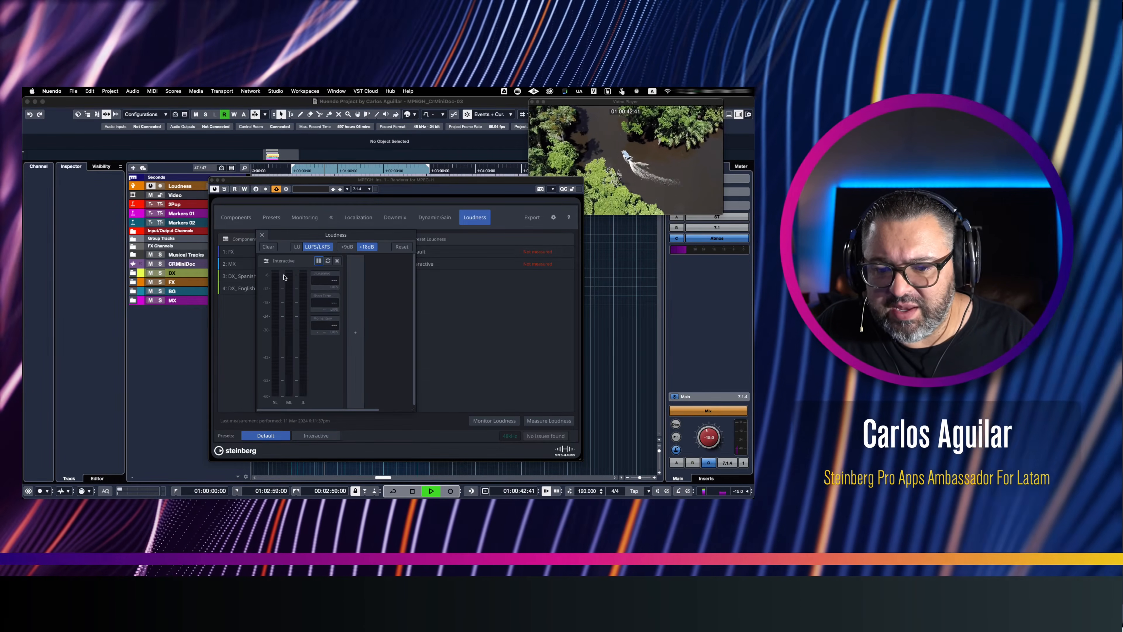
Remove the Interactive preset's meter, stop playback and close the loudness monitor.
{"action": "left_click", "coordinate": [337, 261]}
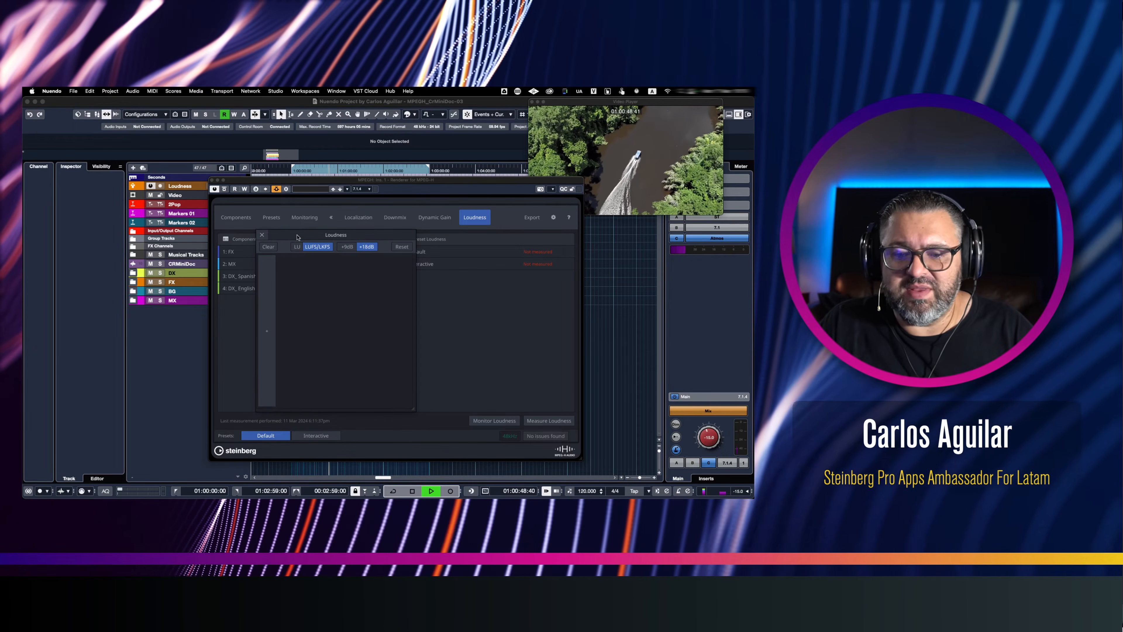
{"action": "left_click", "coordinate": [296, 107]}
{"action": "key", "text": "space"}
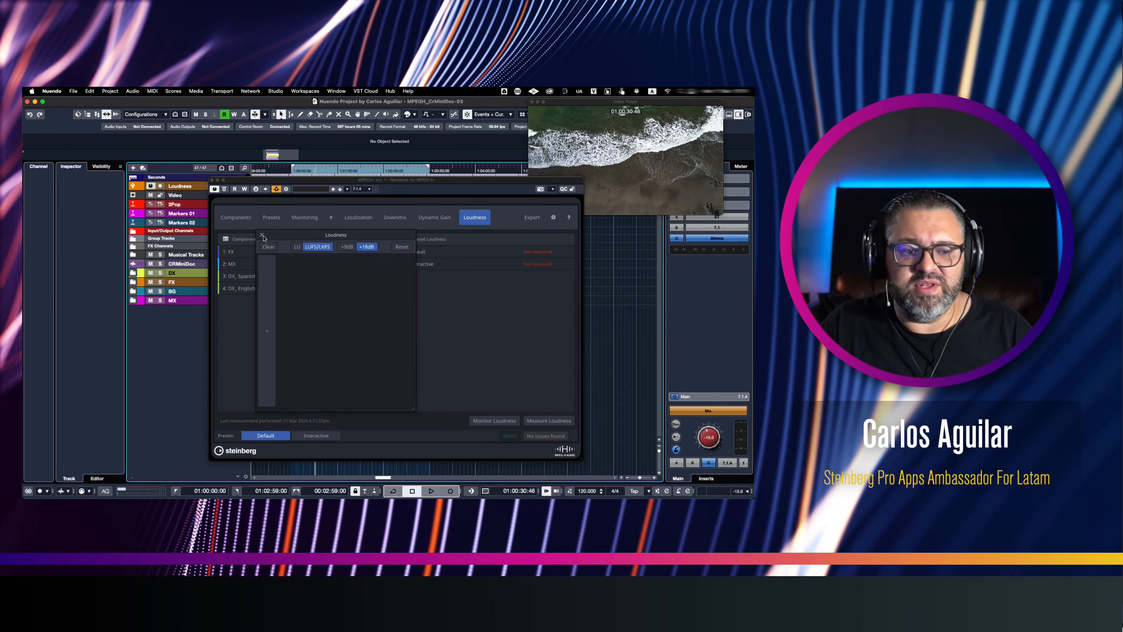
{"action": "left_click", "coordinate": [262, 235]}
{"action": "left_click", "coordinate": [470, 300]}
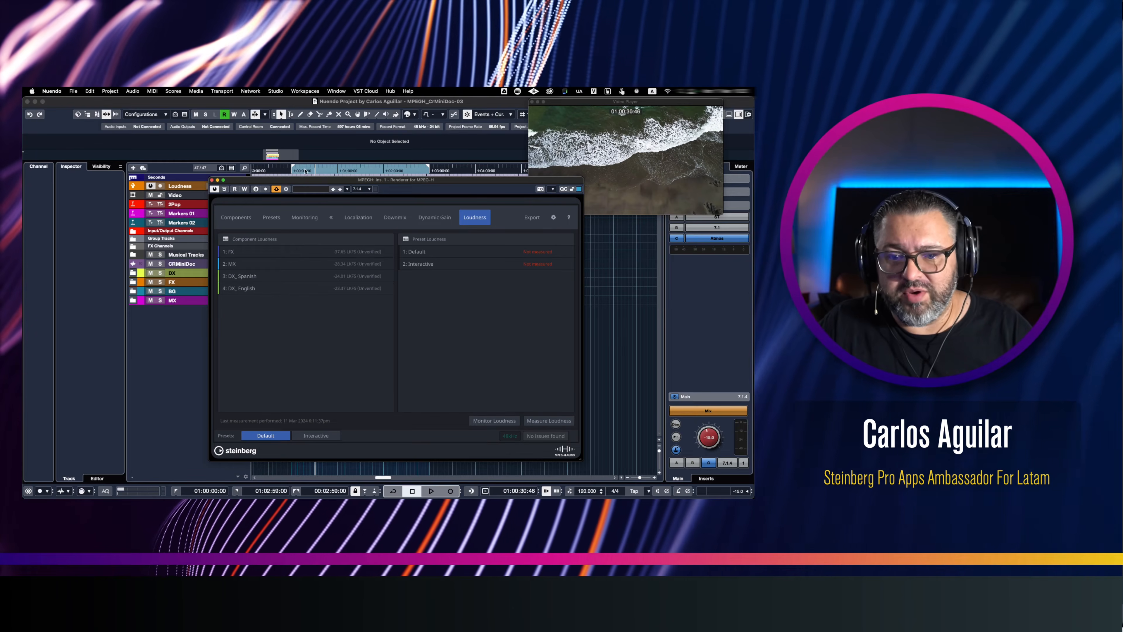
Reposition the renderer window, run a new loudness measurement for the components and presets, and dismiss the measurement dialog.
{"action": "left_click_drag", "start_coordinate": [305, 179], "coordinate": [303, 229]}
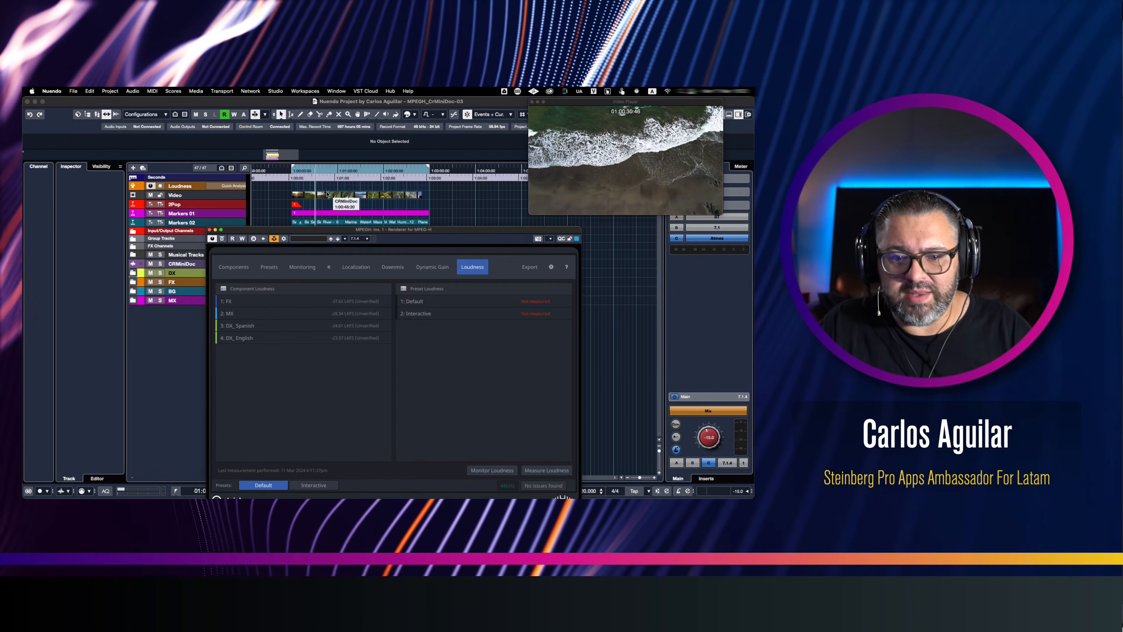
{"action": "left_click_drag", "start_coordinate": [380, 233], "coordinate": [373, 179]}
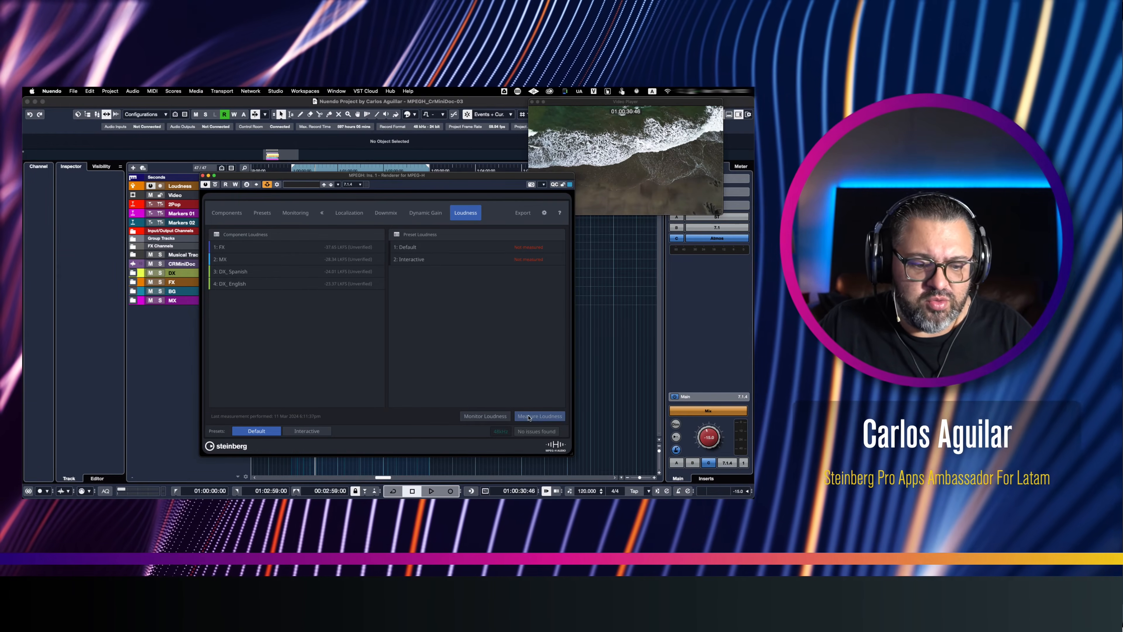
{"action": "left_click", "coordinate": [539, 416]}
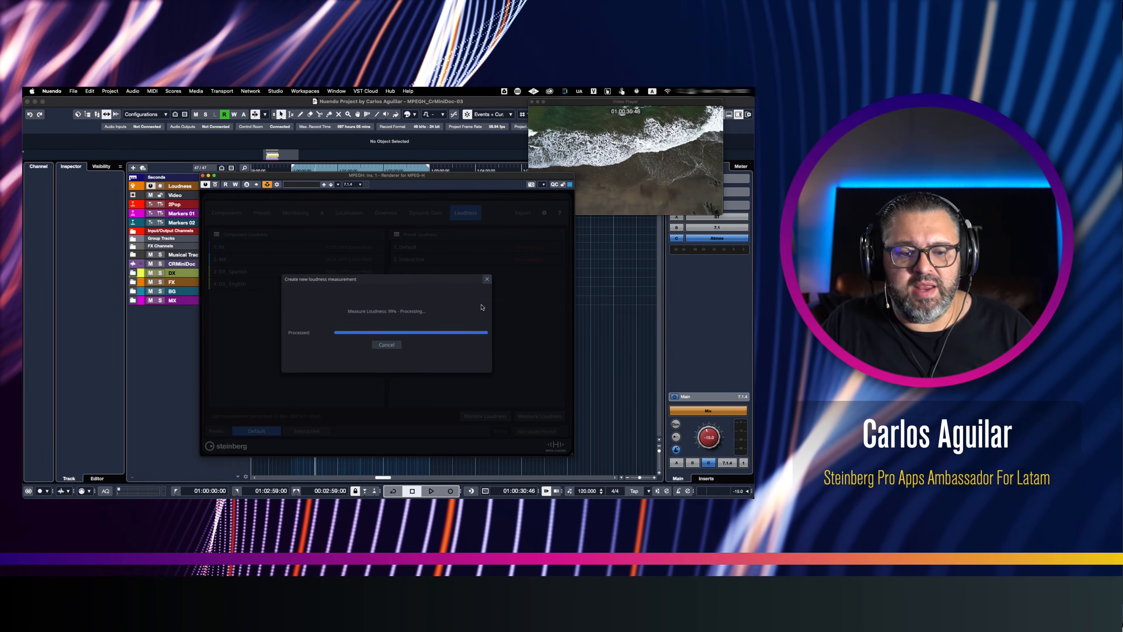
{"action": "left_click_drag", "start_coordinate": [370, 315], "coordinate": [320, 287]}
{"action": "left_click", "coordinate": [487, 279]}
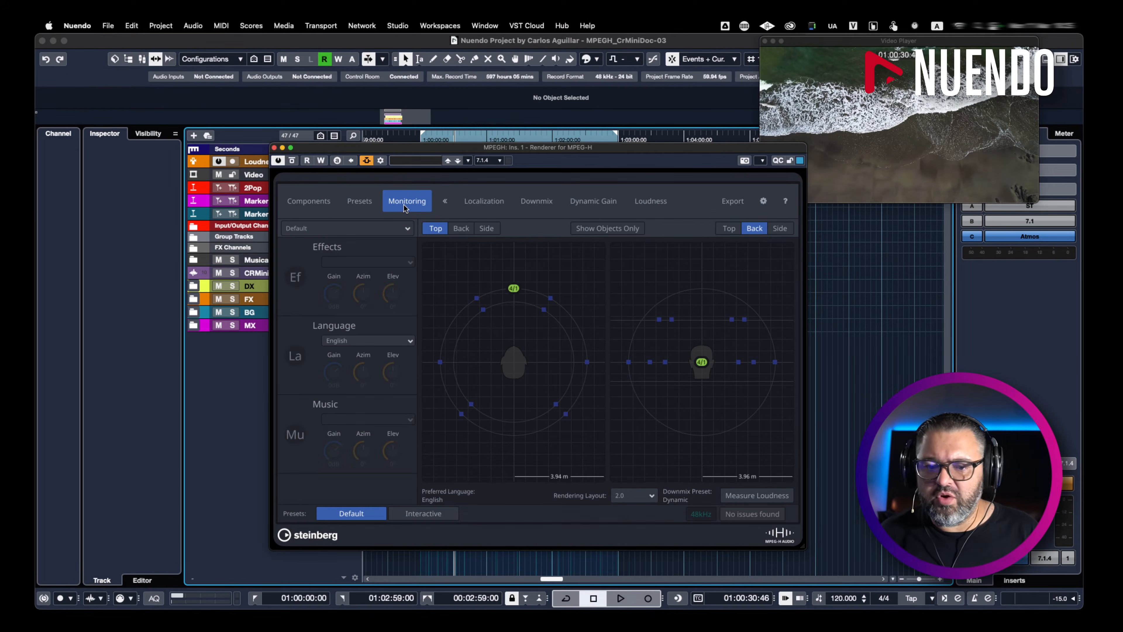
Review the renderer's presets, components, monitoring and localization pages, collapsing and expanding the additional pages once.
{"action": "left_click", "coordinate": [368, 206]}
{"action": "left_click", "coordinate": [317, 206]}
{"action": "left_click", "coordinate": [425, 202]}
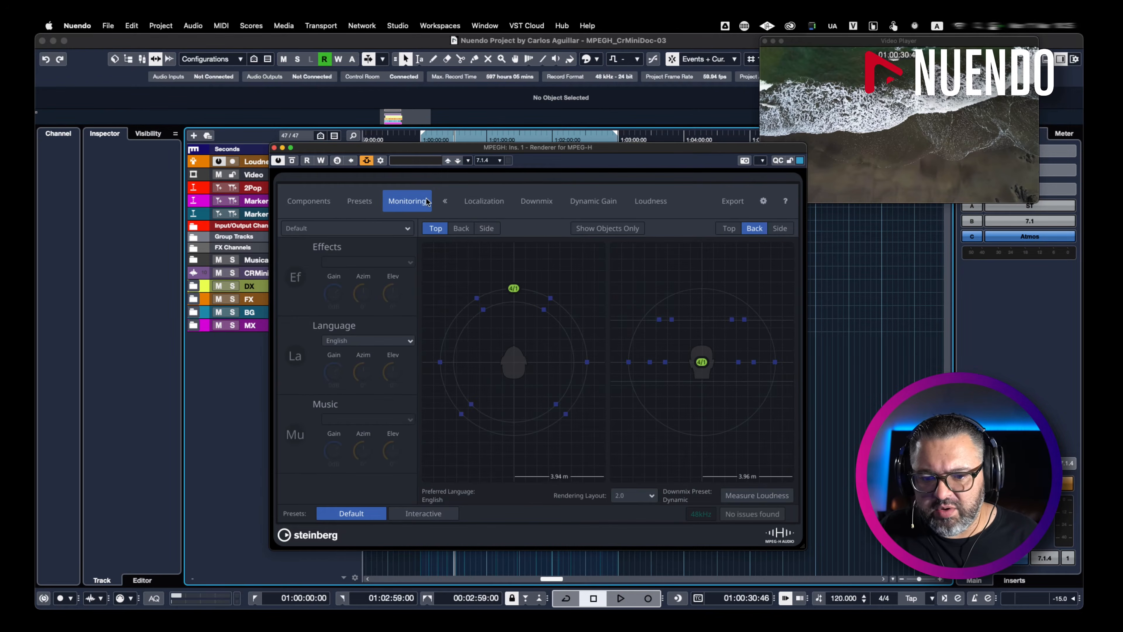
{"action": "left_click", "coordinate": [445, 201]}
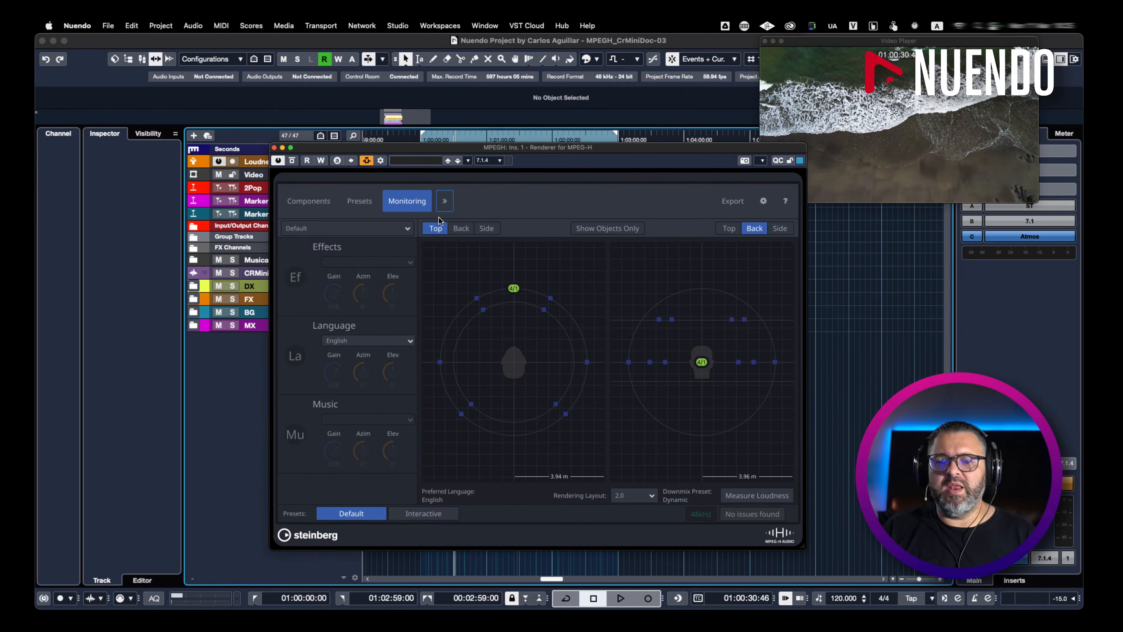
{"action": "left_click", "coordinate": [445, 202]}
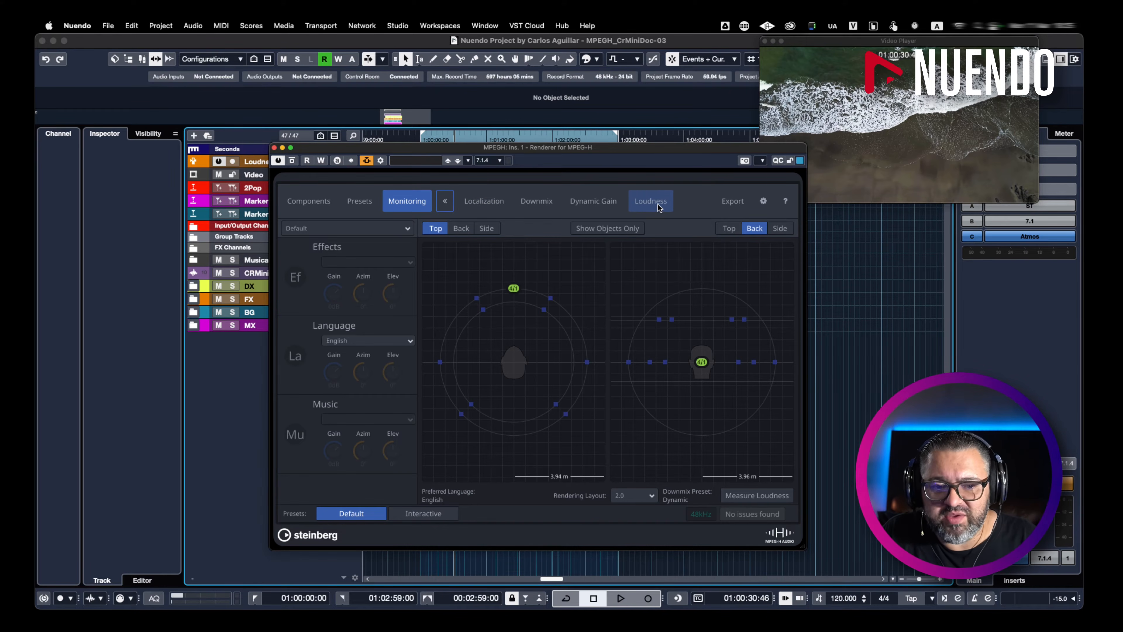
{"action": "left_click", "coordinate": [488, 204]}
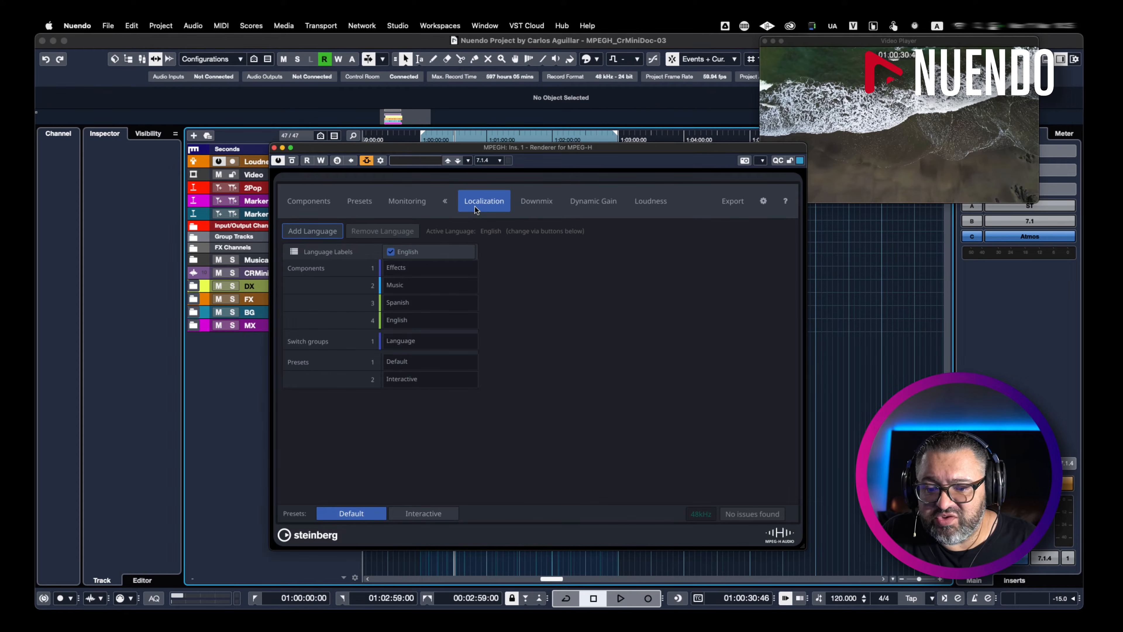
{"action": "left_click", "coordinate": [333, 205]}
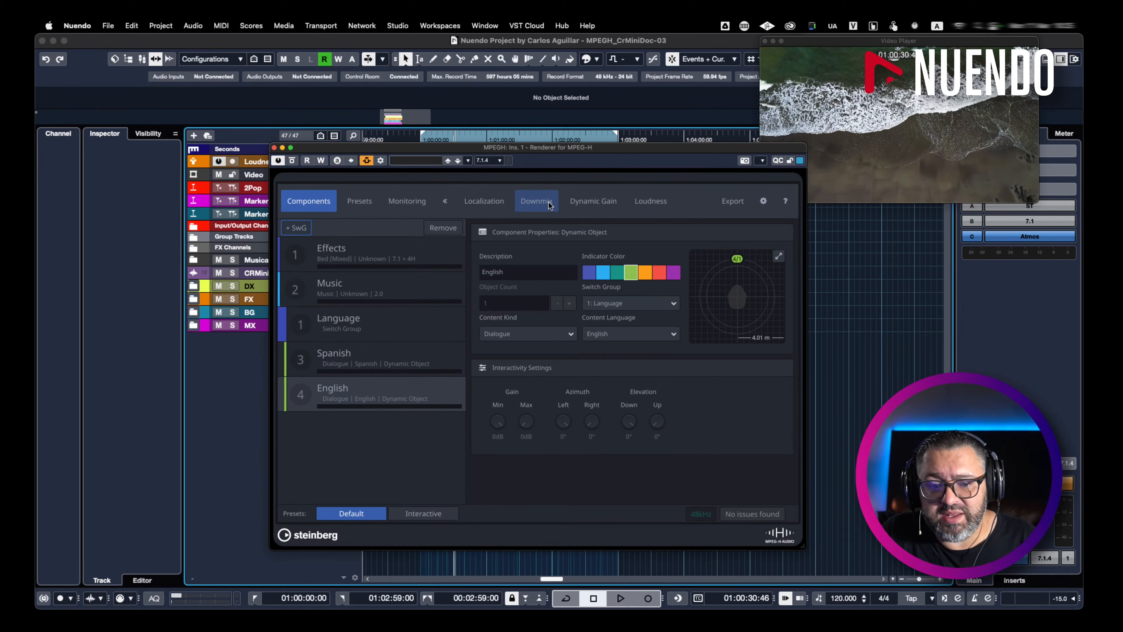
Add Spanish as a second label language in the renderer's localization settings.
{"action": "left_click", "coordinate": [499, 203]}
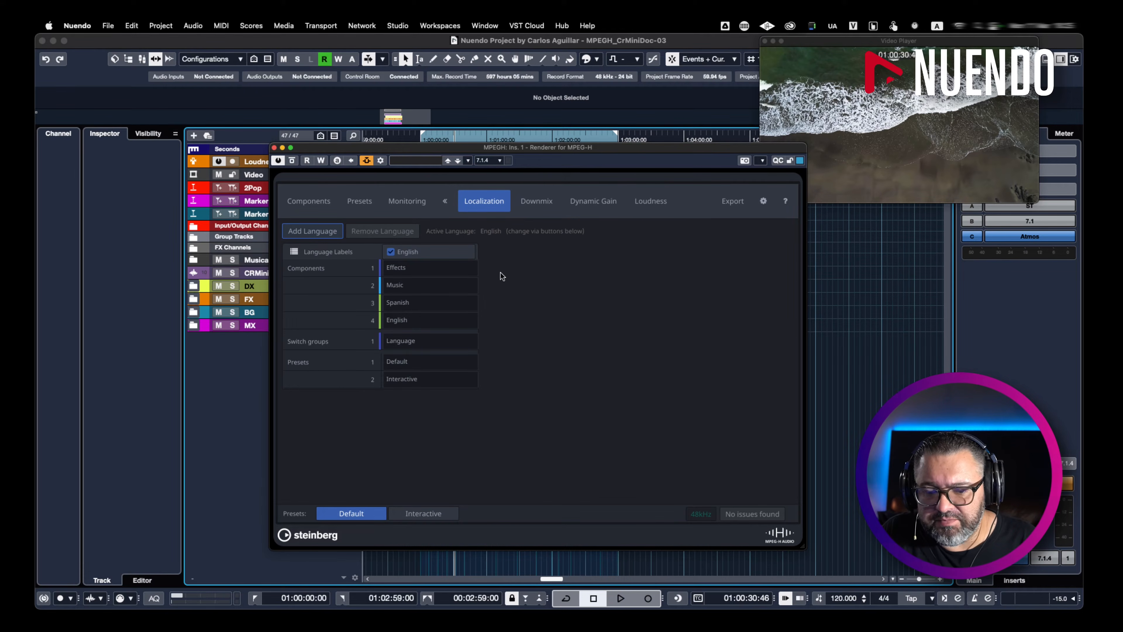
{"action": "left_click", "coordinate": [318, 233]}
{"action": "left_click", "coordinate": [548, 360]}
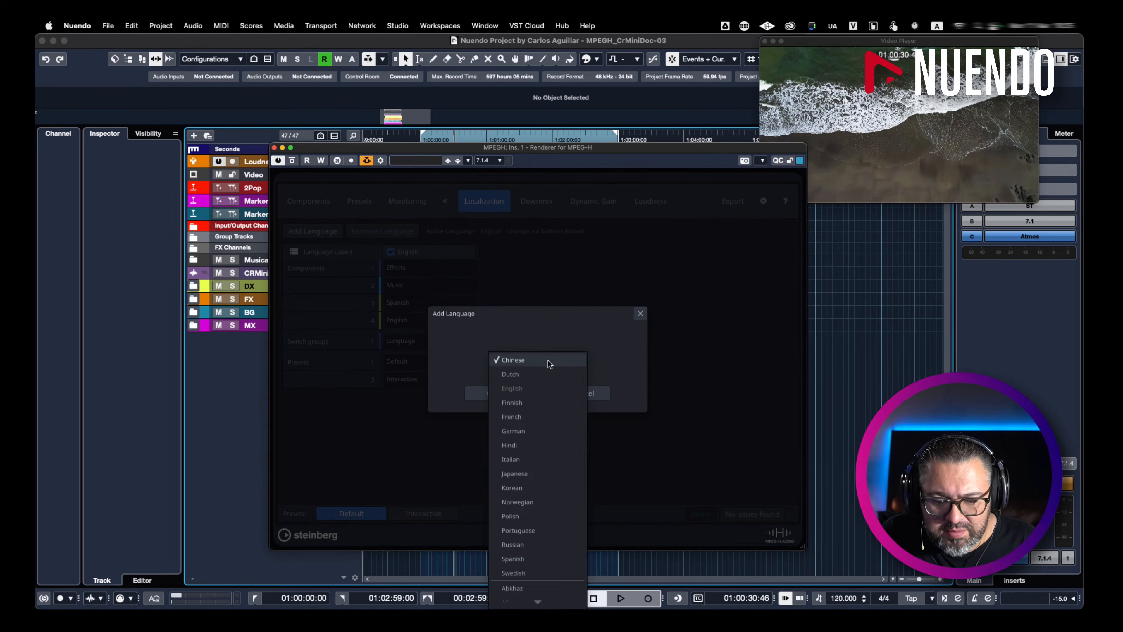
{"action": "scroll", "coordinate": [542, 479], "scroll_direction": "down", "scroll_amount": 3}
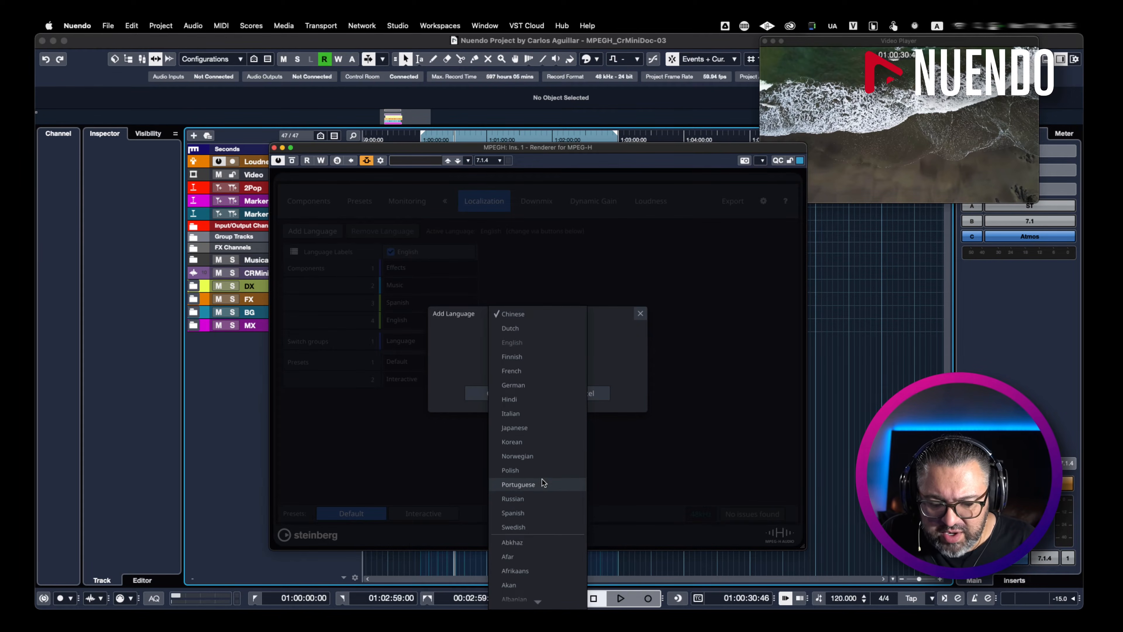
{"action": "left_click", "coordinate": [528, 512]}
{"action": "left_click", "coordinate": [501, 392]}
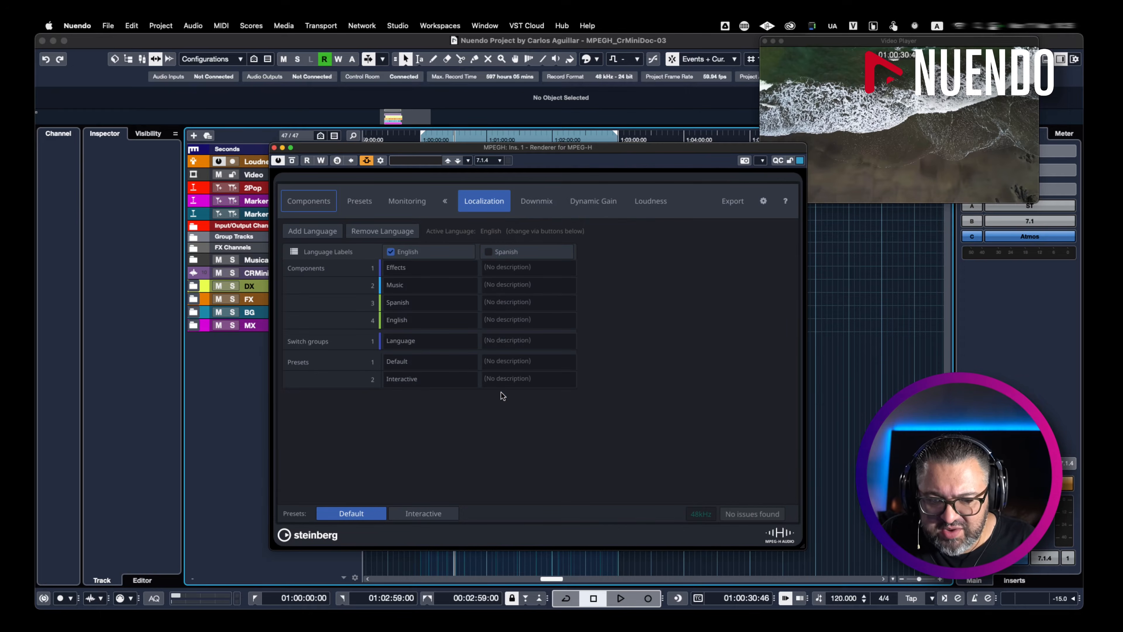
Enter the Spanish labels for the four components: Efectos, Musica, Espanol and Ingles.
{"action": "double_click", "coordinate": [507, 267]}
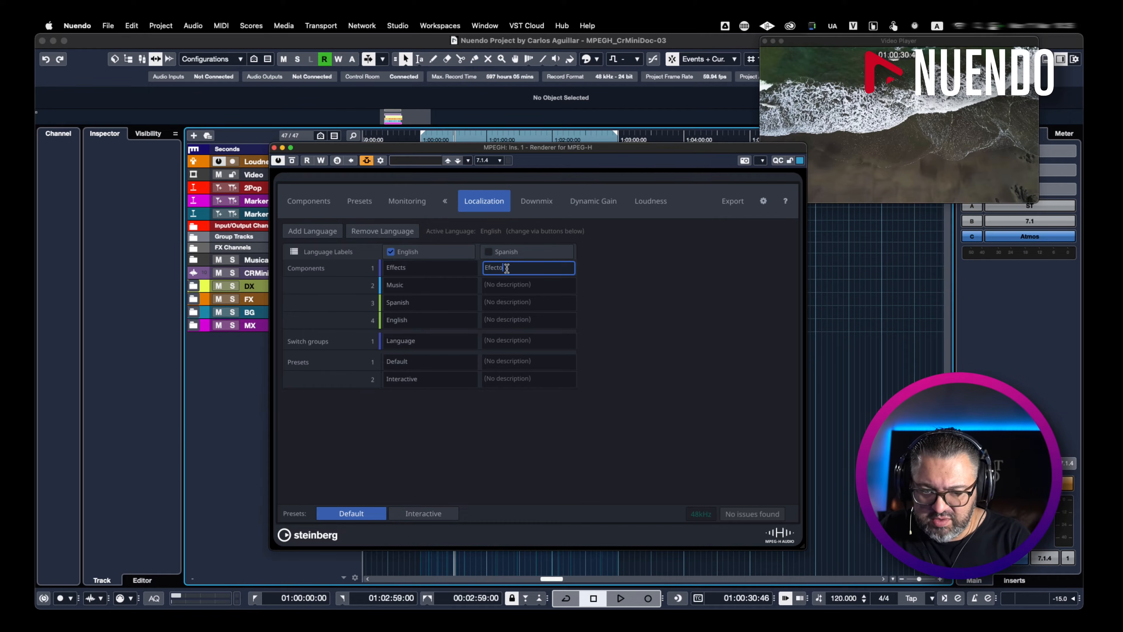
{"action": "double_click", "coordinate": [519, 290]}
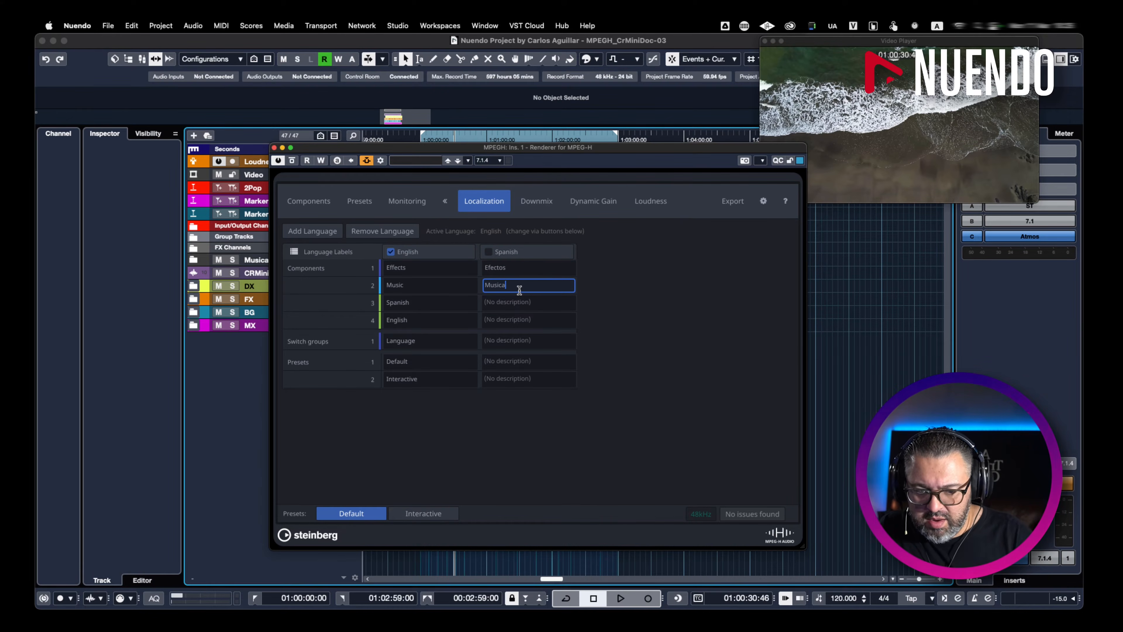
{"action": "double_click", "coordinate": [512, 300]}
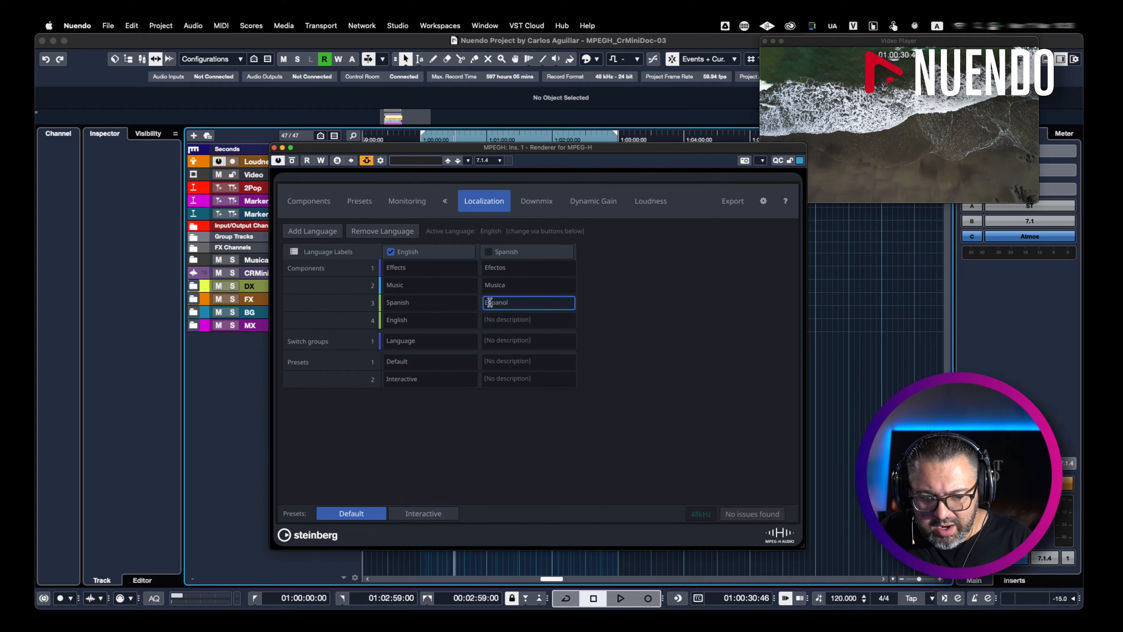
{"action": "double_click", "coordinate": [506, 320]}
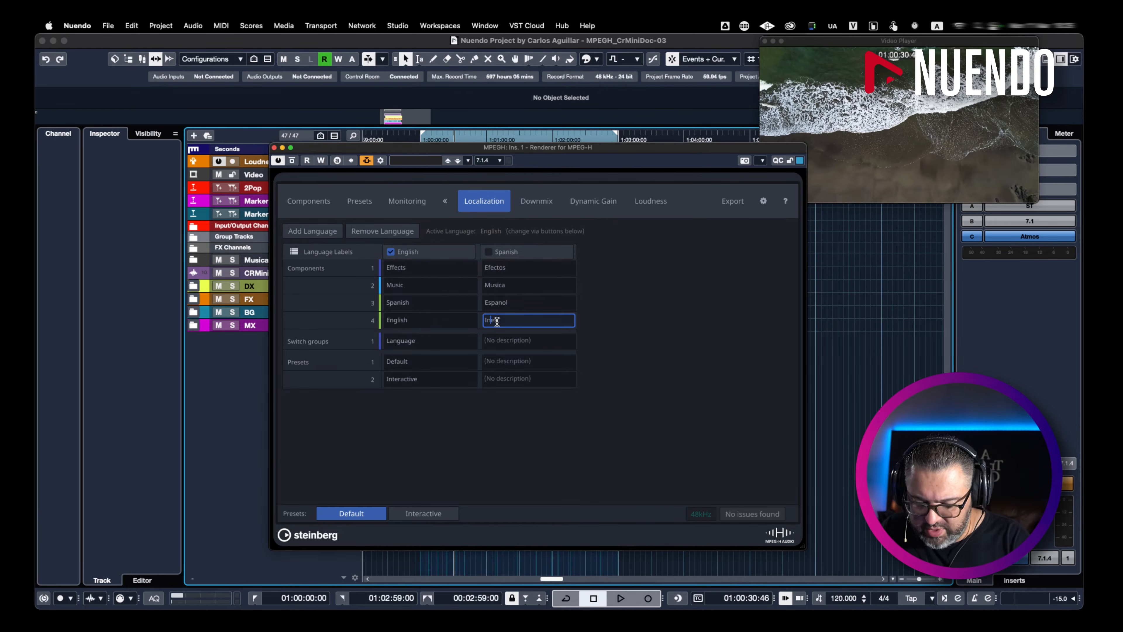
Enter the Spanish labels Idioma for the switch group and Predeterminado and Interactivo for the two presets.
{"action": "left_click", "coordinate": [534, 341]}
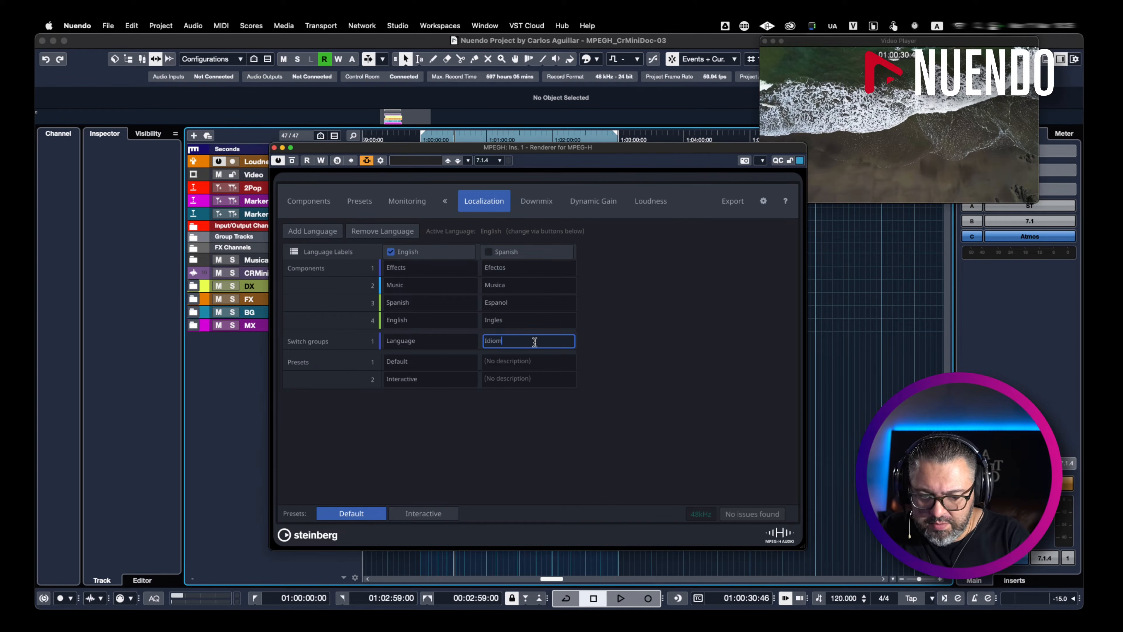
{"action": "left_click", "coordinate": [509, 365]}
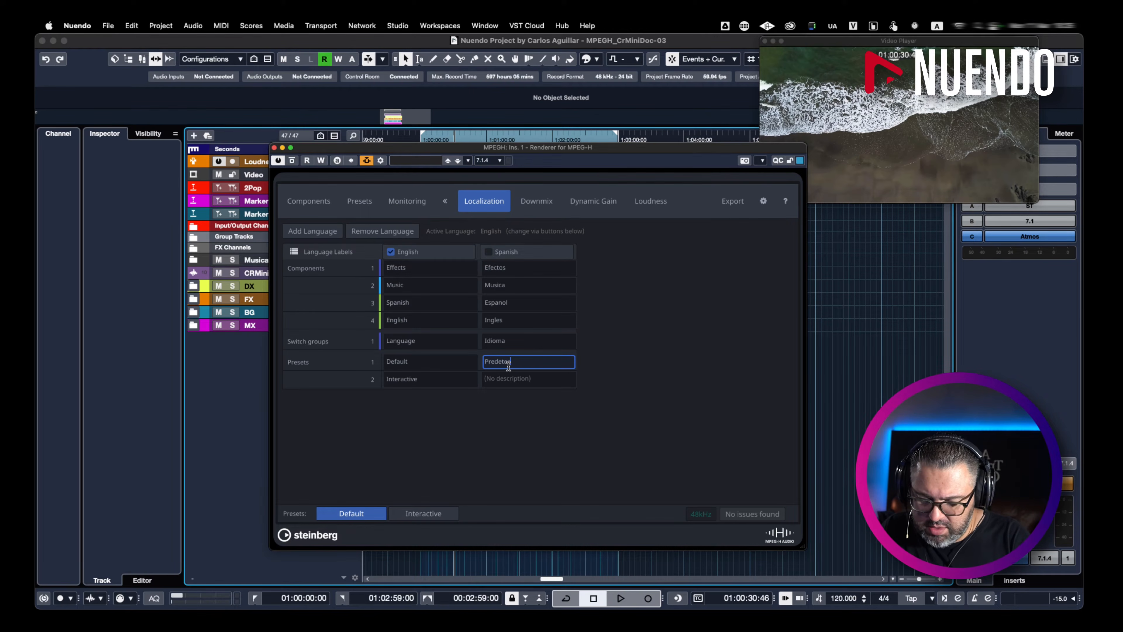
{"action": "left_click", "coordinate": [512, 378]}
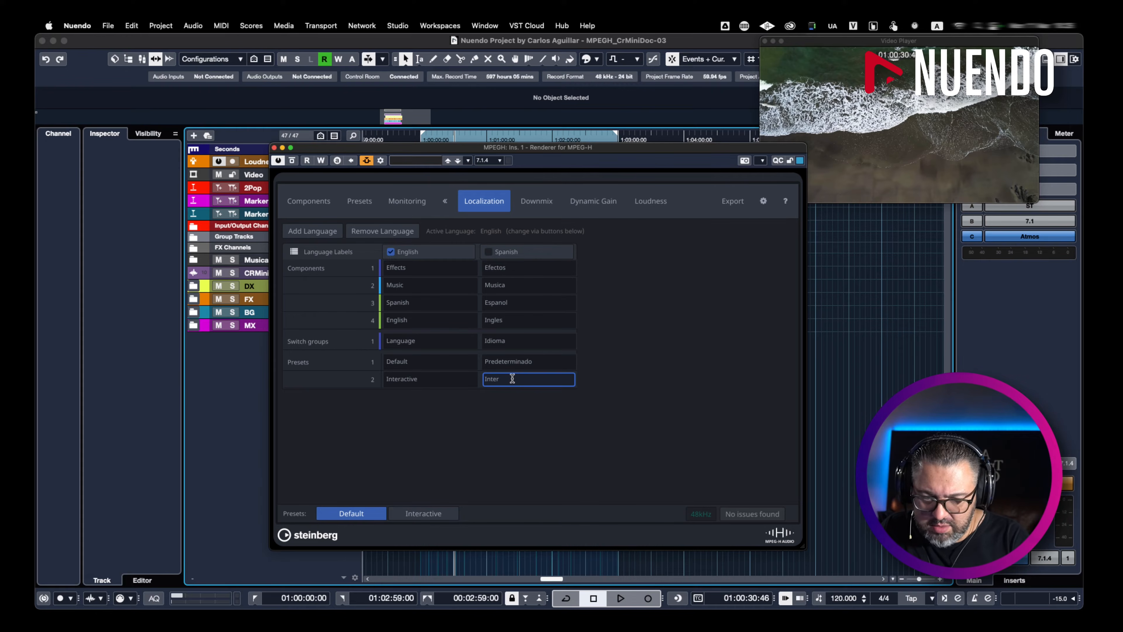
{"action": "type", "text": "Interactivo"}
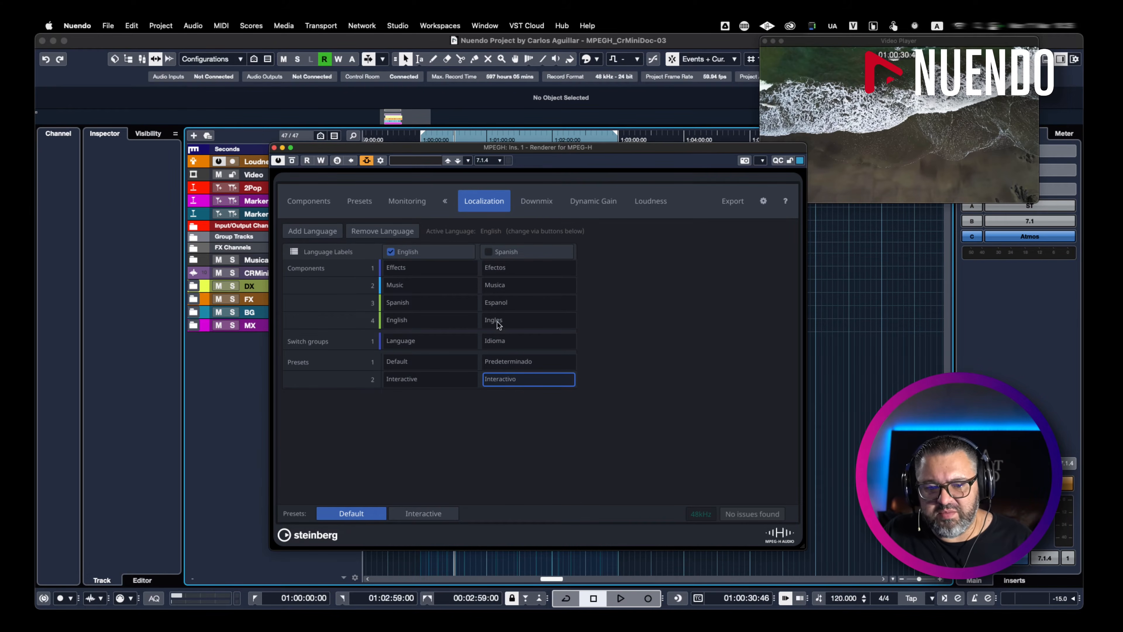
Alternate the active label language between Spanish and English, ending on Spanish, to check the localized preset names.
{"action": "left_click", "coordinate": [506, 251]}
{"action": "left_click", "coordinate": [407, 253]}
{"action": "left_click", "coordinate": [522, 252]}
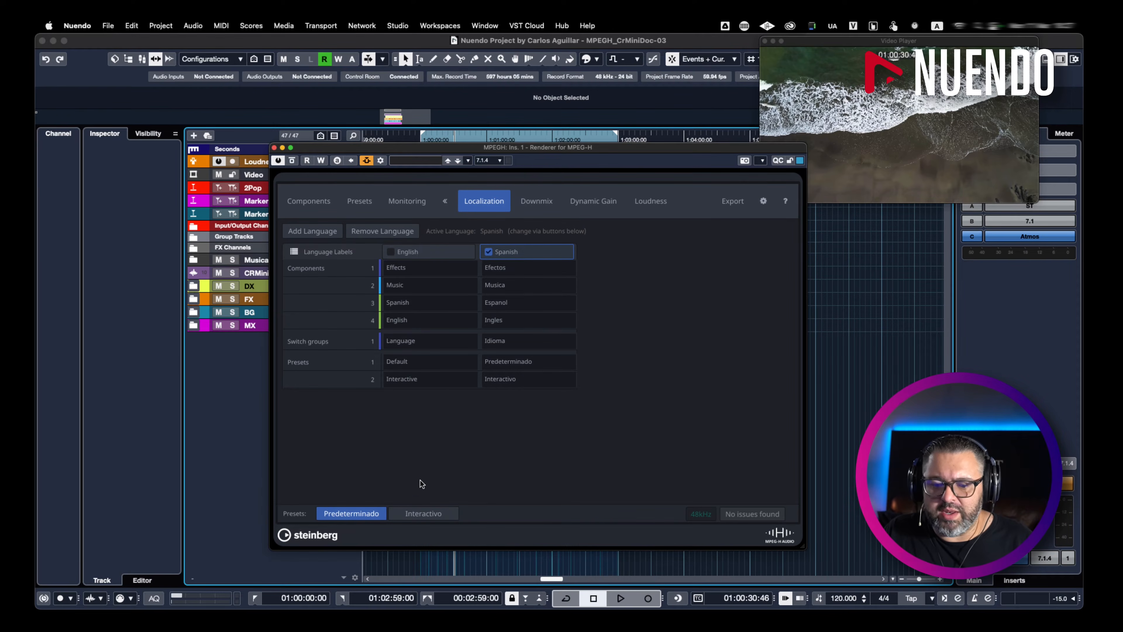
Play the project, select Interactivo, make English the active language, switch to Default and back to Interactive, and stop playback.
{"action": "key", "text": "space"}
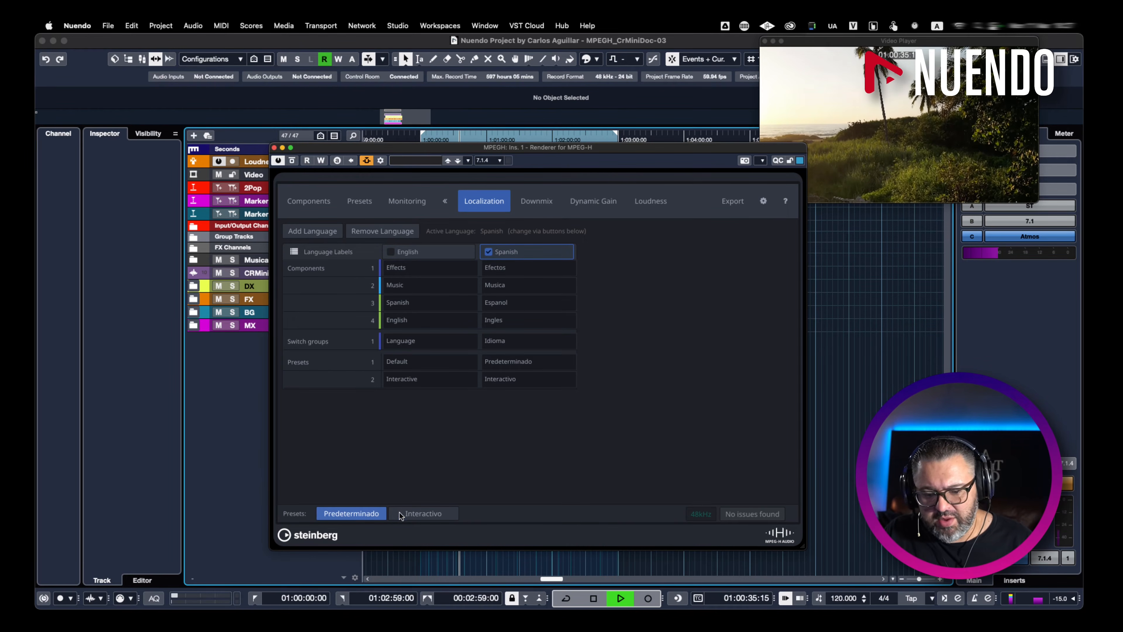
{"action": "left_click", "coordinate": [422, 513]}
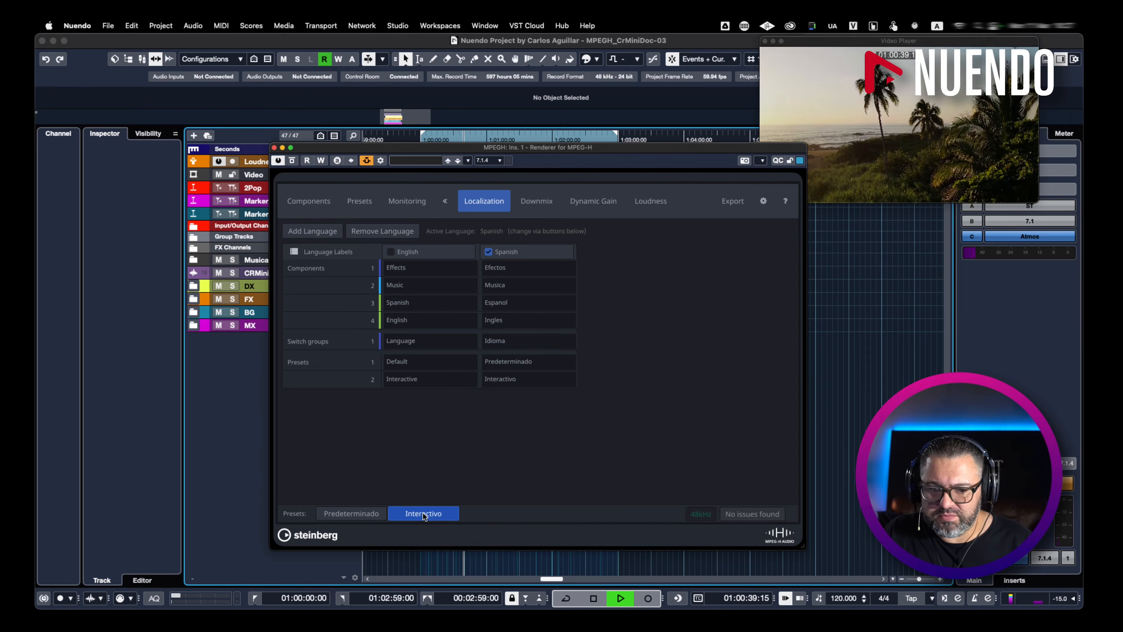
{"action": "left_click", "coordinate": [426, 259]}
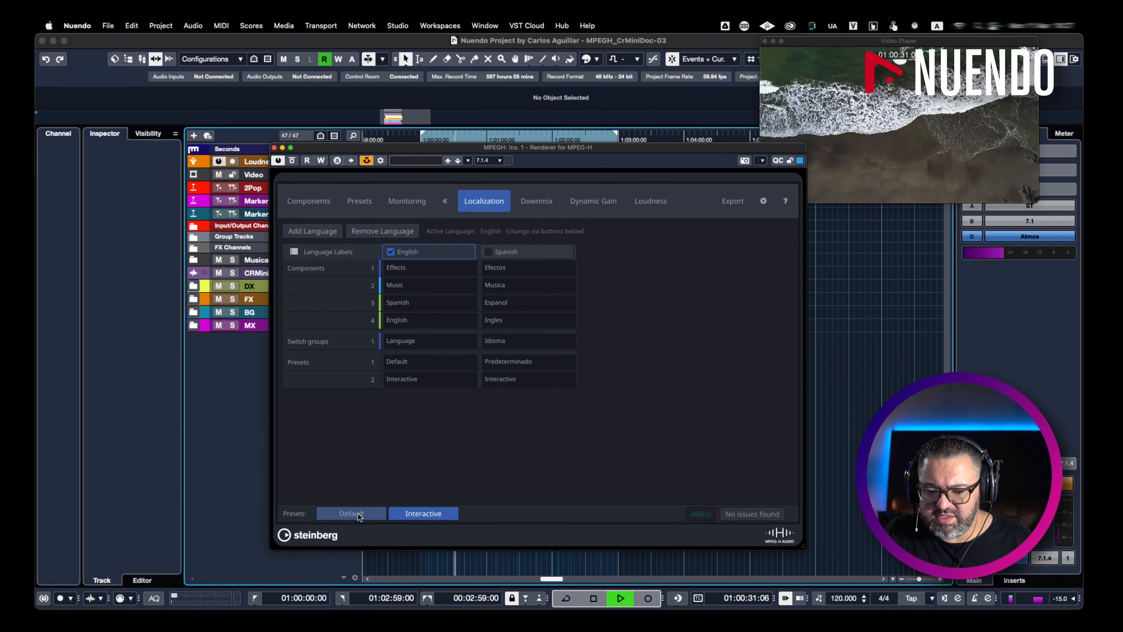
{"action": "left_click", "coordinate": [356, 514]}
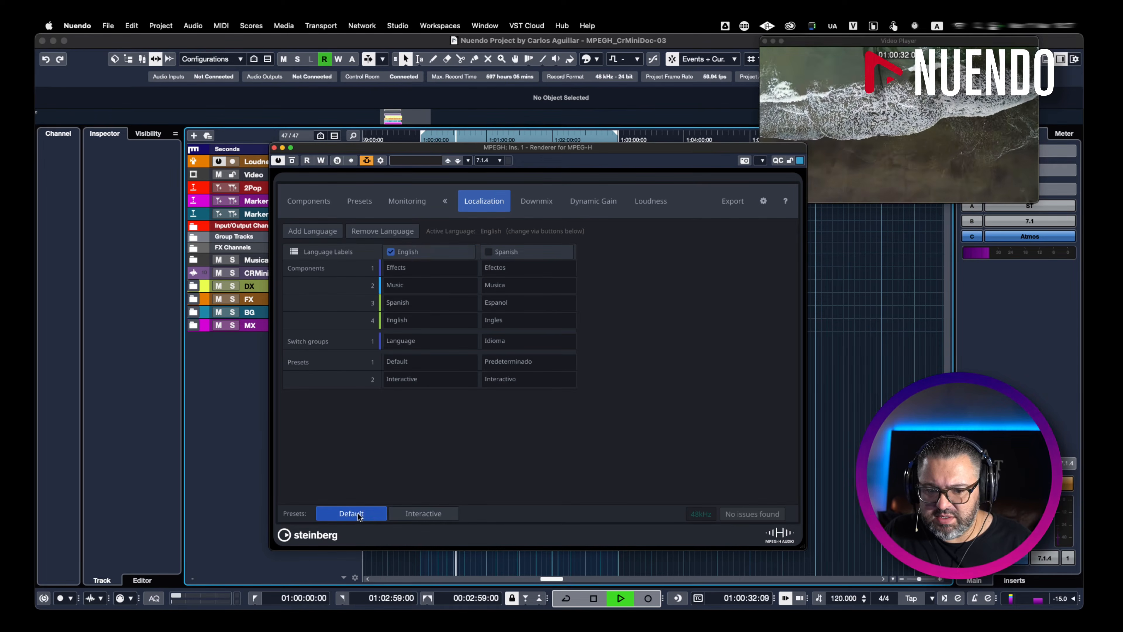
{"action": "left_click", "coordinate": [411, 514]}
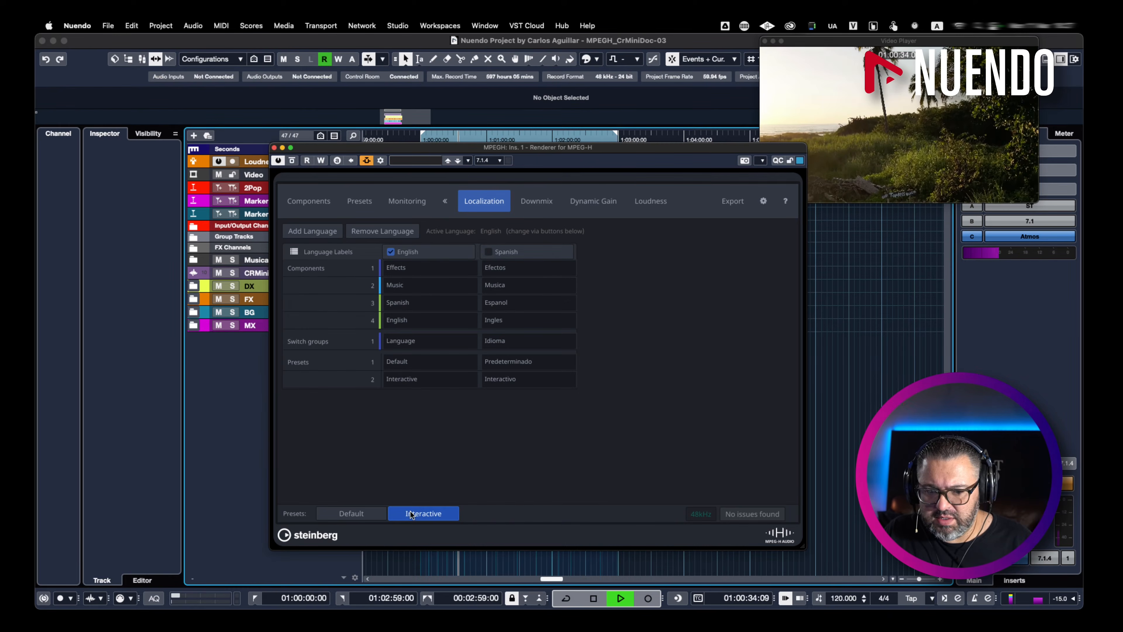
{"action": "key", "text": "space"}
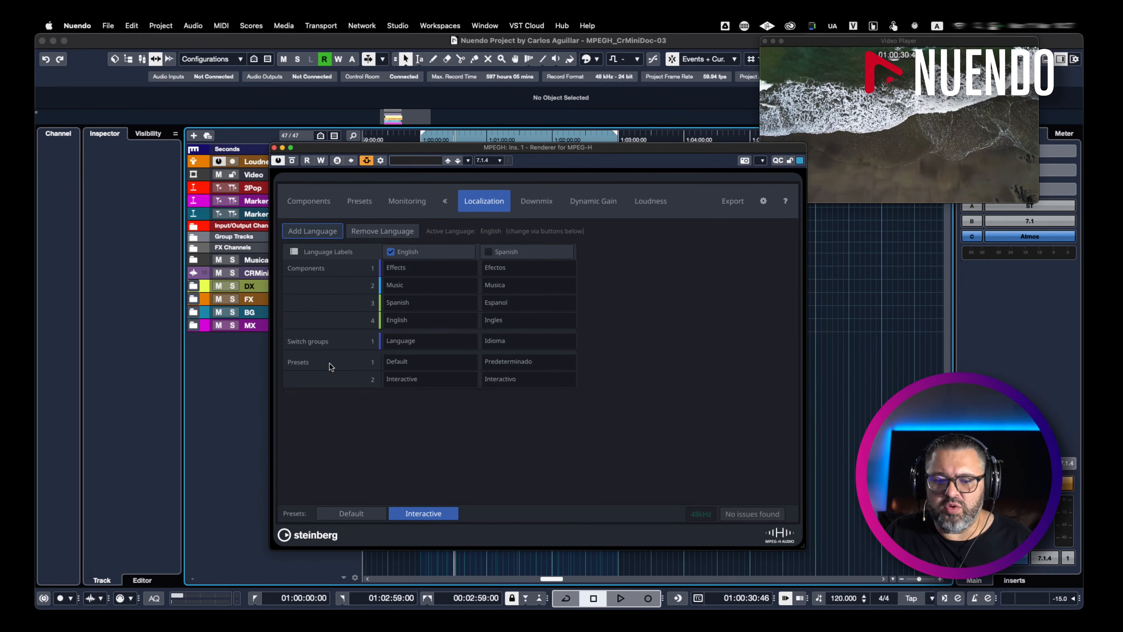
Delete the 2.0 output layout from the downmix configurations.
{"action": "left_click", "coordinate": [543, 207]}
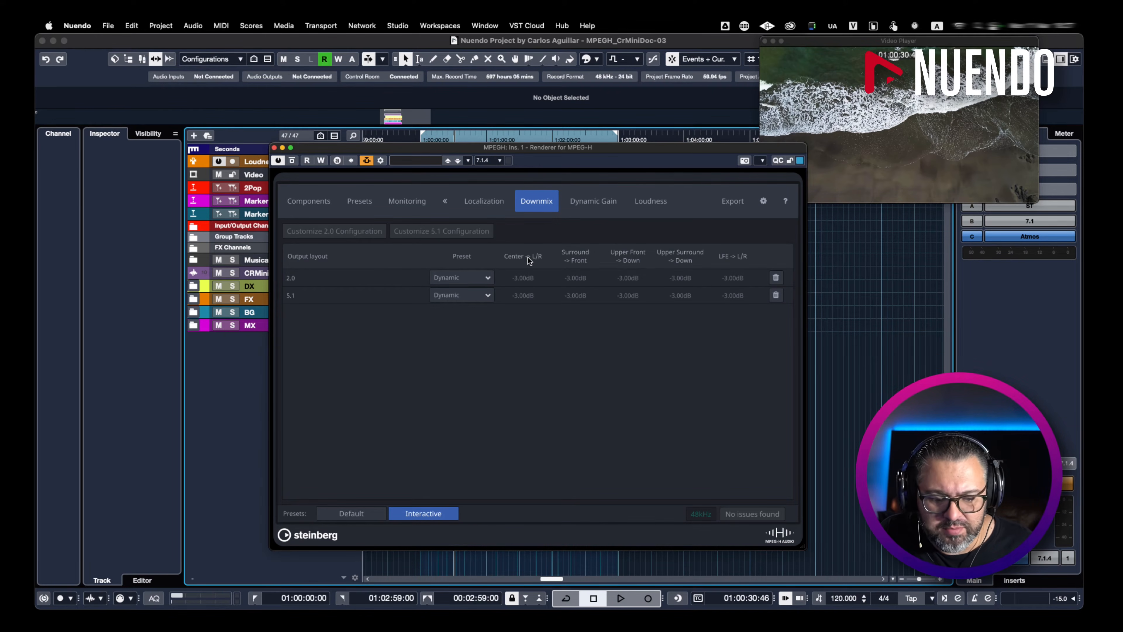
{"action": "left_click", "coordinate": [776, 278]}
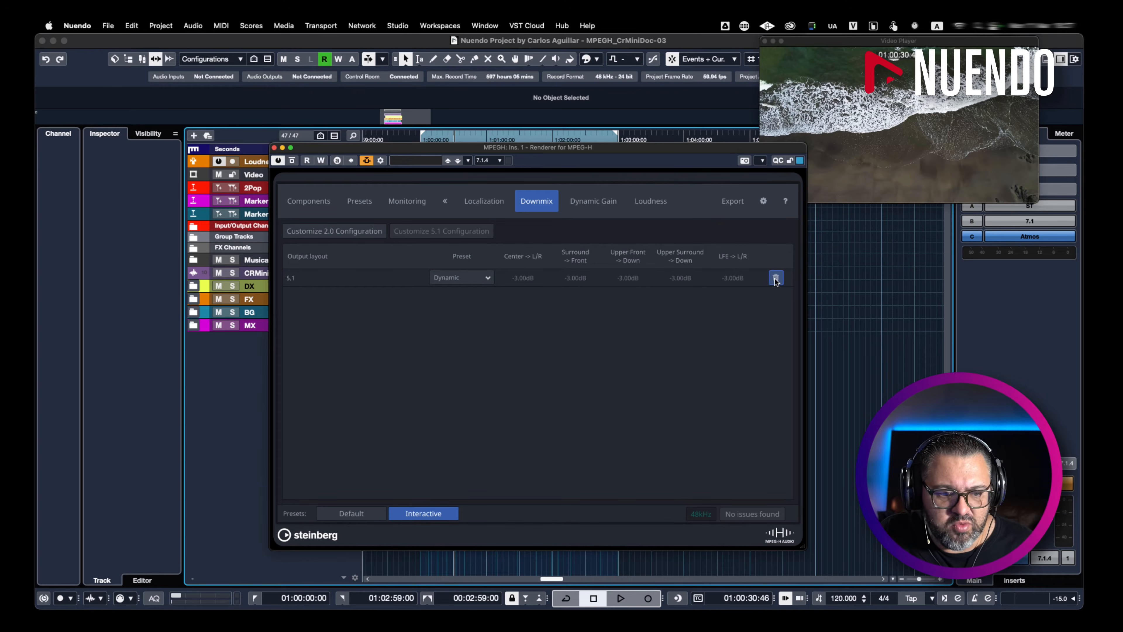
Delete the 5.1 output layout and add fresh custom 2.0 and 5.1 downmix configurations.
{"action": "left_click", "coordinate": [776, 278]}
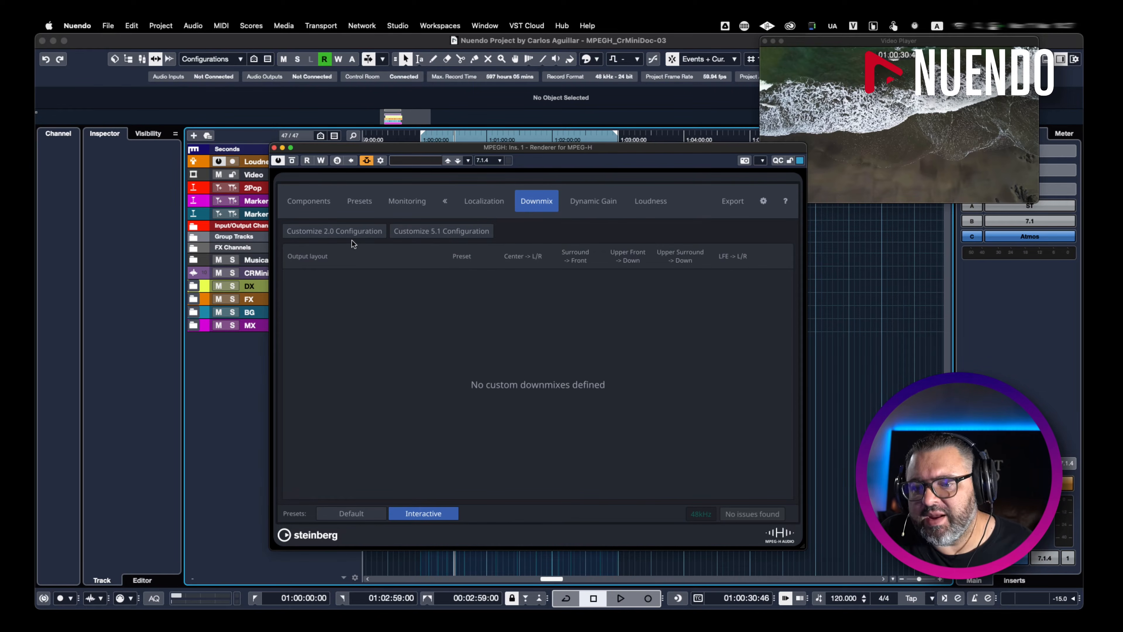
{"action": "left_click", "coordinate": [342, 234]}
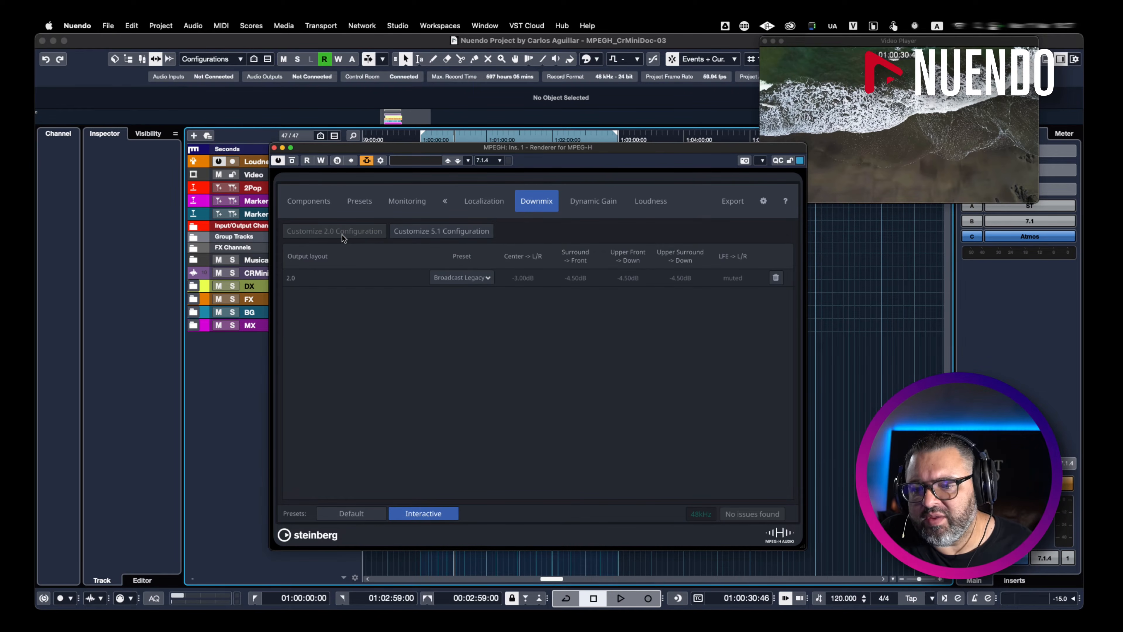
{"action": "left_click", "coordinate": [425, 237]}
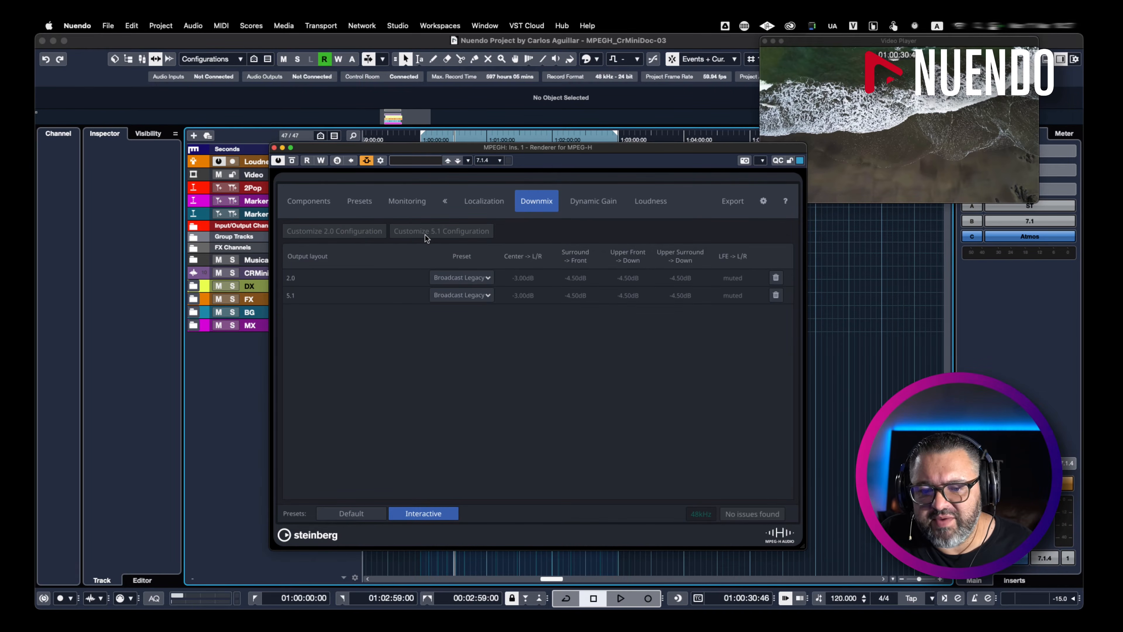
Set the 2.0 downmix preset to Dynamic, try Loud, Sports and Classics for the 5.1 layout, and settle on Dynamic.
{"action": "left_click", "coordinate": [485, 278]}
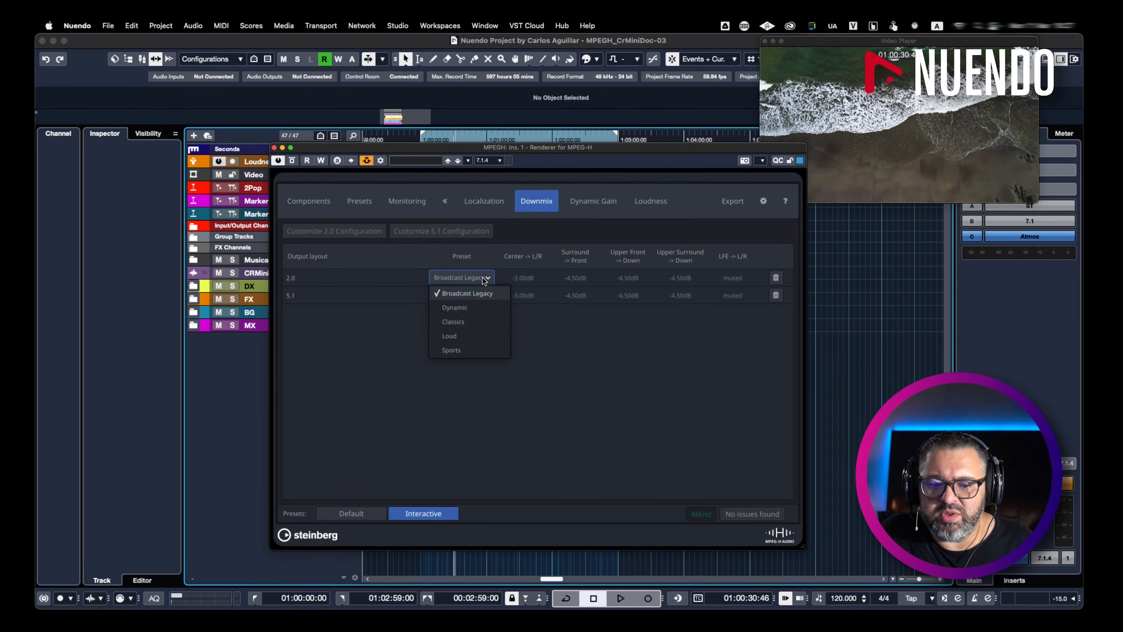
{"action": "left_click", "coordinate": [471, 309]}
{"action": "left_click", "coordinate": [465, 296]}
{"action": "left_click", "coordinate": [460, 353]}
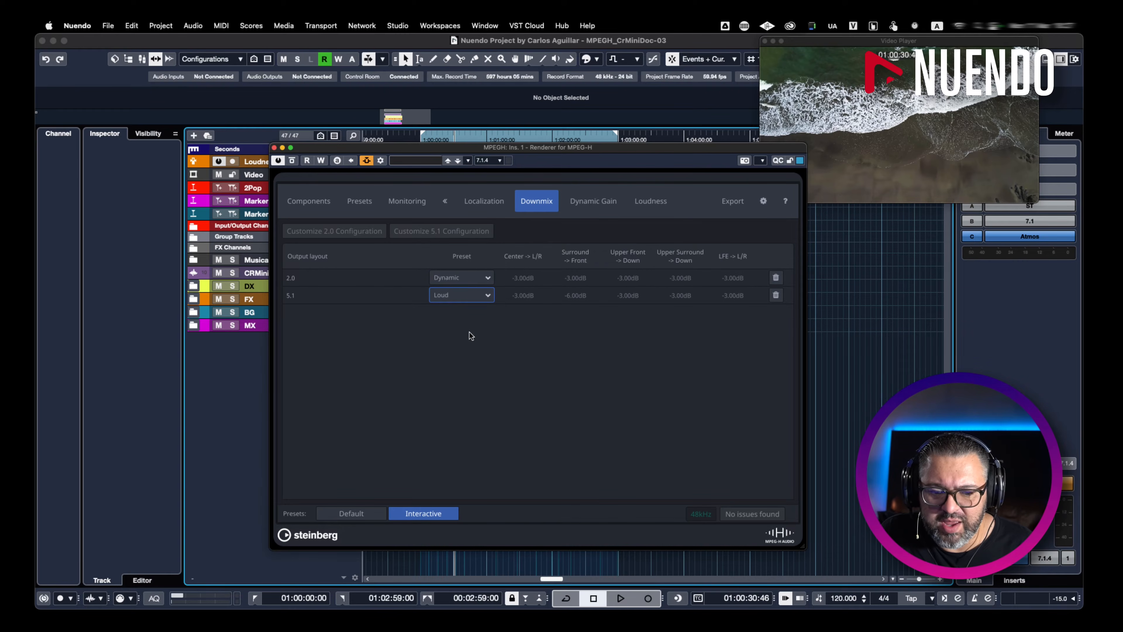
{"action": "left_click", "coordinate": [471, 296]}
{"action": "left_click", "coordinate": [452, 367]}
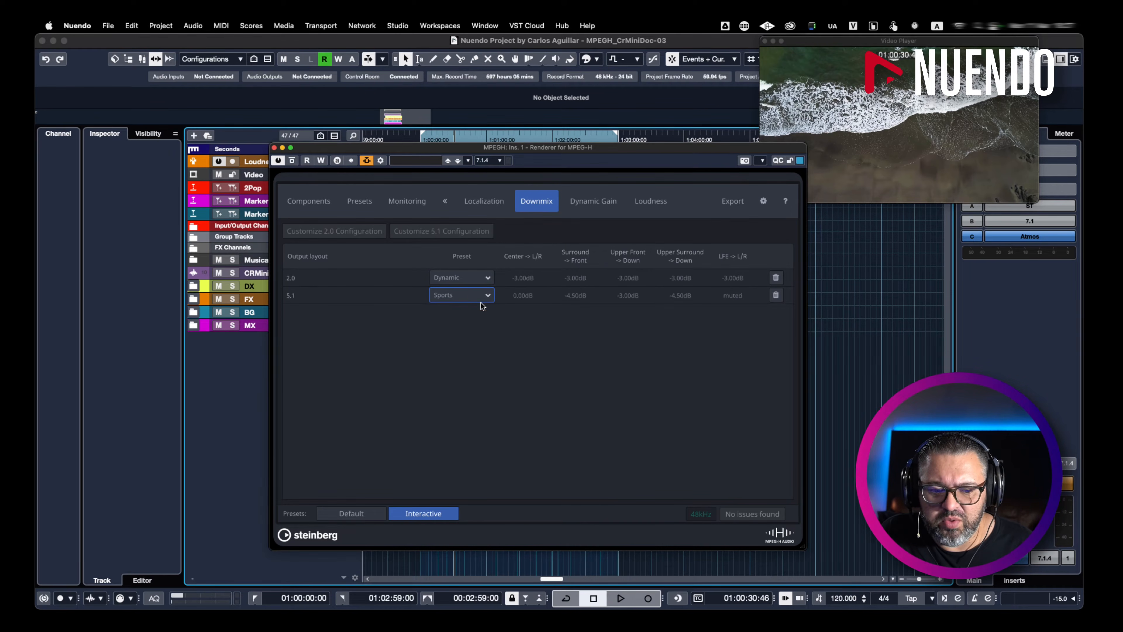
{"action": "left_click", "coordinate": [472, 294]}
{"action": "left_click", "coordinate": [456, 339]}
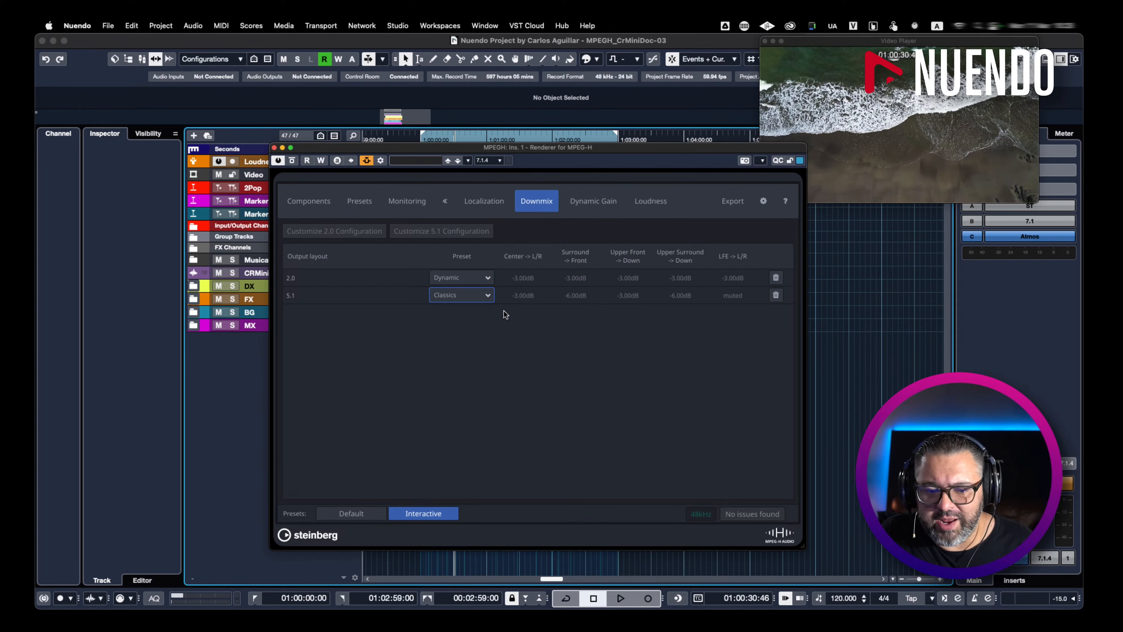
{"action": "left_click", "coordinate": [463, 300]}
{"action": "left_click", "coordinate": [471, 324]}
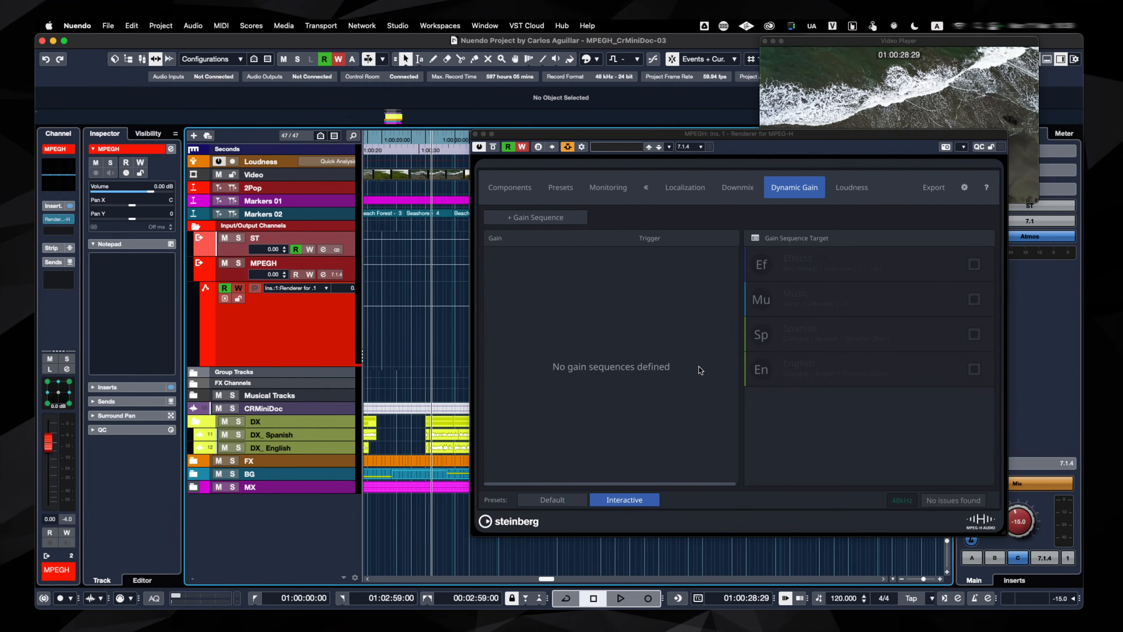
Move the renderer window aside and examine the DX_Spanish and DX_English dialogue clips along the whole timeline.
{"action": "left_click_drag", "start_coordinate": [706, 134], "coordinate": [533, 156]}
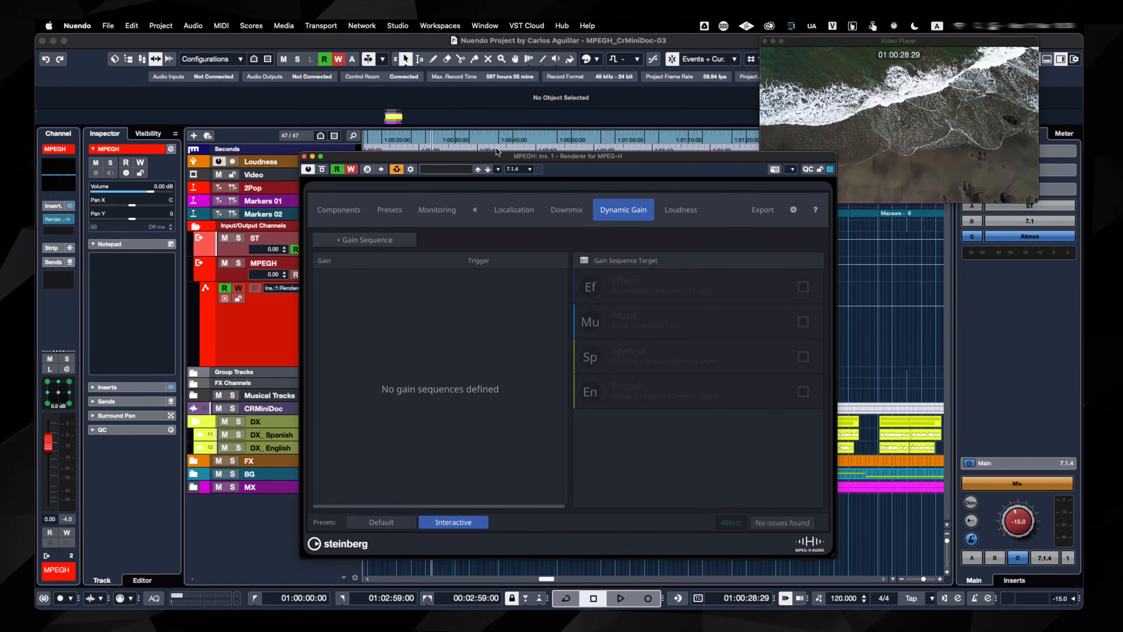
{"action": "left_click_drag", "start_coordinate": [491, 155], "coordinate": [645, 150]}
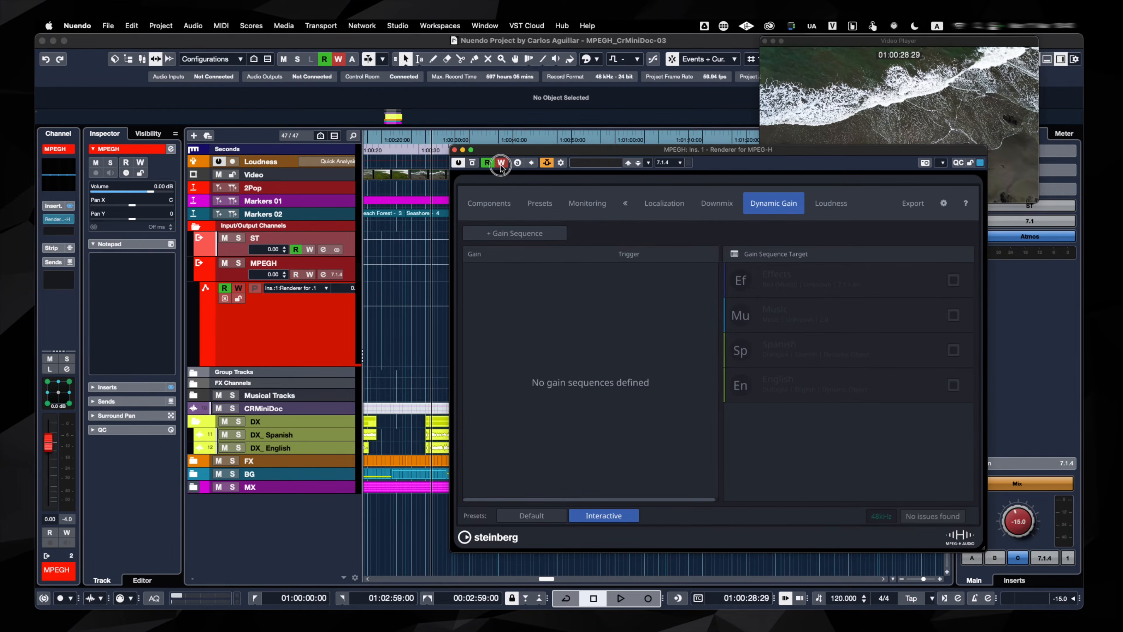
{"action": "left_click_drag", "start_coordinate": [553, 149], "coordinate": [877, 161]}
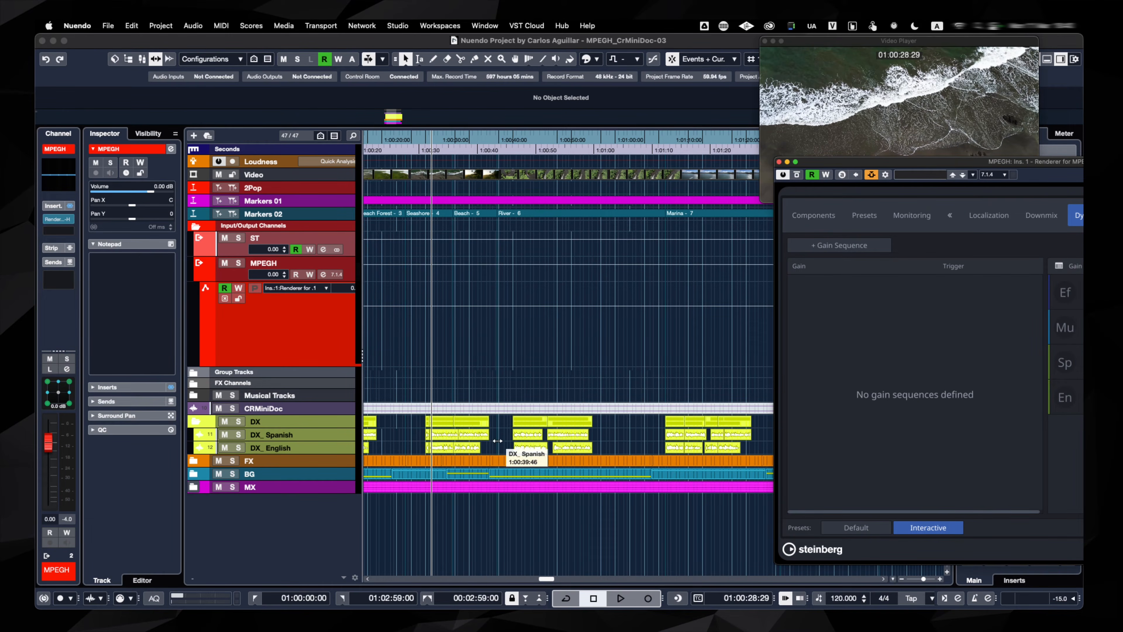
{"action": "scroll", "coordinate": [499, 444], "scroll_direction": "right", "scroll_amount": 5}
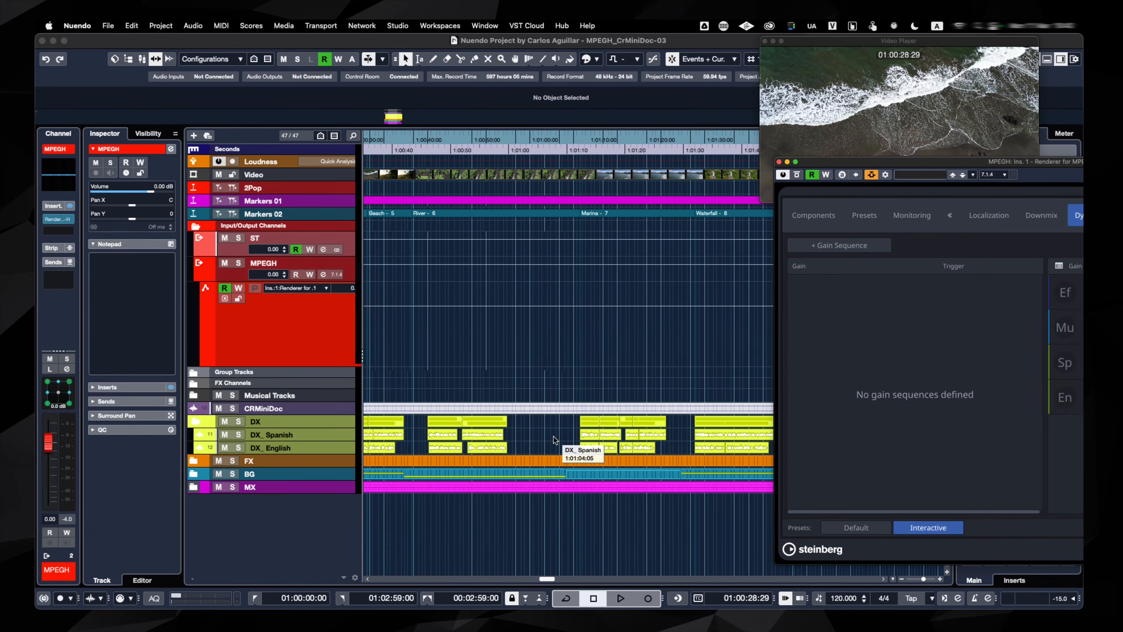
{"action": "scroll", "coordinate": [554, 439], "scroll_direction": "right", "scroll_amount": 5}
{"action": "scroll", "coordinate": [597, 452], "scroll_direction": "right", "scroll_amount": 4}
{"action": "scroll", "coordinate": [597, 451], "scroll_direction": "right", "scroll_amount": 6}
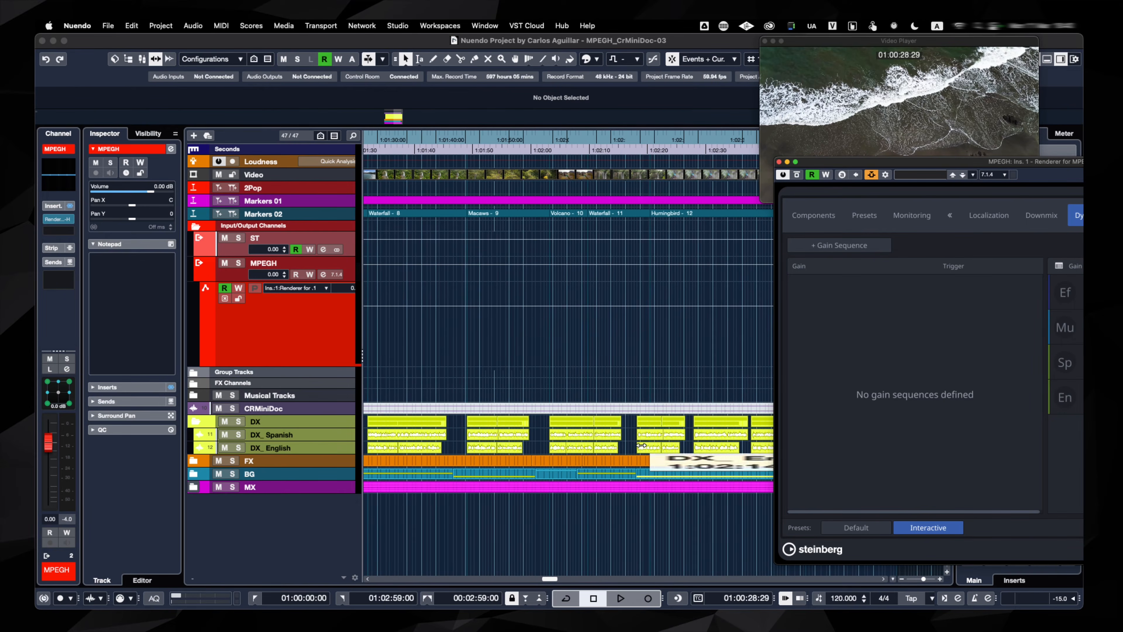
{"action": "scroll", "coordinate": [628, 448], "scroll_direction": "left", "scroll_amount": 12}
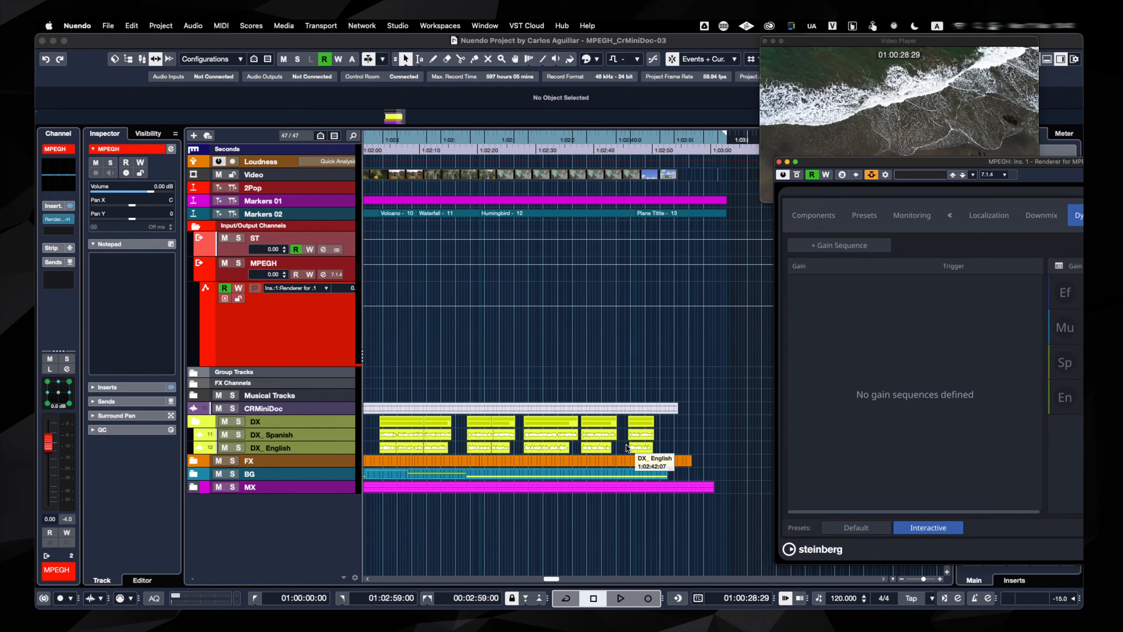
{"action": "scroll", "coordinate": [627, 448], "scroll_direction": "left", "scroll_amount": 1}
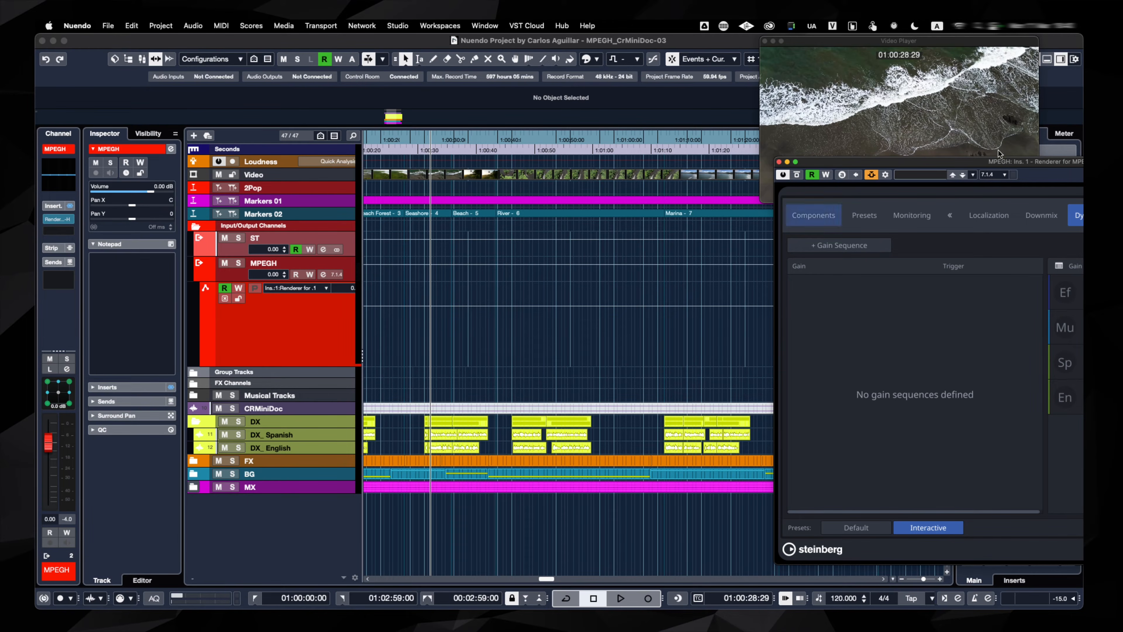
Add a gain sequence with English as the trigger and Music as its target.
{"action": "left_click_drag", "start_coordinate": [1005, 162], "coordinate": [552, 137]}
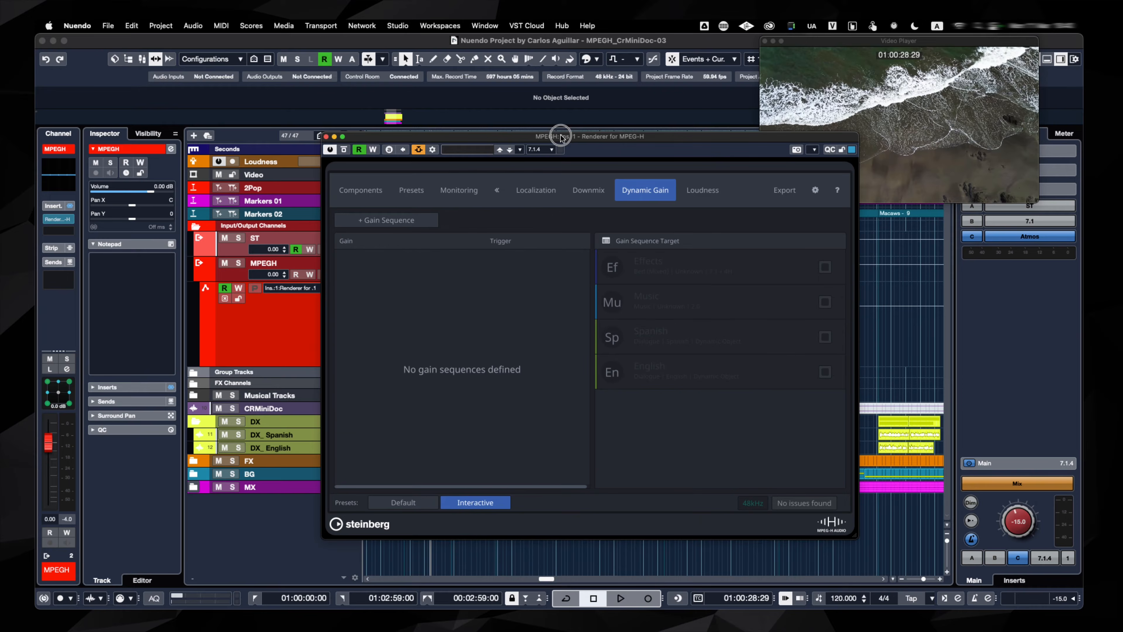
{"action": "left_click", "coordinate": [412, 219]}
{"action": "left_click", "coordinate": [484, 265]}
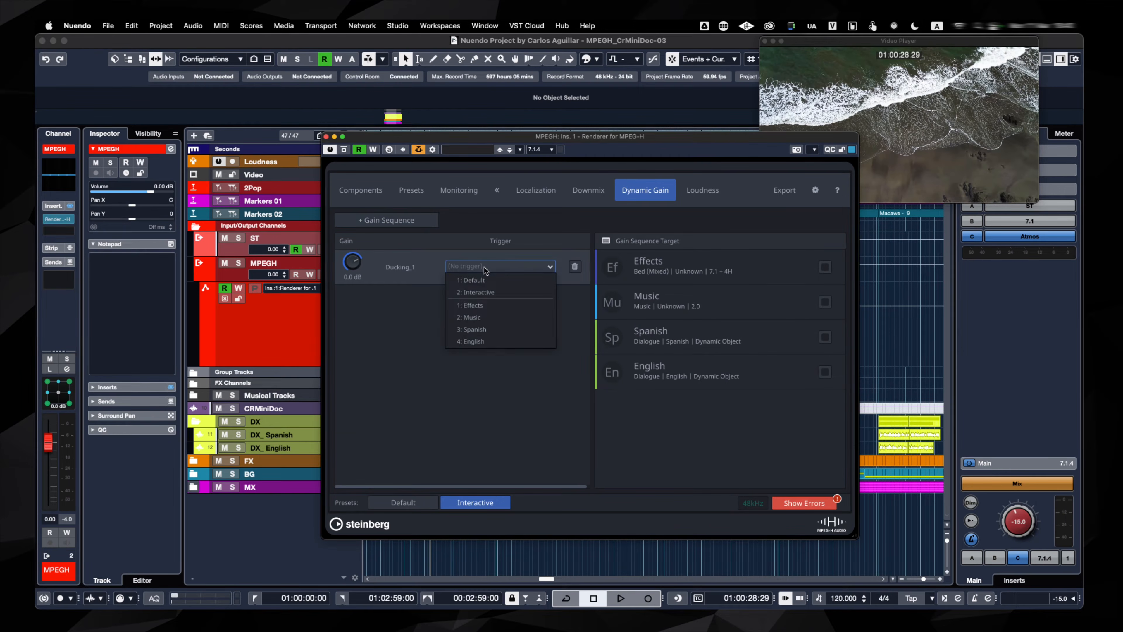
{"action": "left_click", "coordinate": [491, 339]}
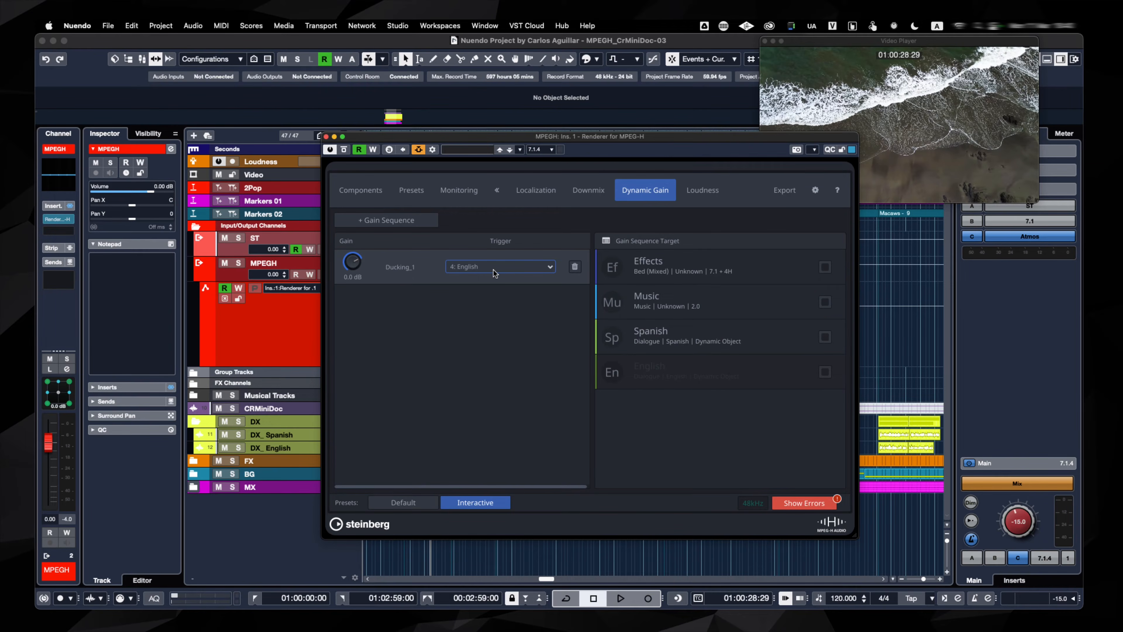
{"action": "left_click", "coordinate": [825, 303]}
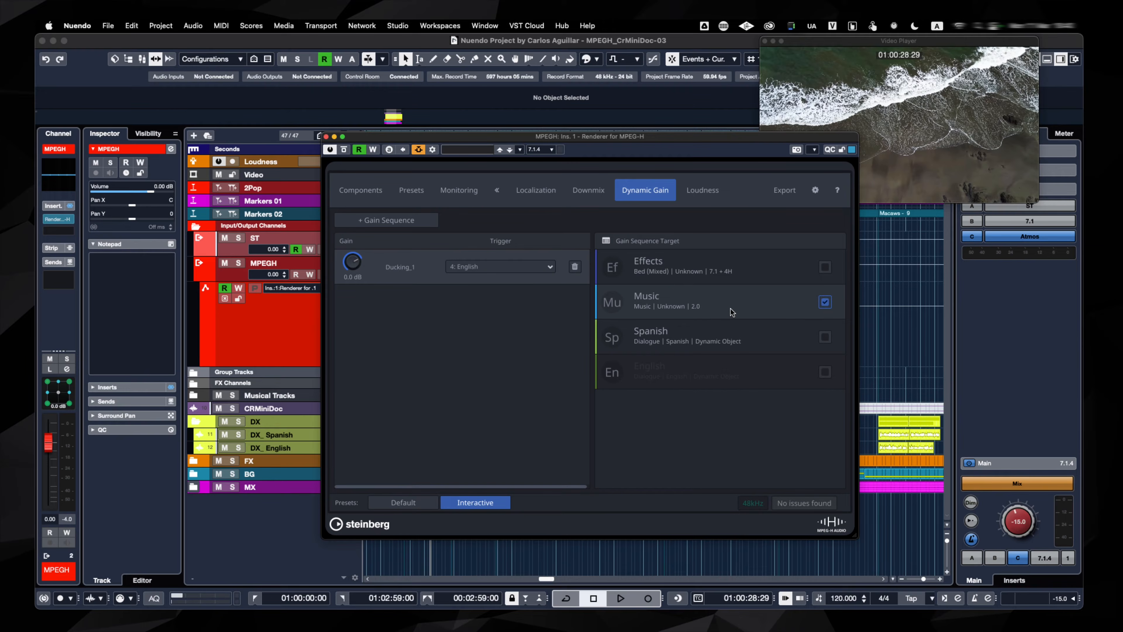
Start playback and lower the gain of the English-triggered sequence to -31.9 dB.
{"action": "left_click_drag", "start_coordinate": [611, 141], "coordinate": [727, 168]}
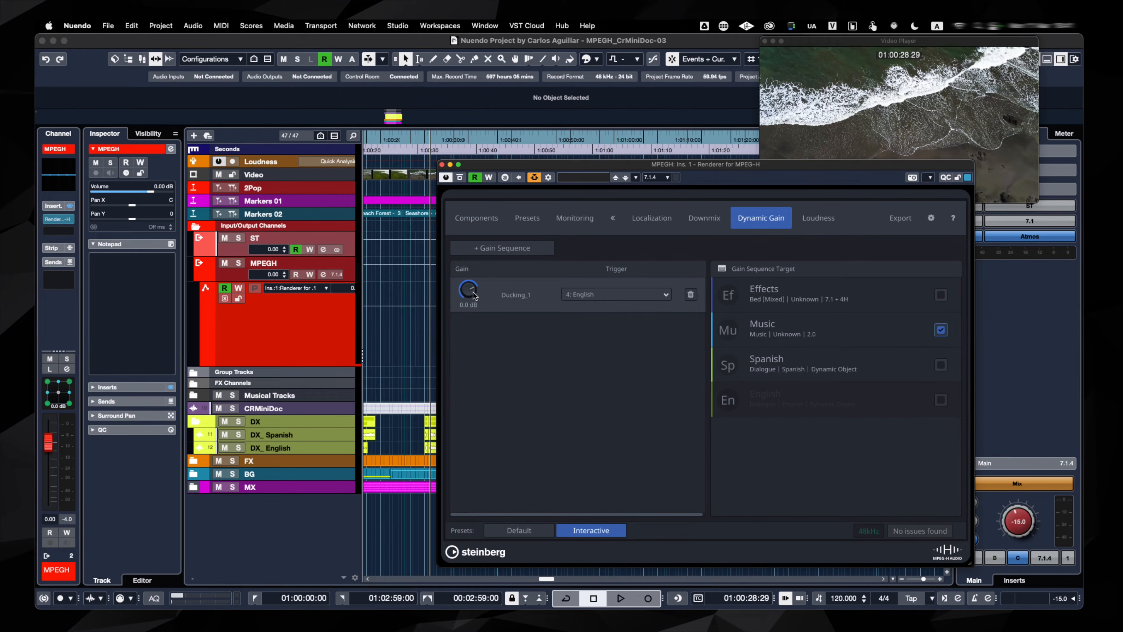
{"action": "key", "text": "space"}
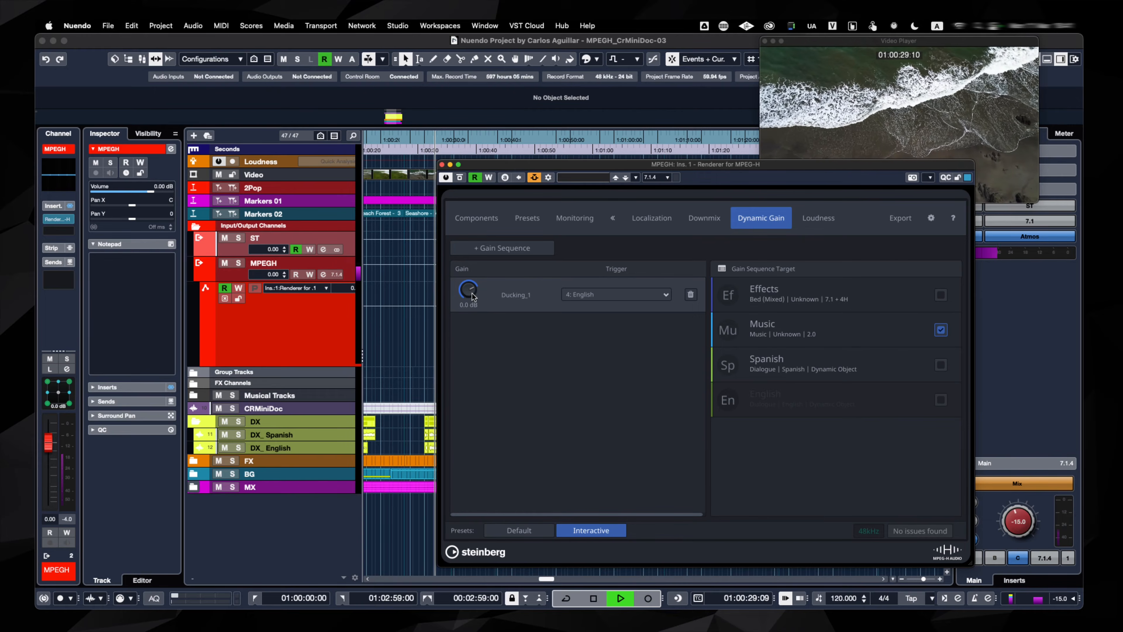
{"action": "left_click_drag", "start_coordinate": [472, 293], "coordinate": [469, 411]}
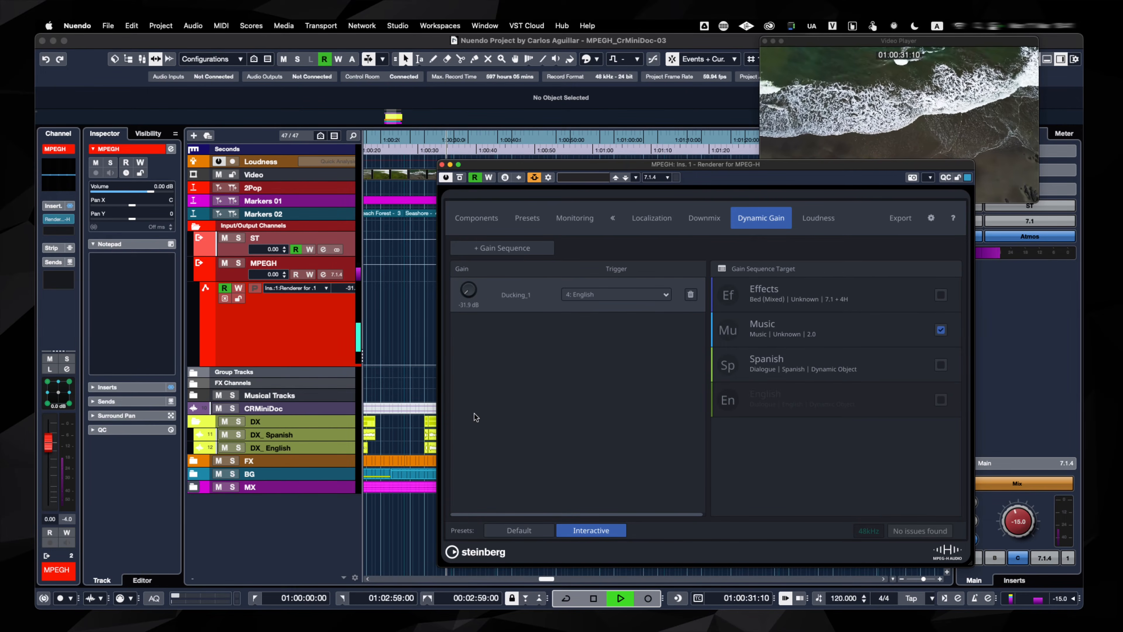
Monitor the mix while switching the Language group to Spanish and back to English, and stop playback.
{"action": "left_click", "coordinate": [526, 223]}
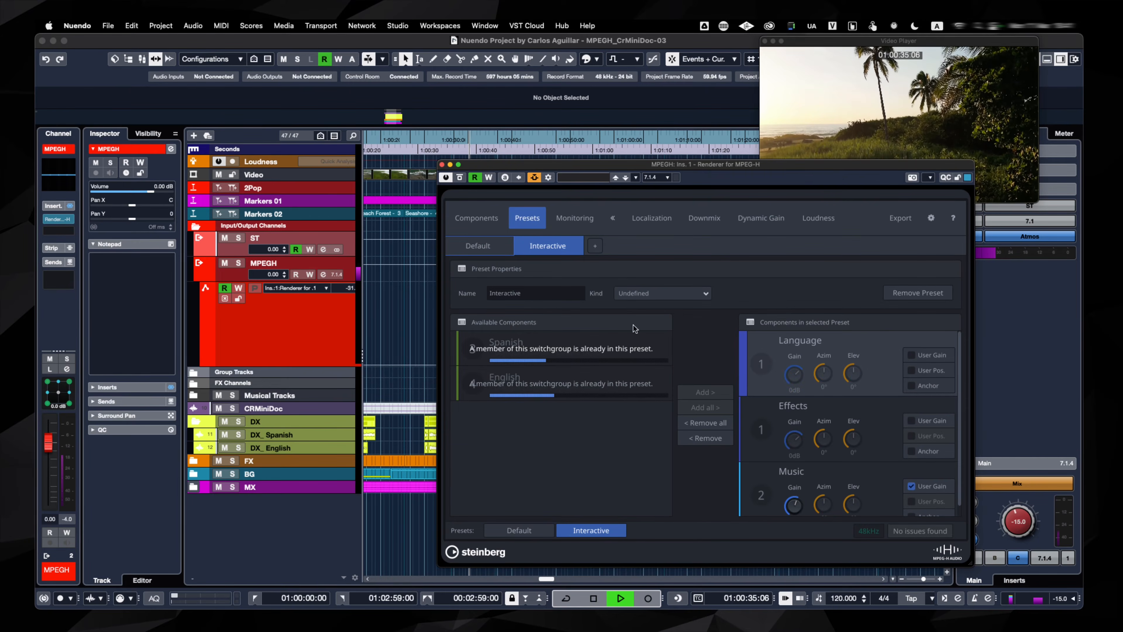
{"action": "left_click", "coordinate": [580, 217]}
{"action": "left_click", "coordinate": [526, 358]}
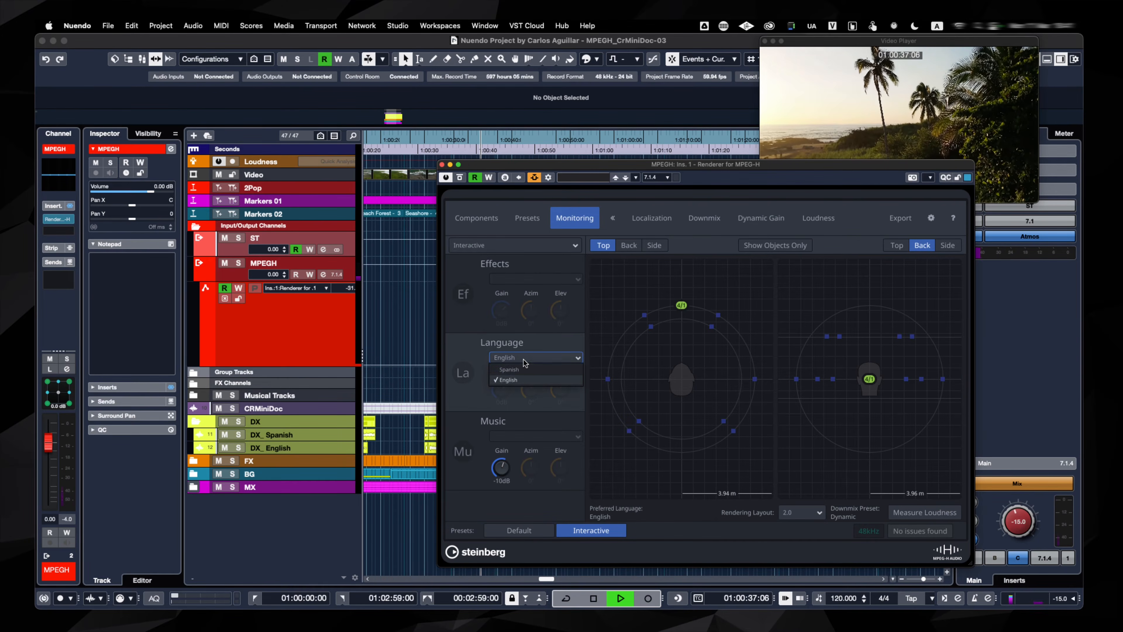
{"action": "left_click", "coordinate": [523, 370]}
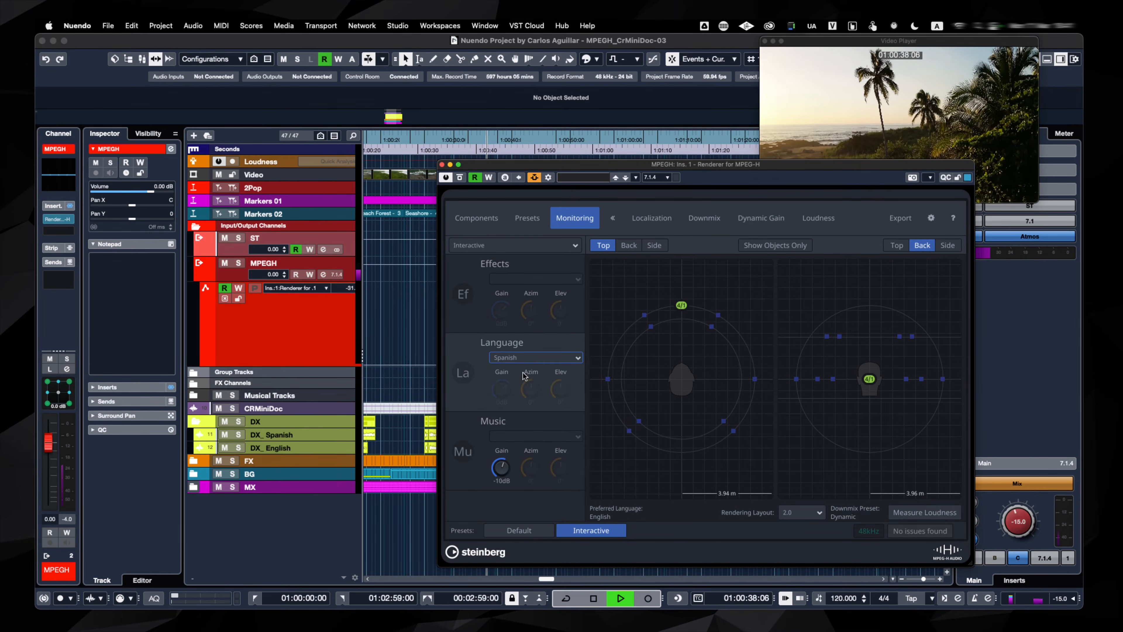
{"action": "left_click", "coordinate": [537, 358]}
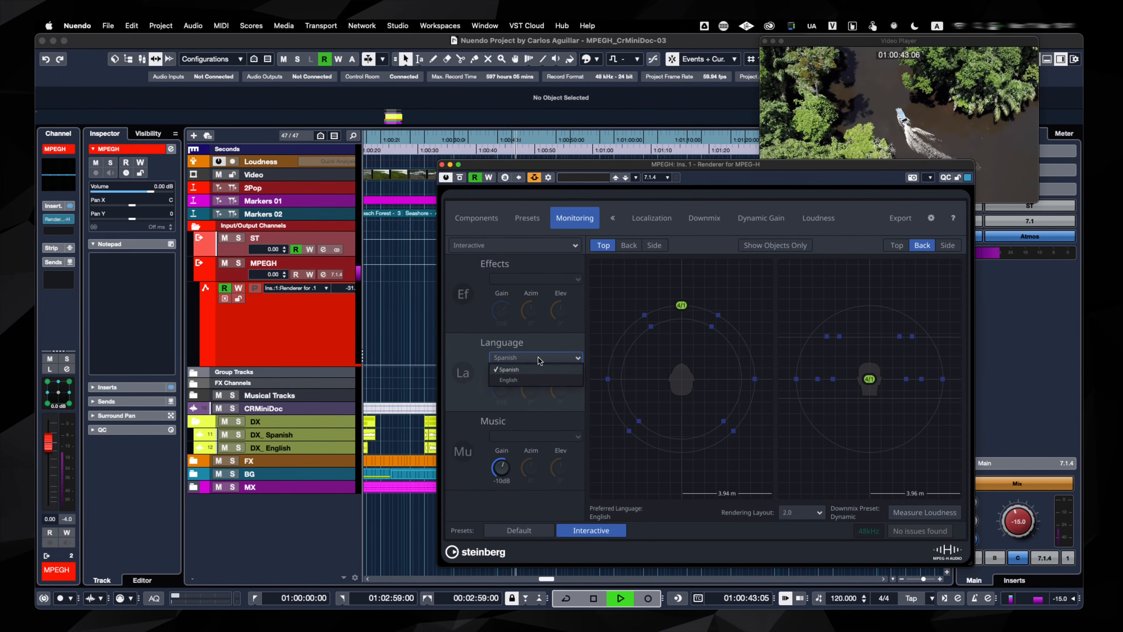
{"action": "left_click", "coordinate": [524, 381]}
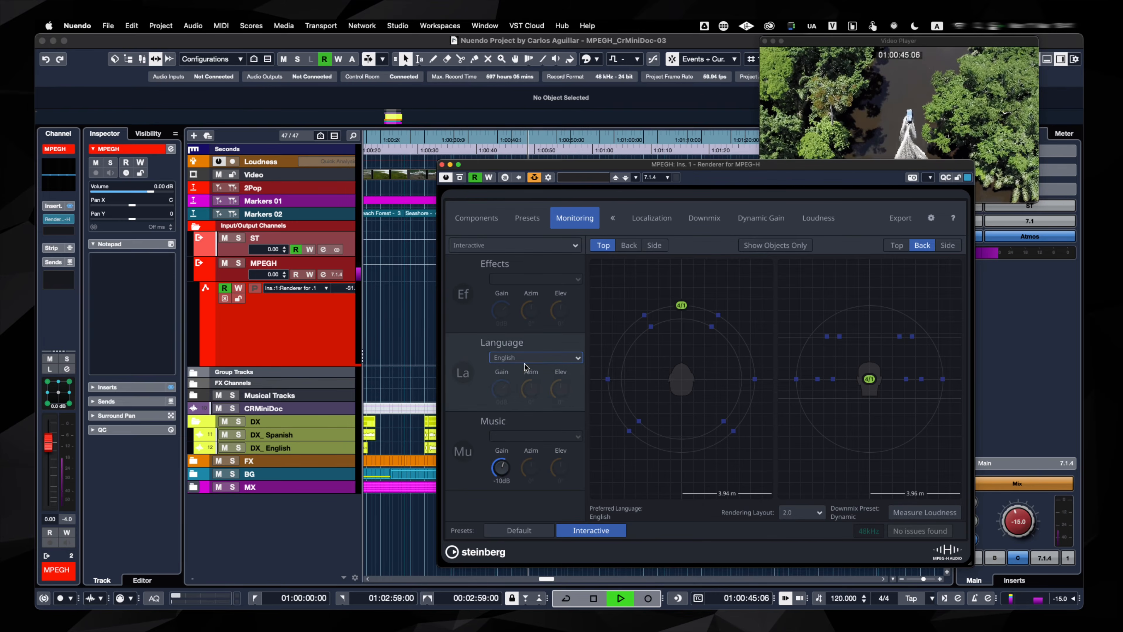
{"action": "key", "text": "space"}
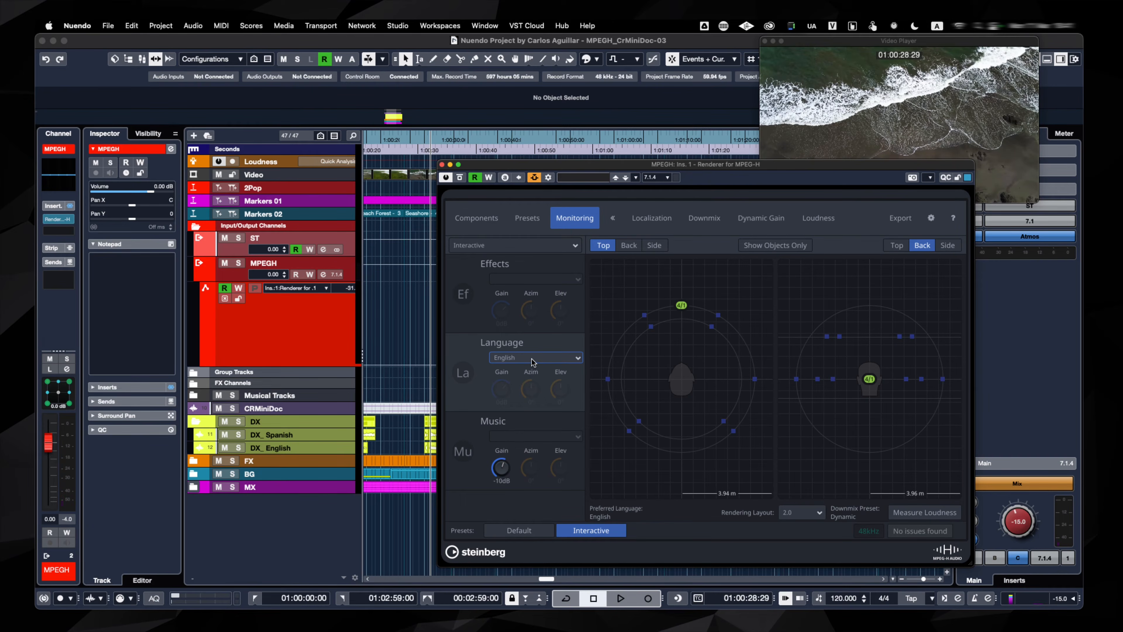
Reset the gain of the English-triggered sequence to 0.0 dB.
{"action": "left_click", "coordinate": [761, 217]}
{"action": "mouse_move", "coordinate": [760, 167]}
{"action": "left_mouse_down"}
{"action": "mouse_move", "coordinate": [717, 161]}
{"action": "mouse_move", "coordinate": [749, 159]}
{"action": "left_mouse_up"}
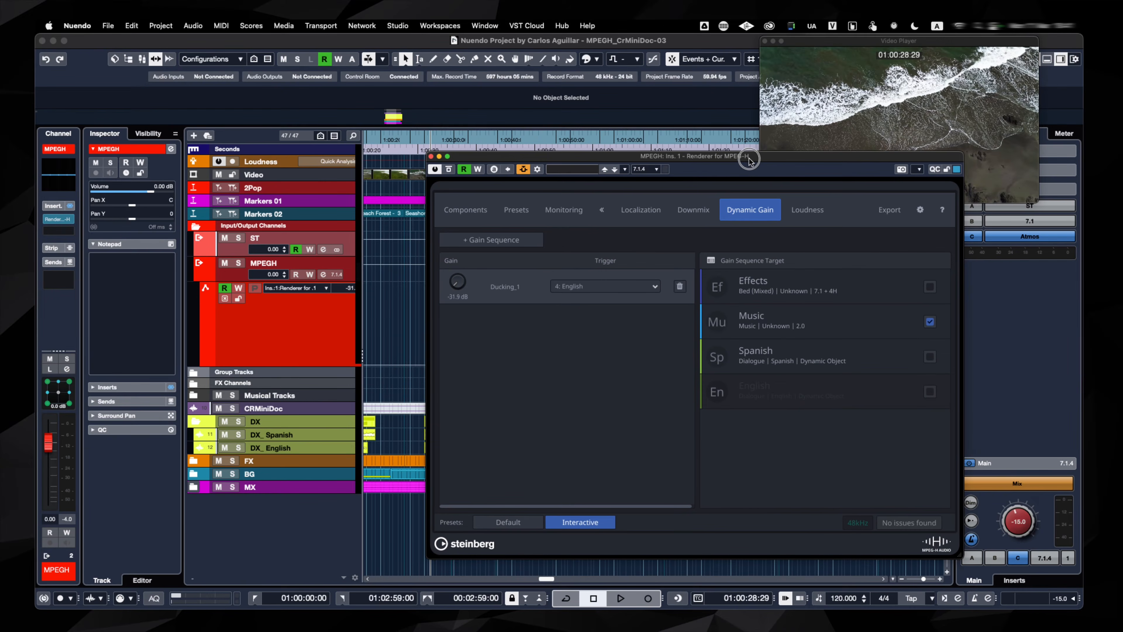
{"action": "double_click", "coordinate": [458, 284]}
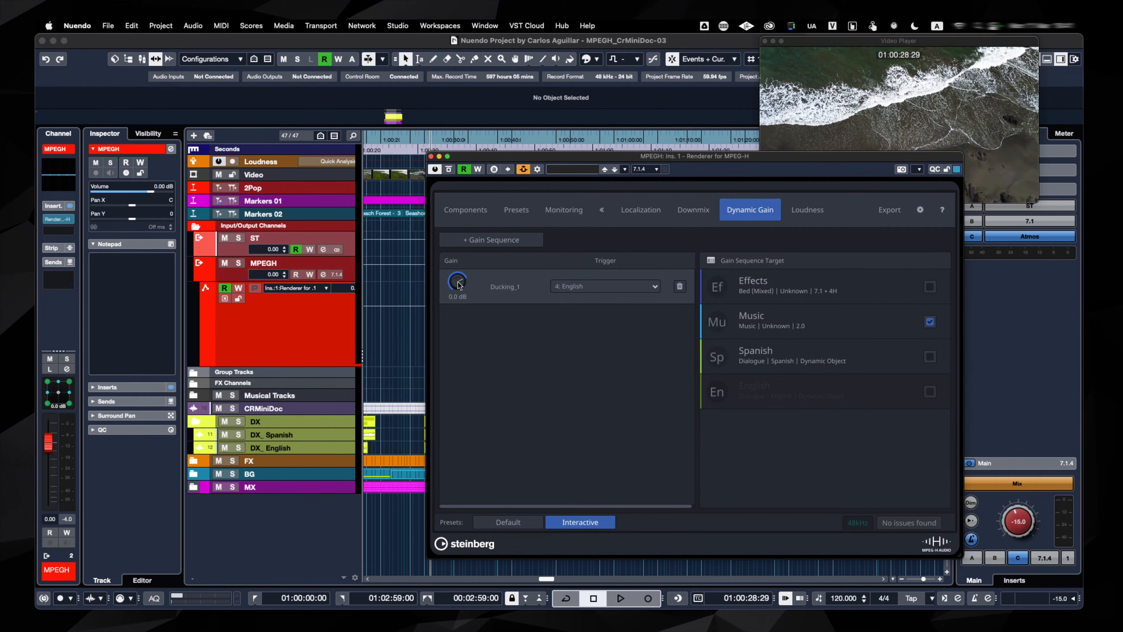
Enable automation writing for the renderer and record a ducking gain dip under the dialogue clips near 01:00:30 during playback.
{"action": "left_click_drag", "start_coordinate": [499, 158], "coordinate": [595, 163]}
{"action": "scroll", "coordinate": [446, 348], "scroll_direction": "right", "scroll_amount": 3}
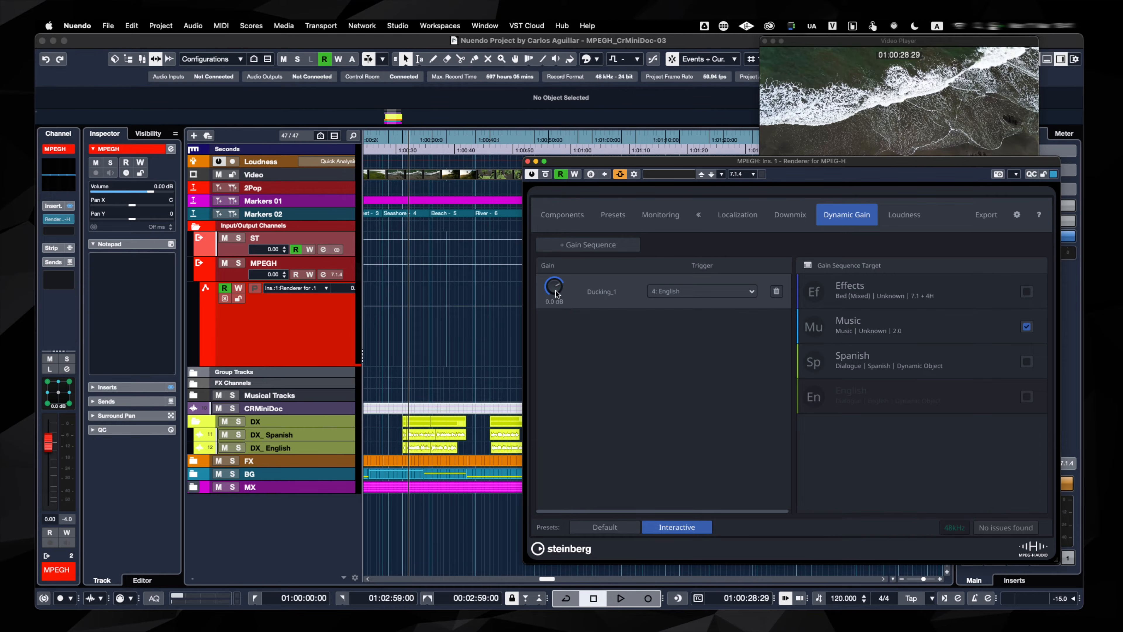
{"action": "left_click", "coordinate": [576, 174]}
{"action": "key", "text": "space"}
{"action": "left_click", "coordinate": [424, 438]}
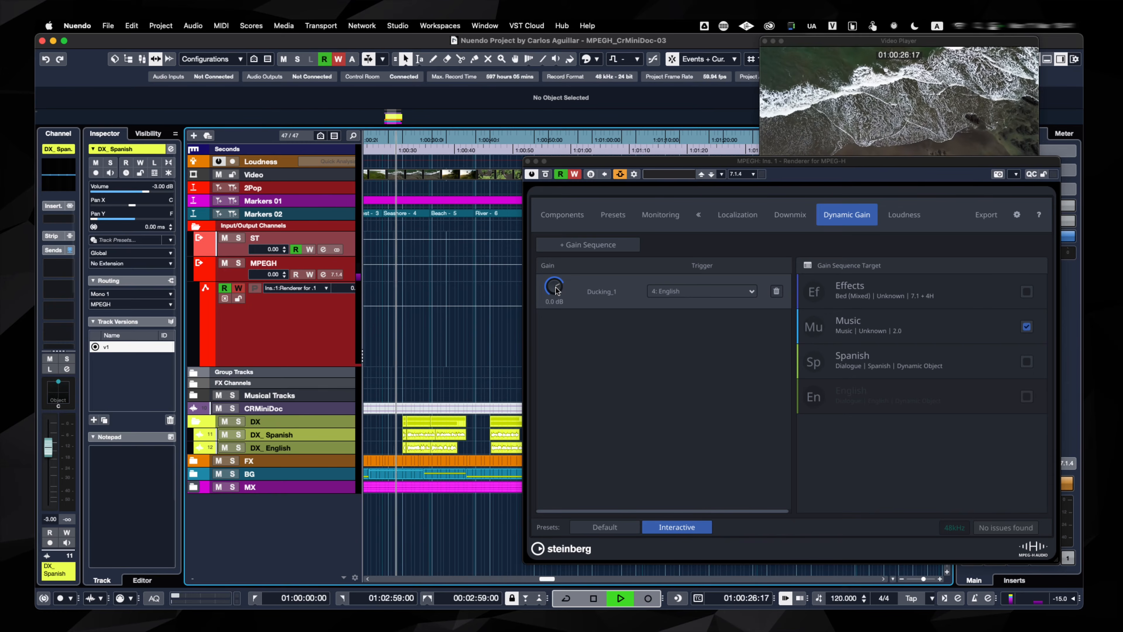
{"action": "mouse_move", "coordinate": [557, 290]}
{"action": "left_mouse_down"}
{"action": "mouse_move", "coordinate": [553, 322]}
{"action": "mouse_move", "coordinate": [552, 305]}
{"action": "left_mouse_up"}
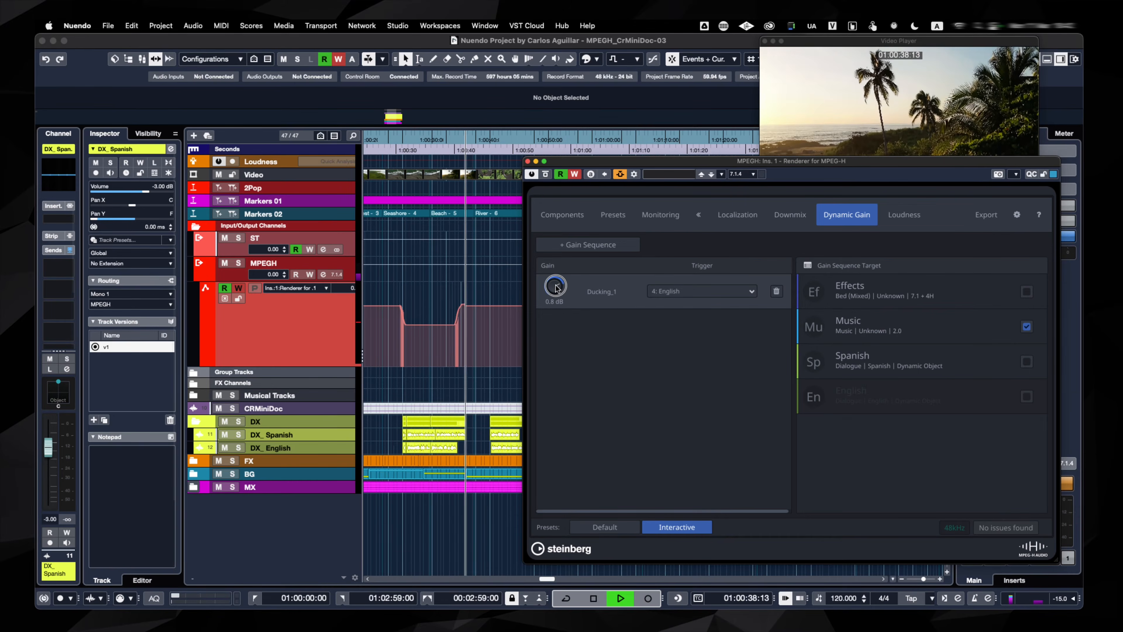
{"action": "key", "text": "space"}
Inspect the written ducking automation up close with the project cursor at the start of the ducked dialogue clips.
{"action": "scroll", "coordinate": [417, 332], "scroll_direction": "up", "scroll_amount": 2}
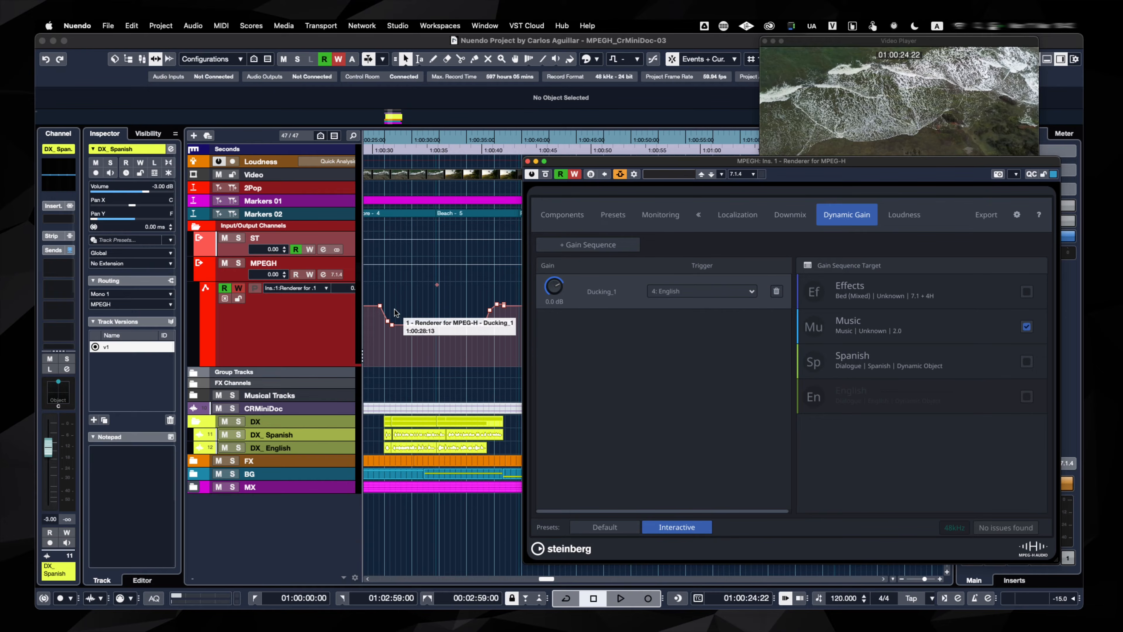
{"action": "left_click", "coordinate": [384, 384]}
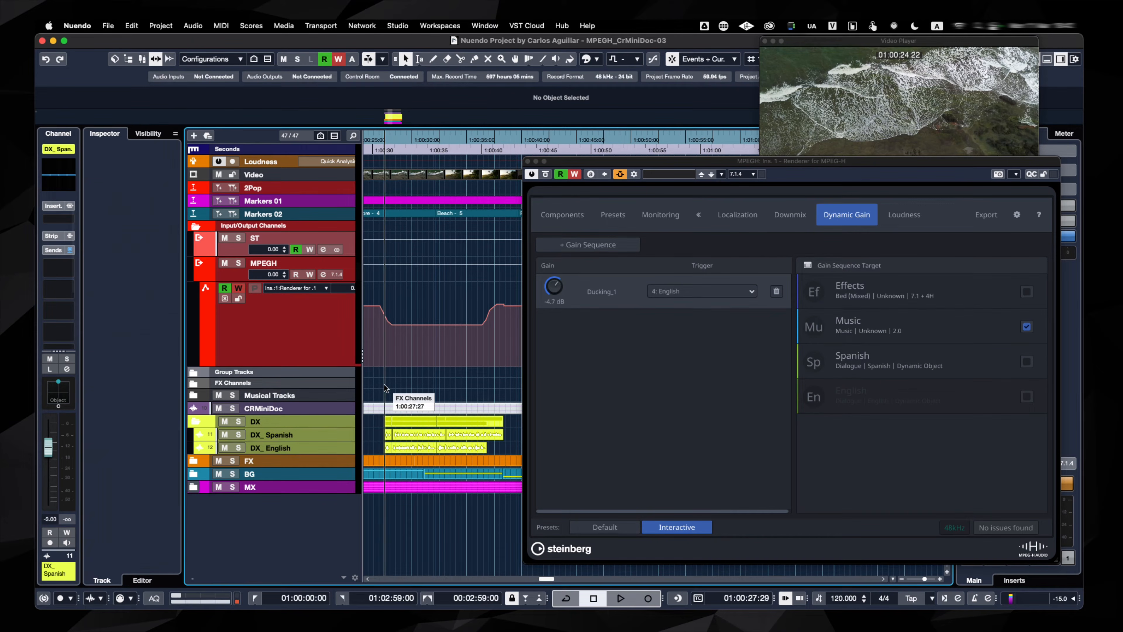
Add a second gain sequence triggered by the Spanish component and assign Music as its target.
{"action": "left_click", "coordinate": [477, 378]}
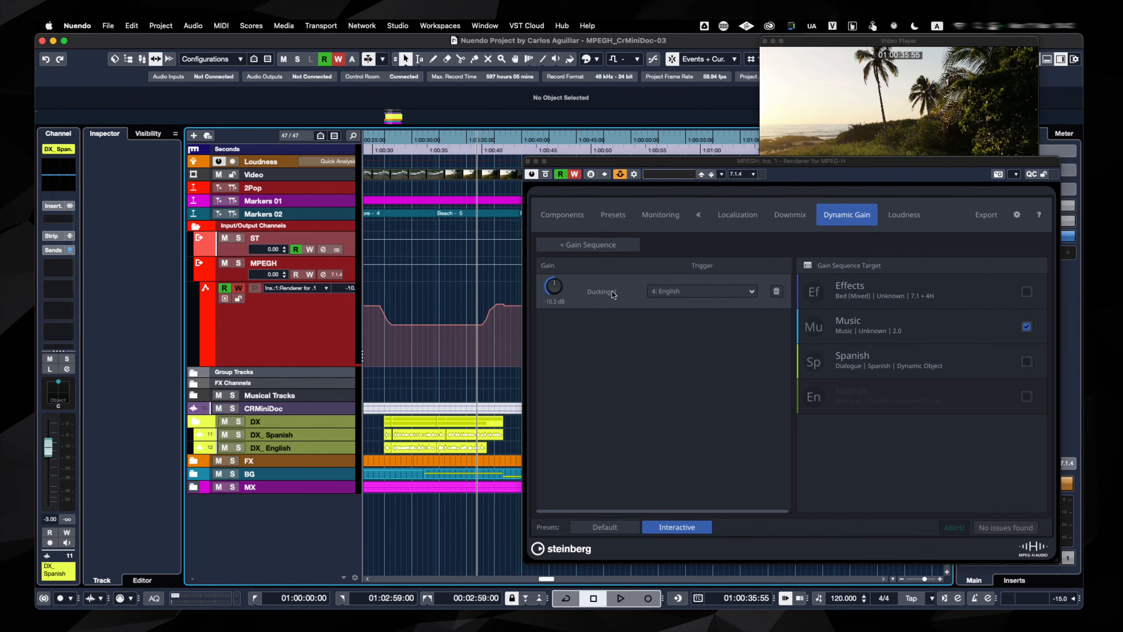
{"action": "left_click", "coordinate": [589, 245]}
{"action": "left_click", "coordinate": [691, 326]}
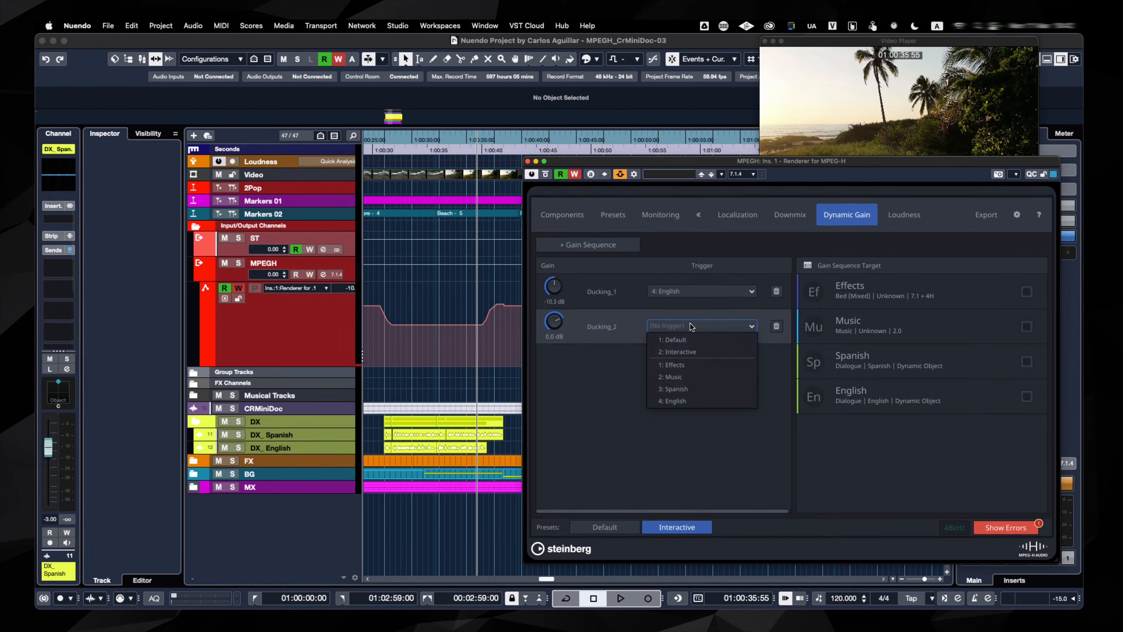
{"action": "left_click", "coordinate": [687, 389]}
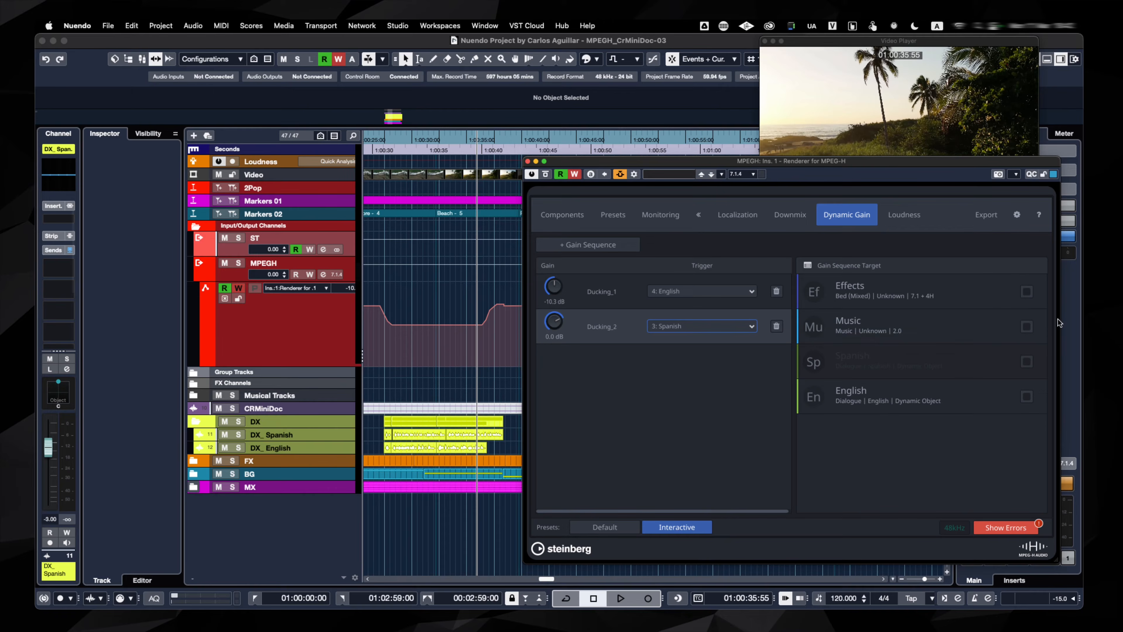
{"action": "left_click", "coordinate": [1026, 326]}
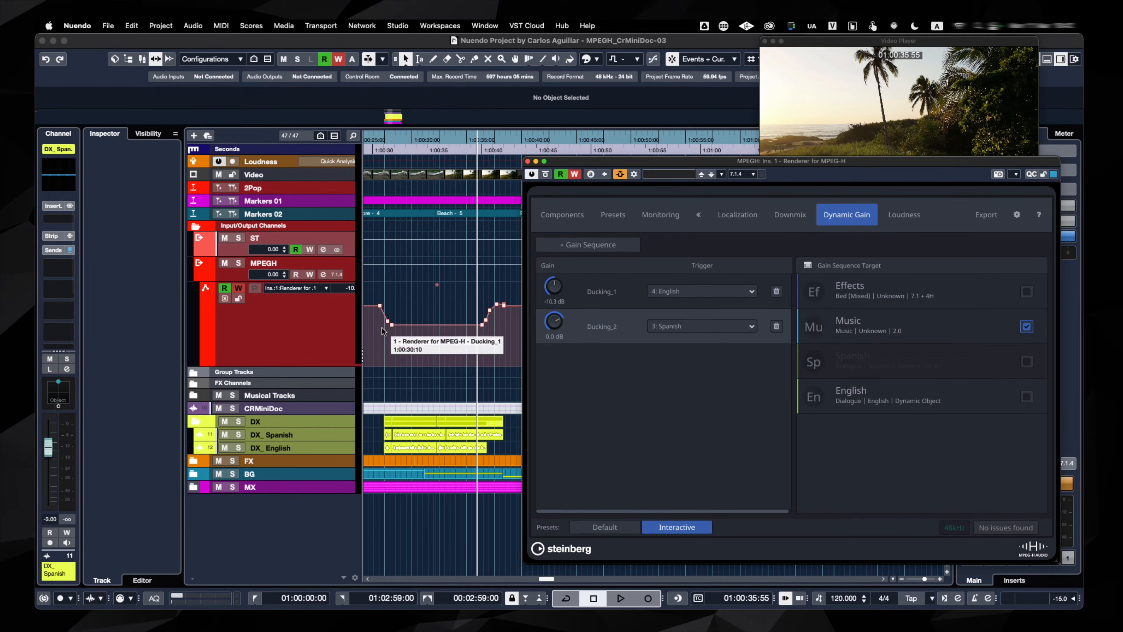
Try to record a ducking gain dip for the Spanish-triggered sequence during playback from 01:00:26:35.
{"action": "left_click", "coordinate": [373, 376]}
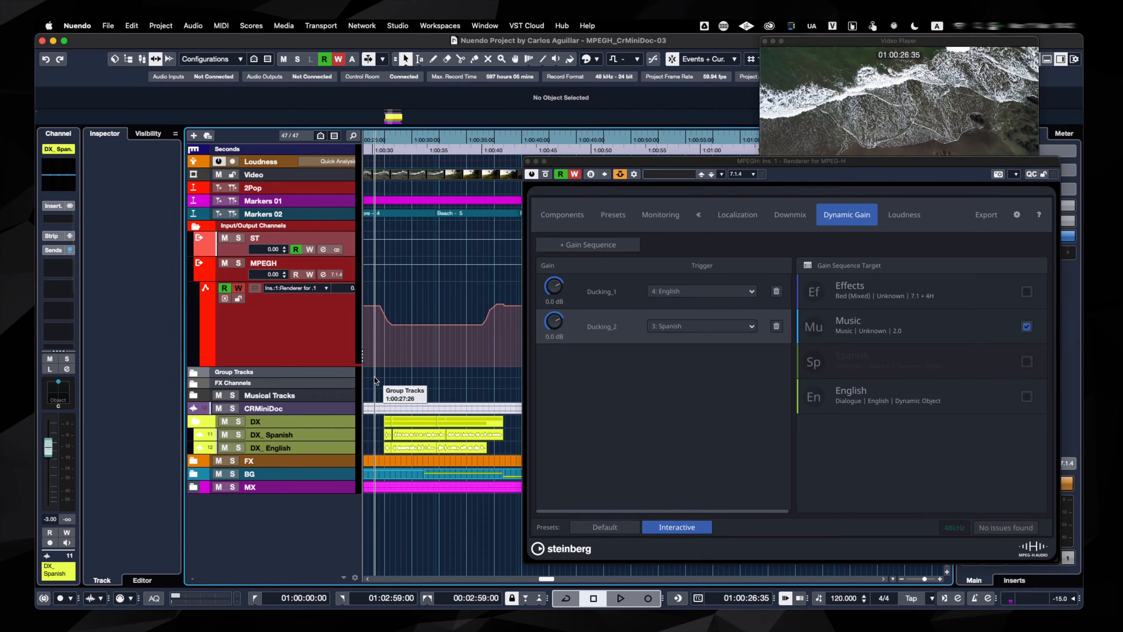
{"action": "key", "text": "space"}
{"action": "left_click_drag", "start_coordinate": [554, 322], "coordinate": [550, 337]}
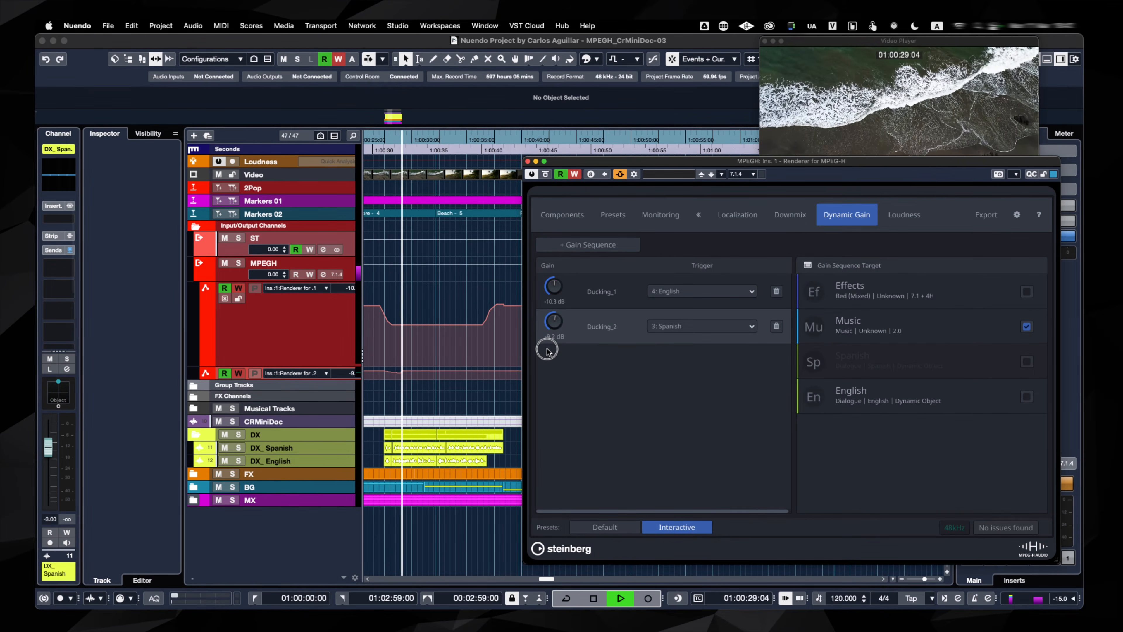
{"action": "key", "text": "space"}
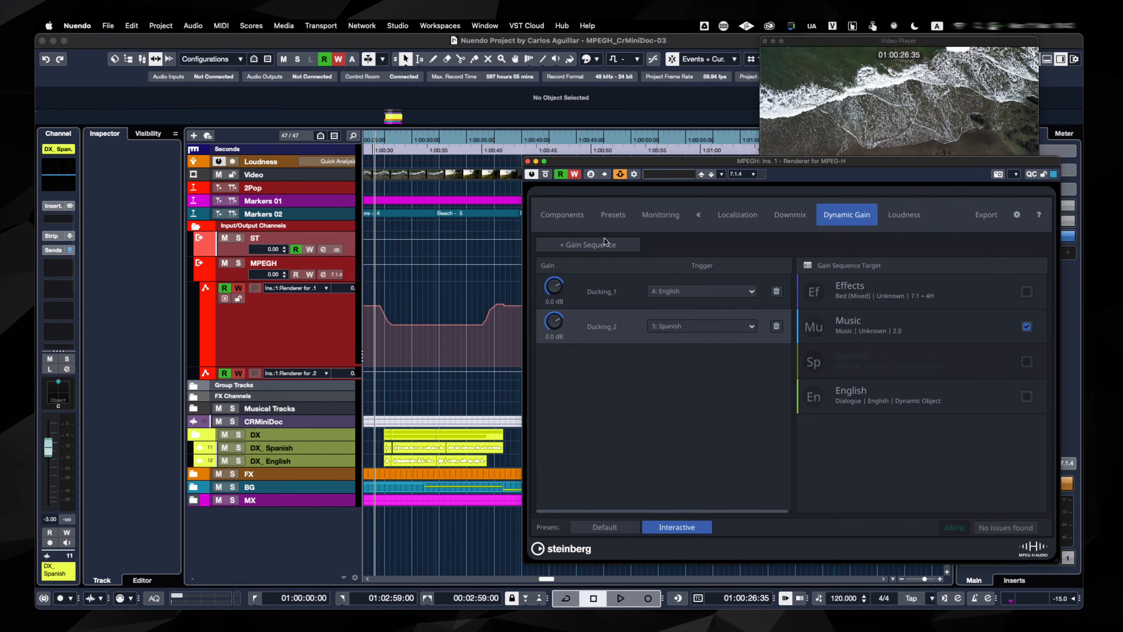
Switch the monitored Language group to Spanish in the Interactive preset.
{"action": "left_click", "coordinate": [610, 216]}
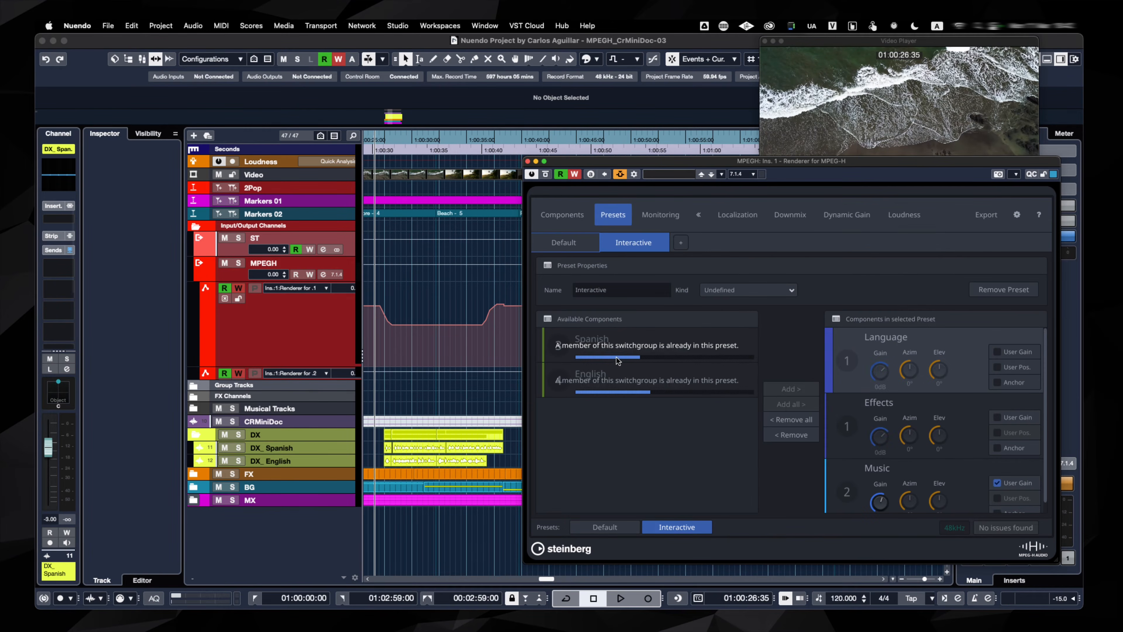
{"action": "left_click", "coordinate": [676, 216]}
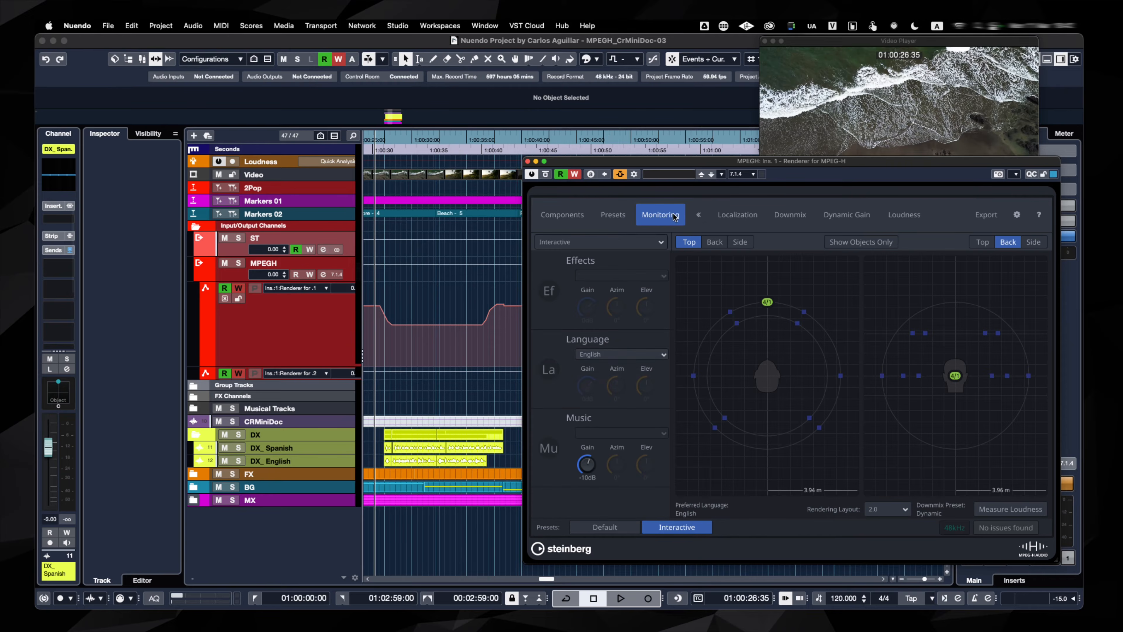
{"action": "left_click", "coordinate": [614, 357]}
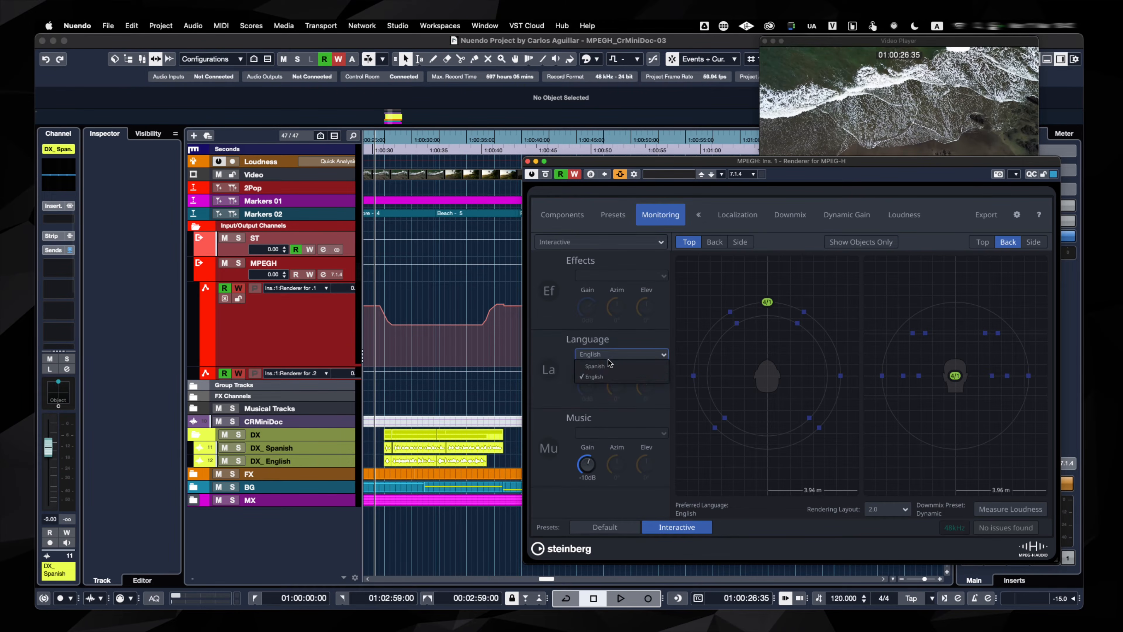
{"action": "left_click", "coordinate": [612, 369]}
Record a ducking gain dip for the Spanish-triggered sequence under the dialogue clips during playback from 01:00:26:35, and stop playback.
{"action": "left_click", "coordinate": [857, 219]}
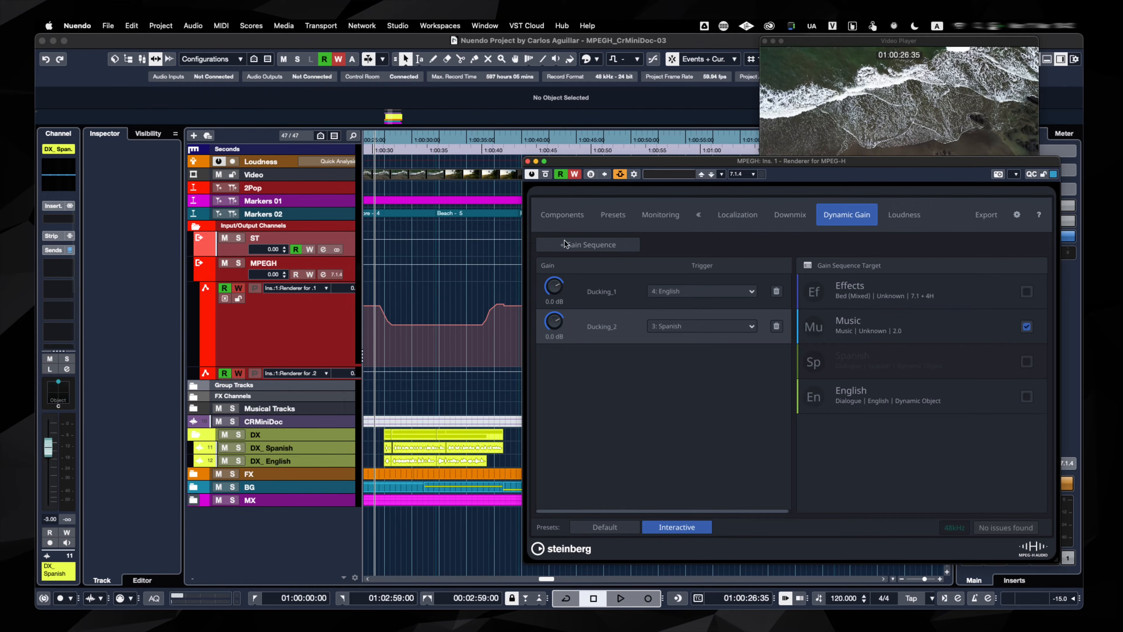
{"action": "key", "text": "space"}
{"action": "left_click", "coordinate": [548, 347]}
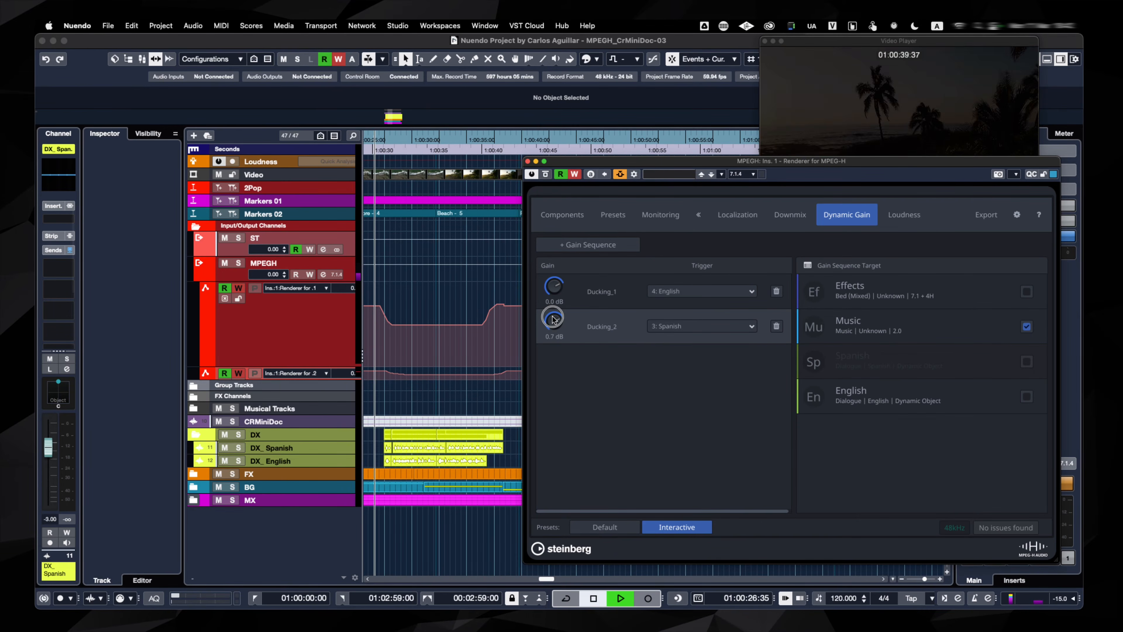
{"action": "key", "text": "space"}
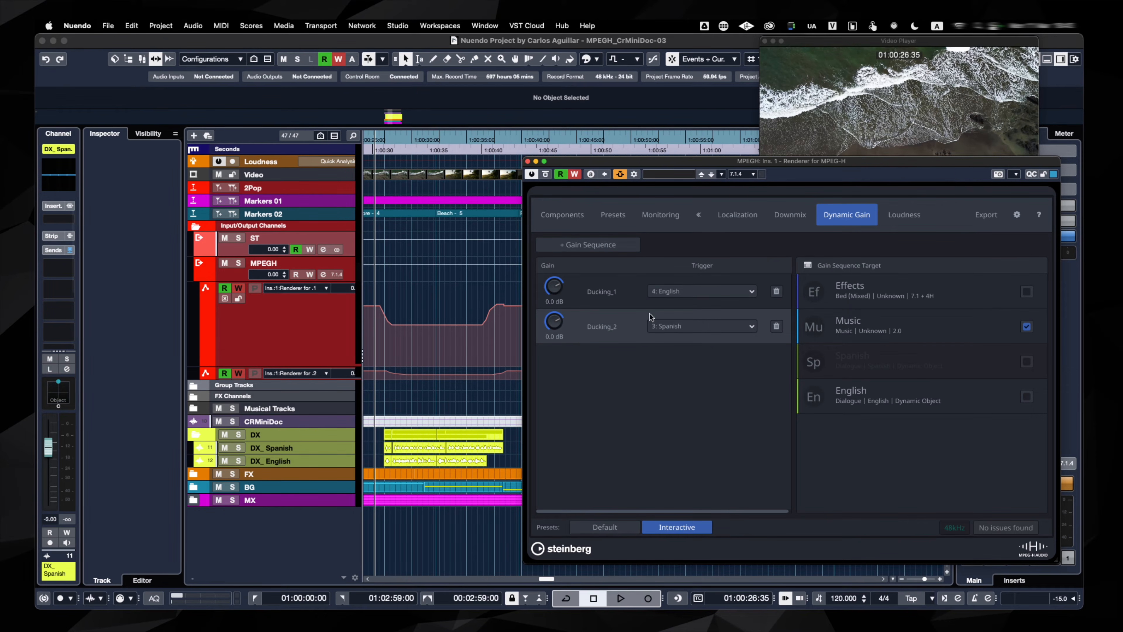
Examine the dialogue clips further along the timeline, past 01:01:00, beside the renderer window.
{"action": "left_click_drag", "start_coordinate": [673, 163], "coordinate": [616, 178]}
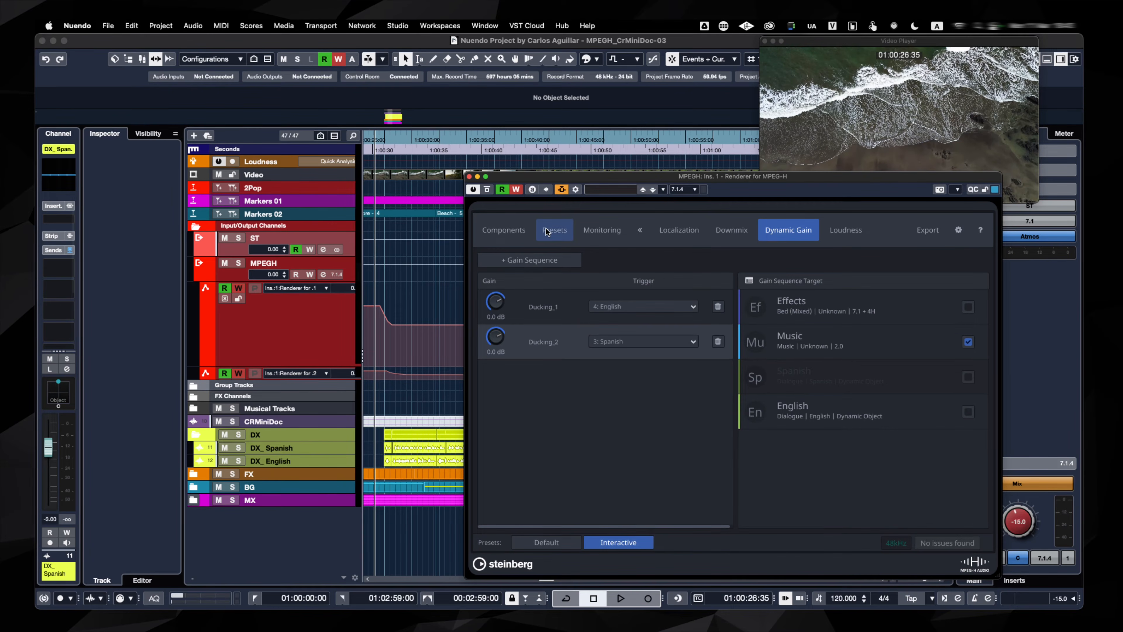
{"action": "left_click_drag", "start_coordinate": [530, 177], "coordinate": [612, 173]}
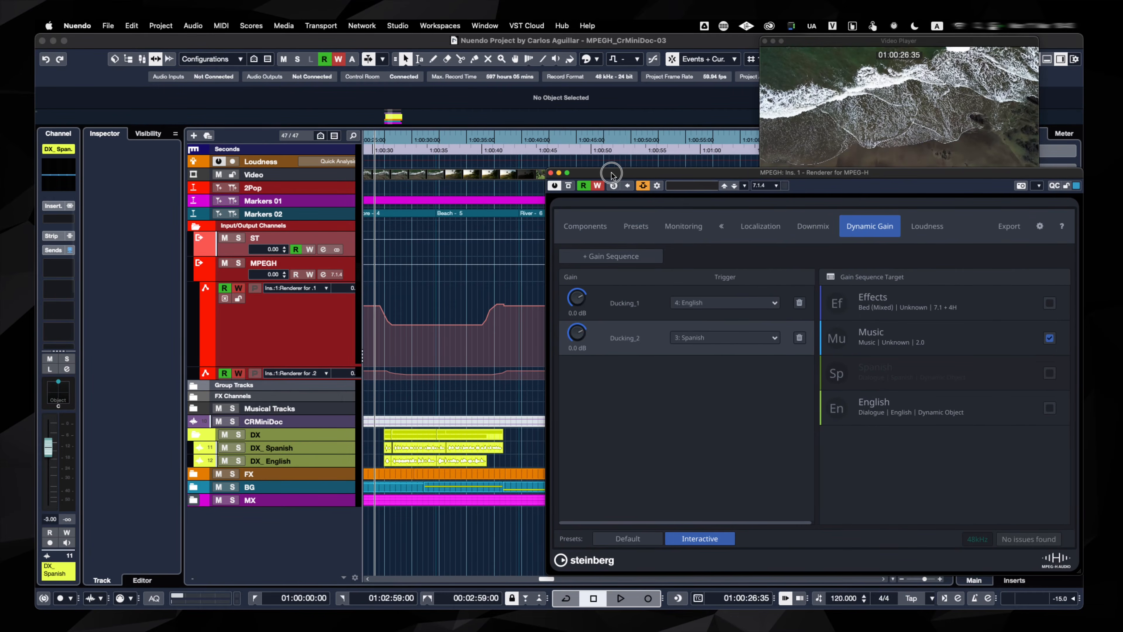
{"action": "scroll", "coordinate": [440, 375], "scroll_direction": "down", "scroll_amount": 3}
{"action": "scroll", "coordinate": [440, 374], "scroll_direction": "right", "scroll_amount": 5}
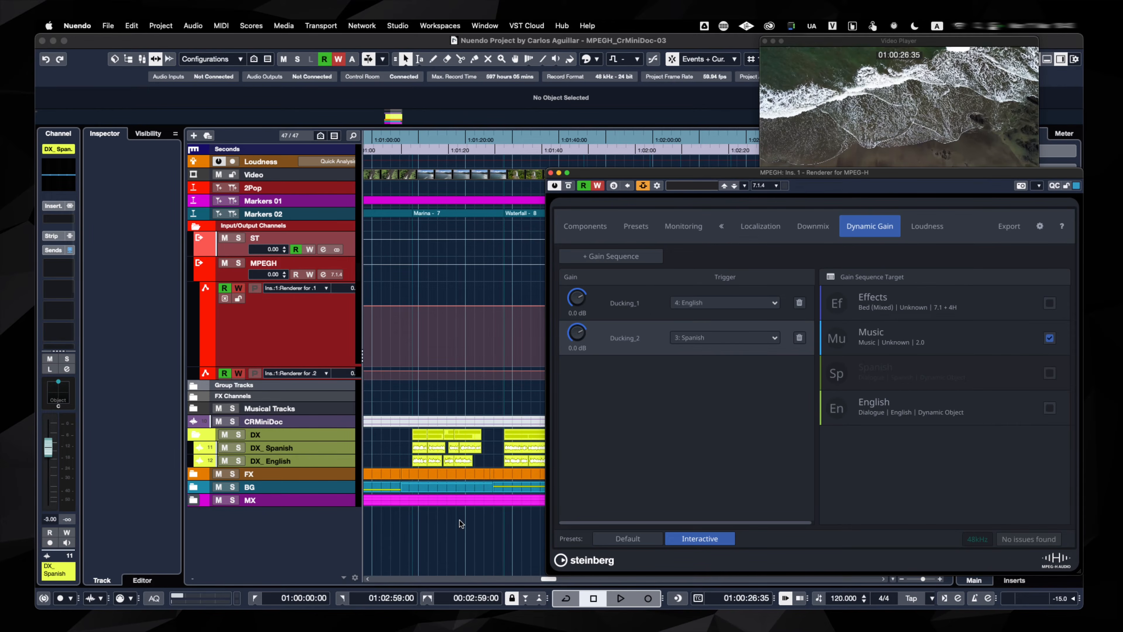
Measure the loudness of all components and presets in the renderer and close the measurement report.
{"action": "left_click_drag", "start_coordinate": [779, 173], "coordinate": [724, 155]}
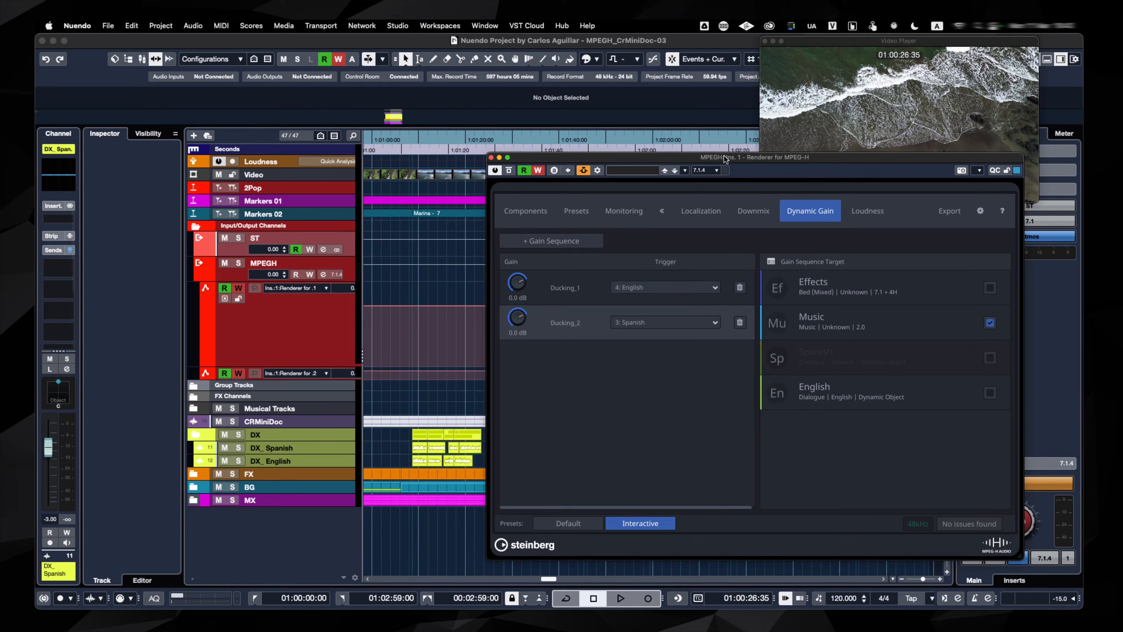
{"action": "left_click_drag", "start_coordinate": [724, 155], "coordinate": [736, 155]}
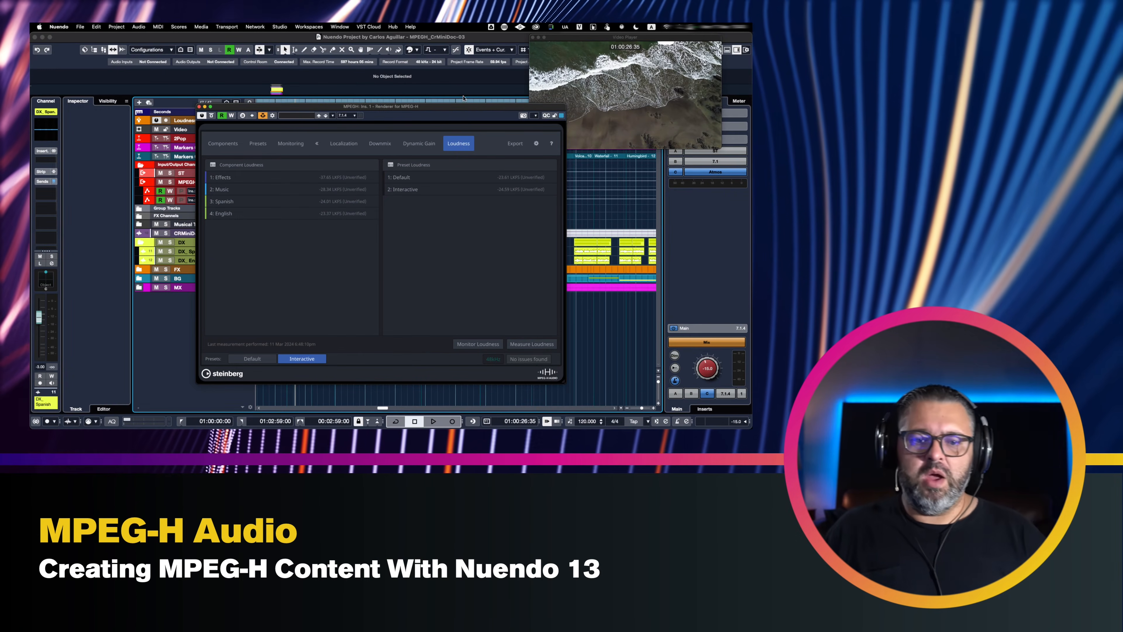
{"action": "mouse_move", "coordinate": [453, 113]}
{"action": "left_mouse_down"}
{"action": "mouse_move", "coordinate": [412, 110]}
{"action": "mouse_move", "coordinate": [471, 113]}
{"action": "left_mouse_up"}
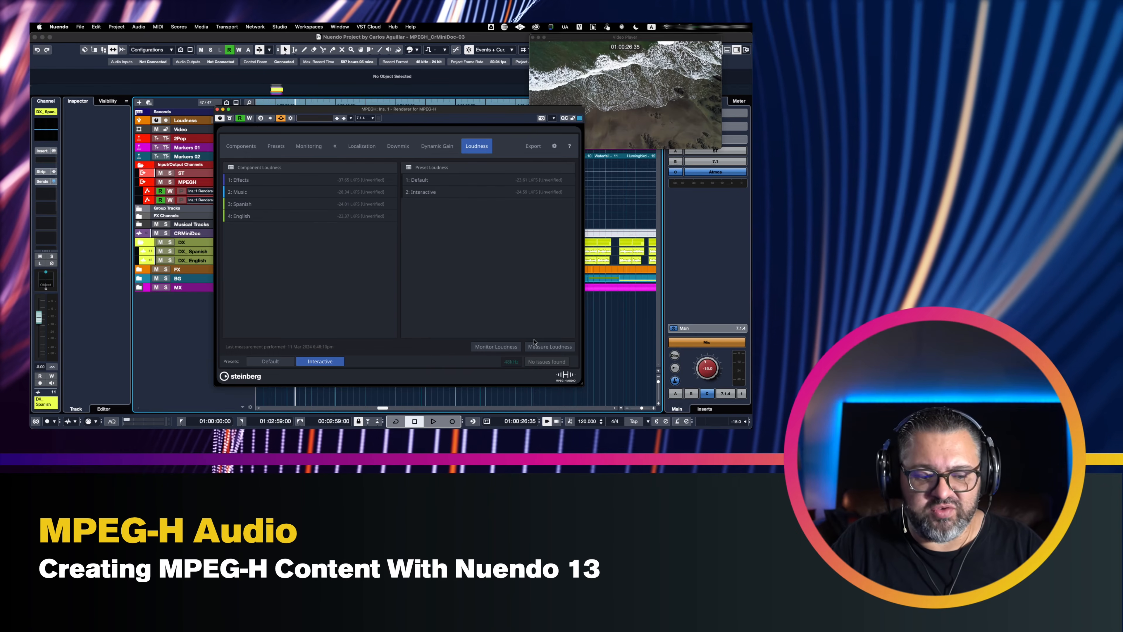
{"action": "left_click", "coordinate": [549, 347]}
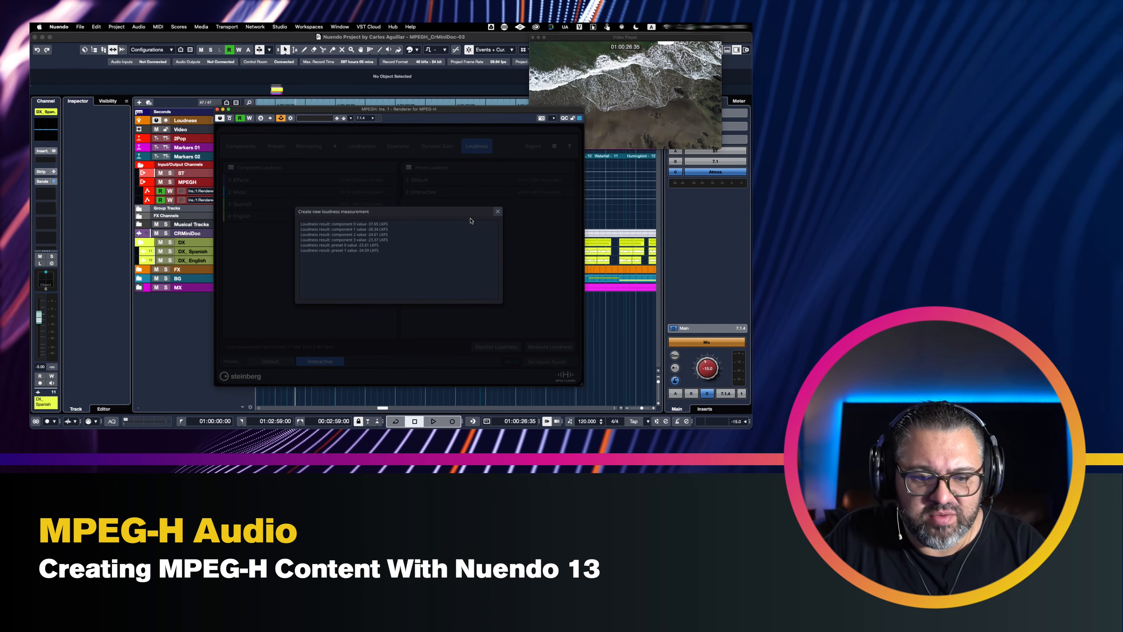
{"action": "left_click", "coordinate": [498, 212]}
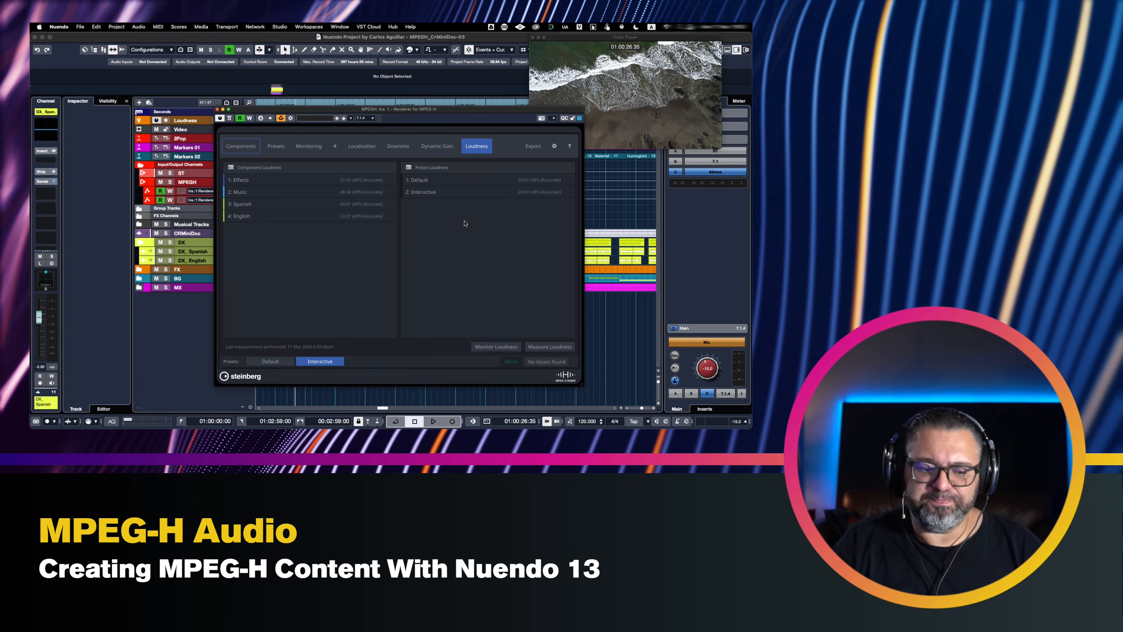
Close the renderer and reach its export settings through the ADM file export in the ADM Authoring window.
{"action": "left_click", "coordinate": [533, 147]}
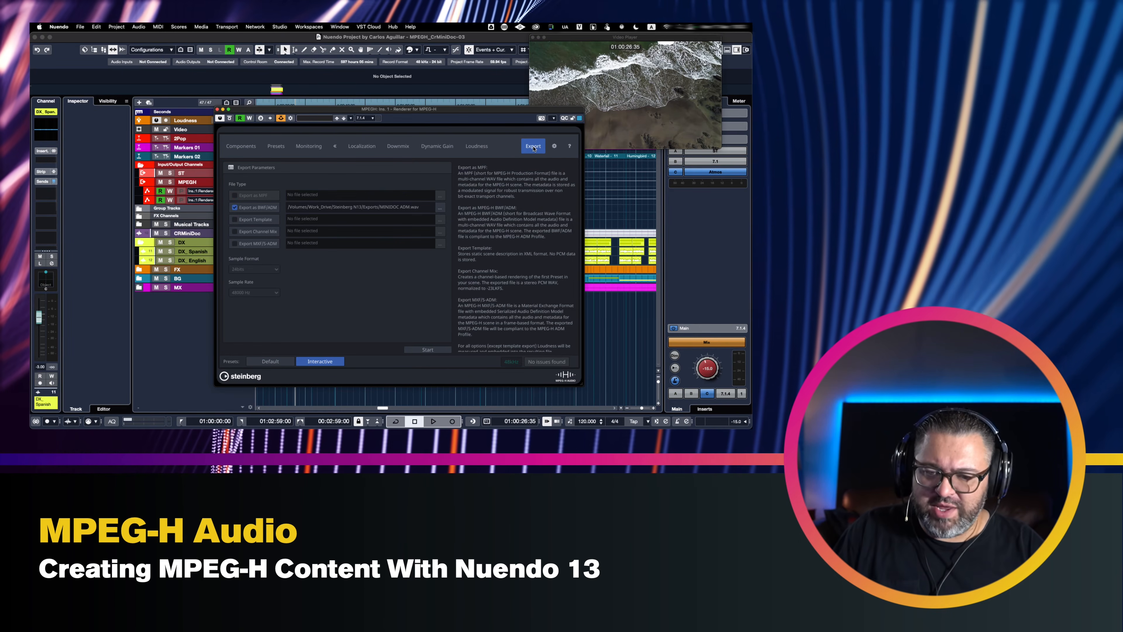
{"action": "left_click", "coordinate": [217, 108]}
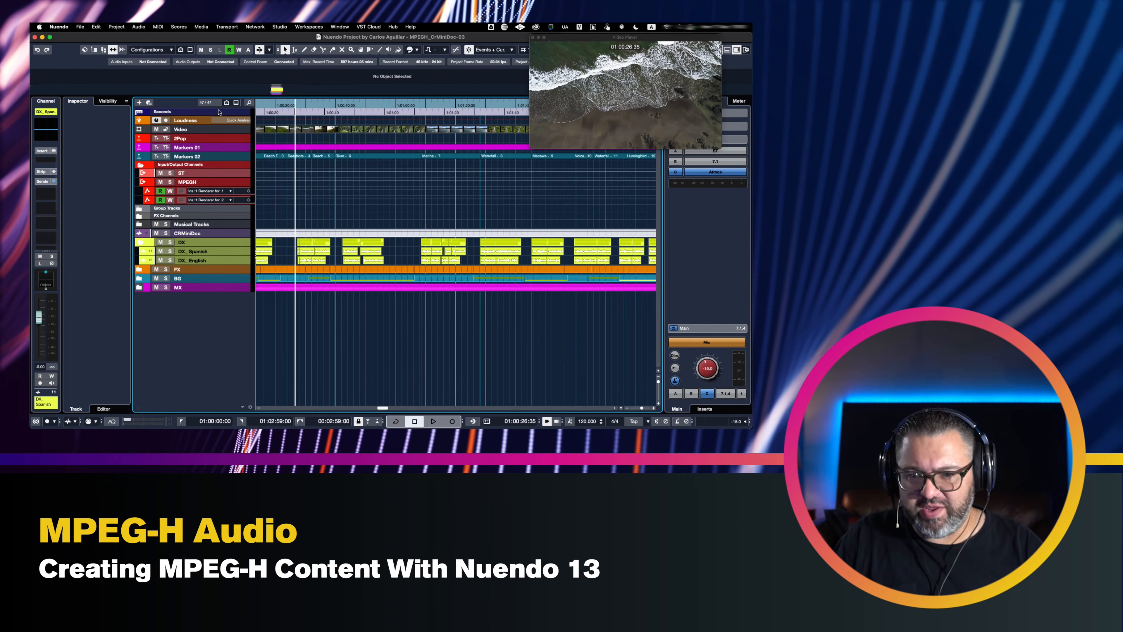
{"action": "left_click_drag", "start_coordinate": [251, 77], "coordinate": [341, 162]}
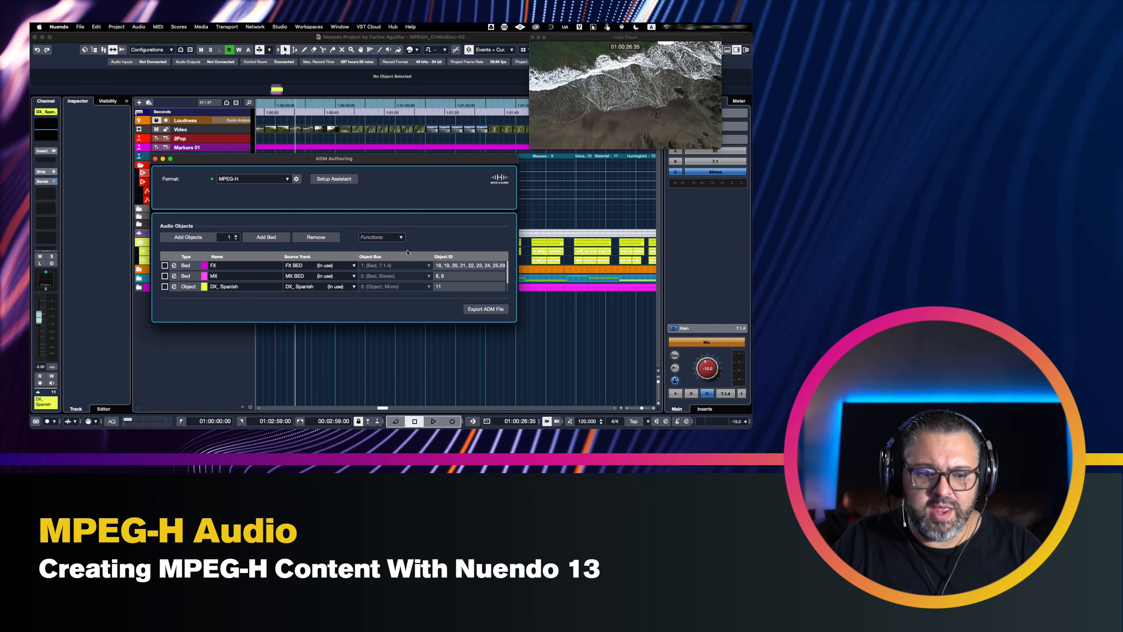
{"action": "left_click", "coordinate": [489, 310]}
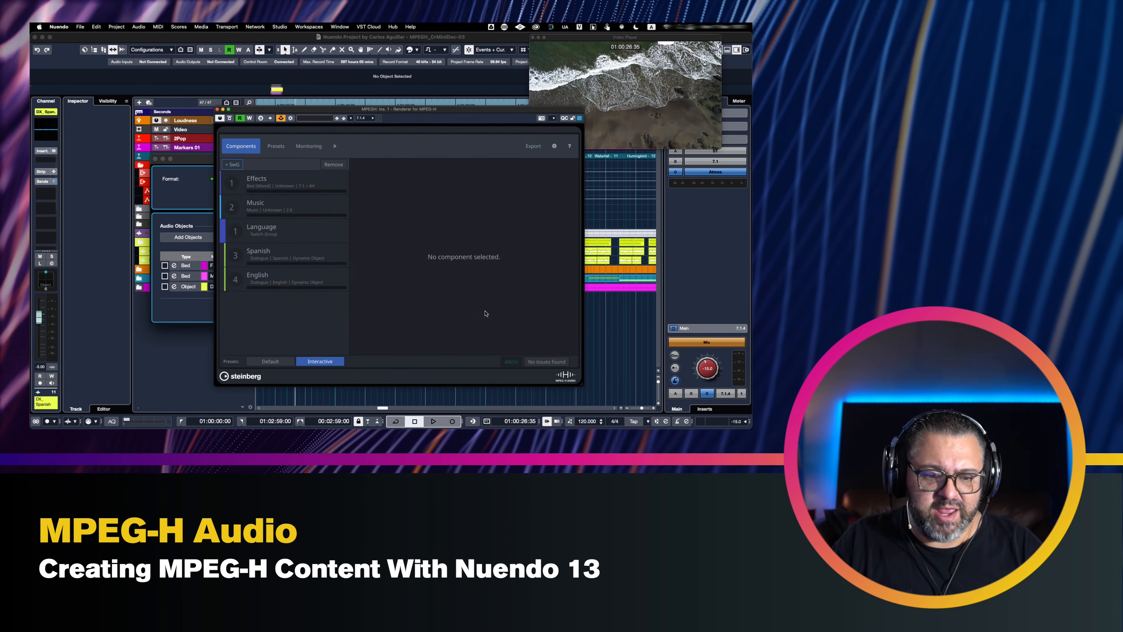
{"action": "left_click", "coordinate": [533, 147]}
{"action": "mouse_move", "coordinate": [441, 123]}
{"action": "left_mouse_down"}
{"action": "mouse_move", "coordinate": [455, 121]}
{"action": "mouse_move", "coordinate": [447, 117]}
{"action": "left_mouse_up"}
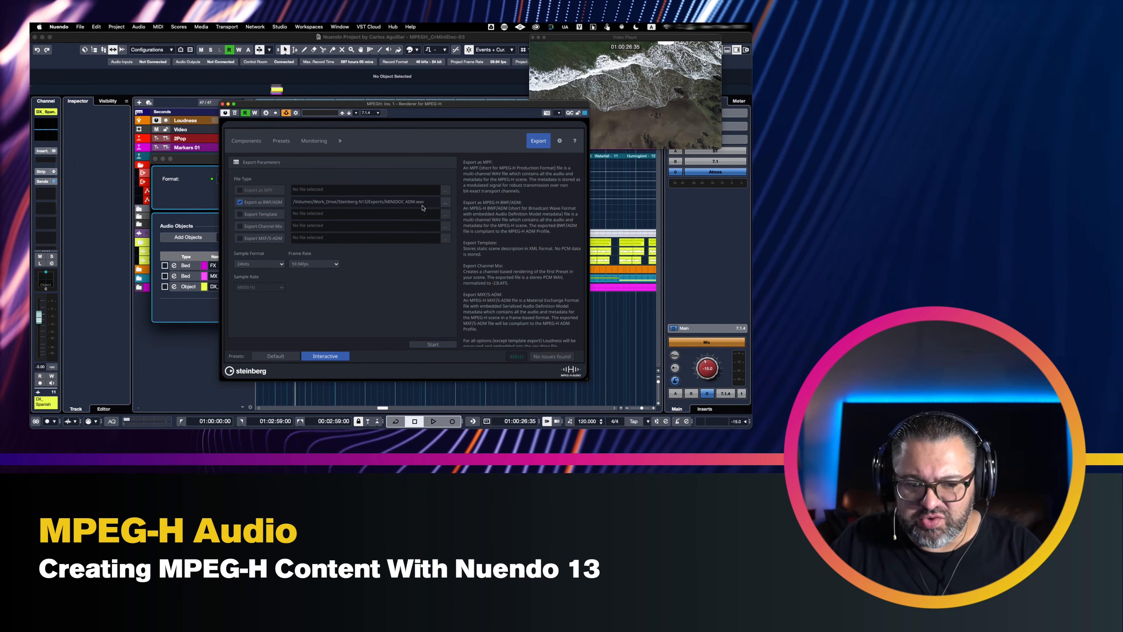
Name the BWF/ADM output file MINIDOC_ADM in the Exports folder and run the export.
{"action": "left_click", "coordinate": [445, 202]}
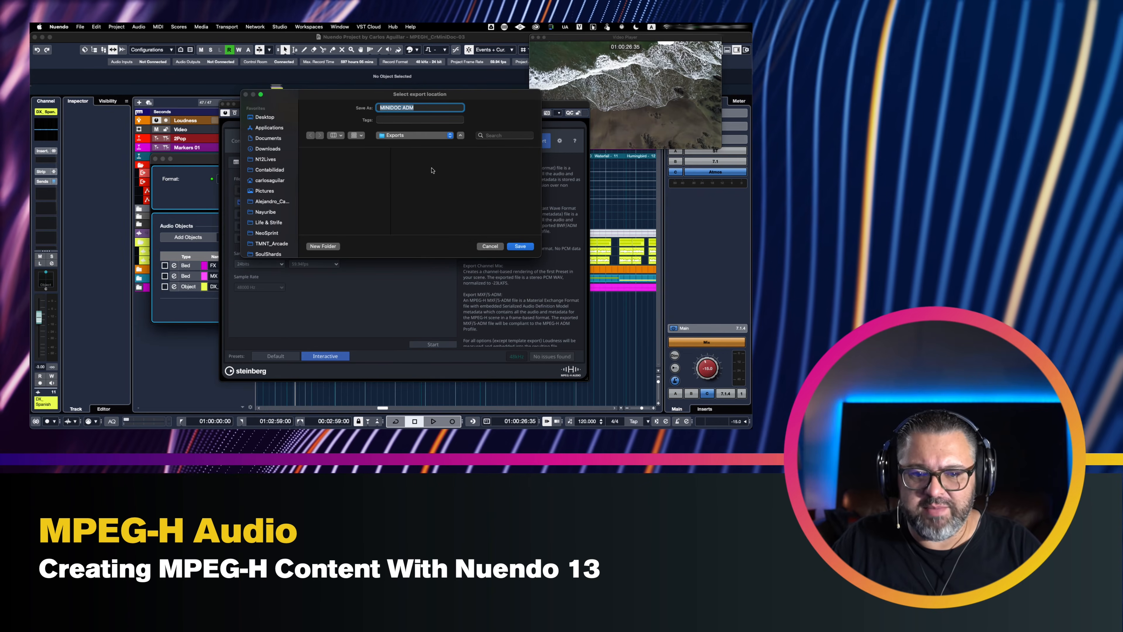
{"action": "left_click", "coordinate": [403, 108]}
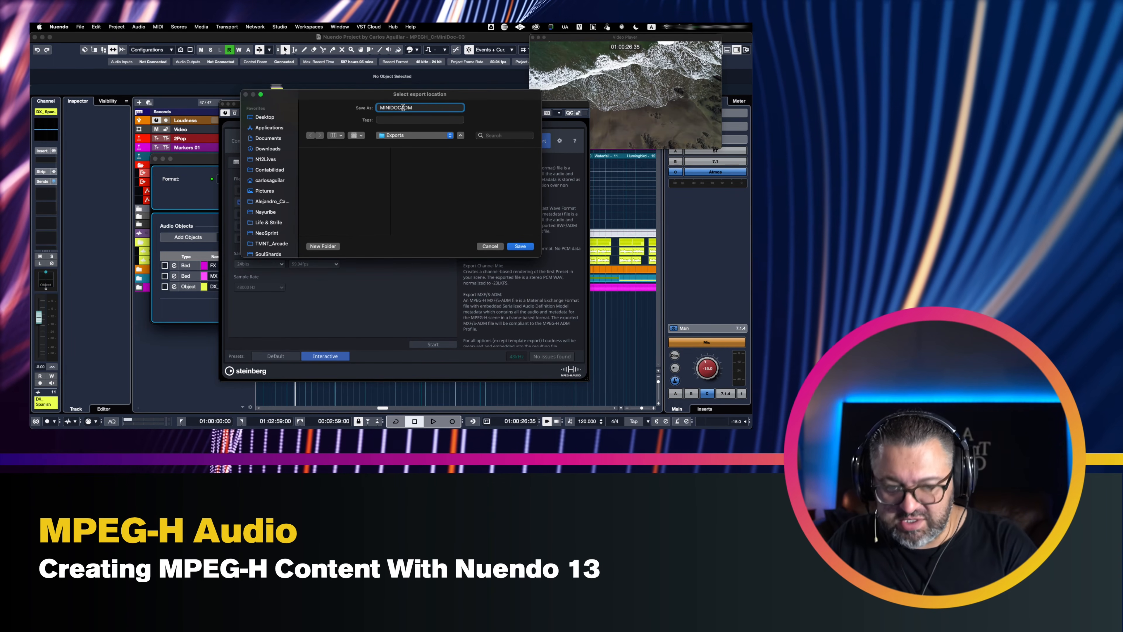
{"action": "key", "text": "BackSpace"}
{"action": "type", "text": "_"}
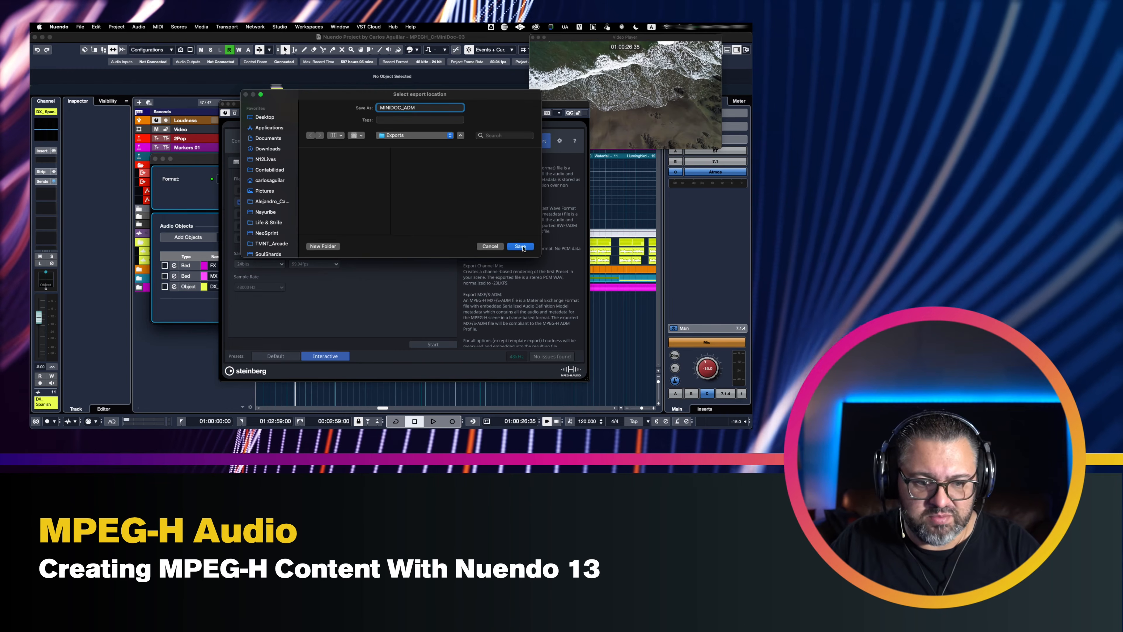
{"action": "left_click", "coordinate": [520, 246]}
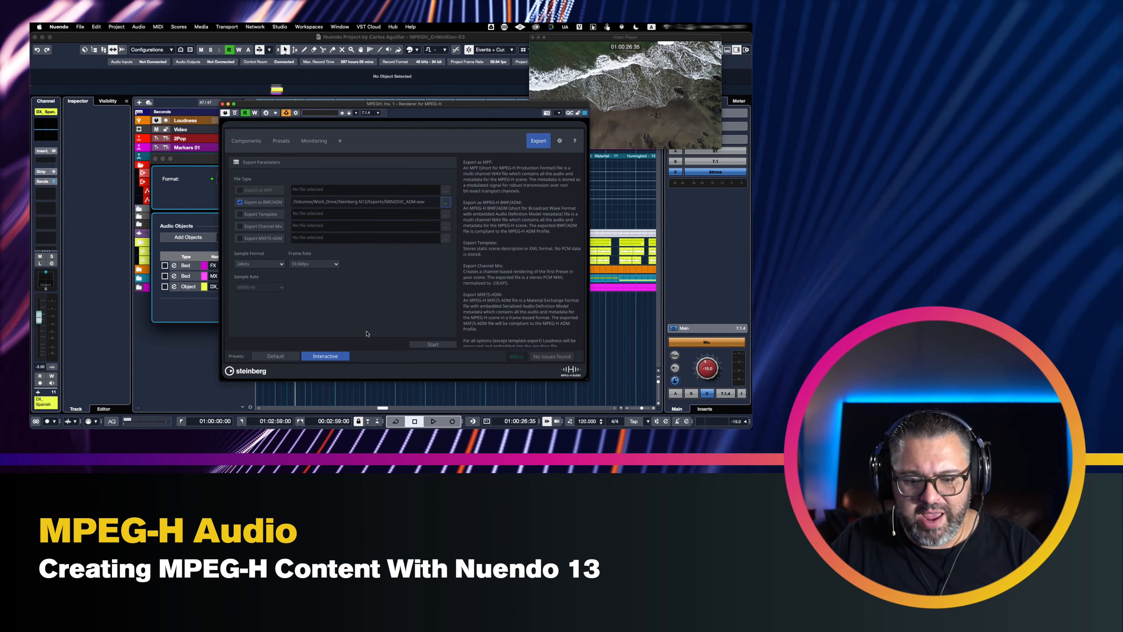
{"action": "left_click", "coordinate": [437, 345]}
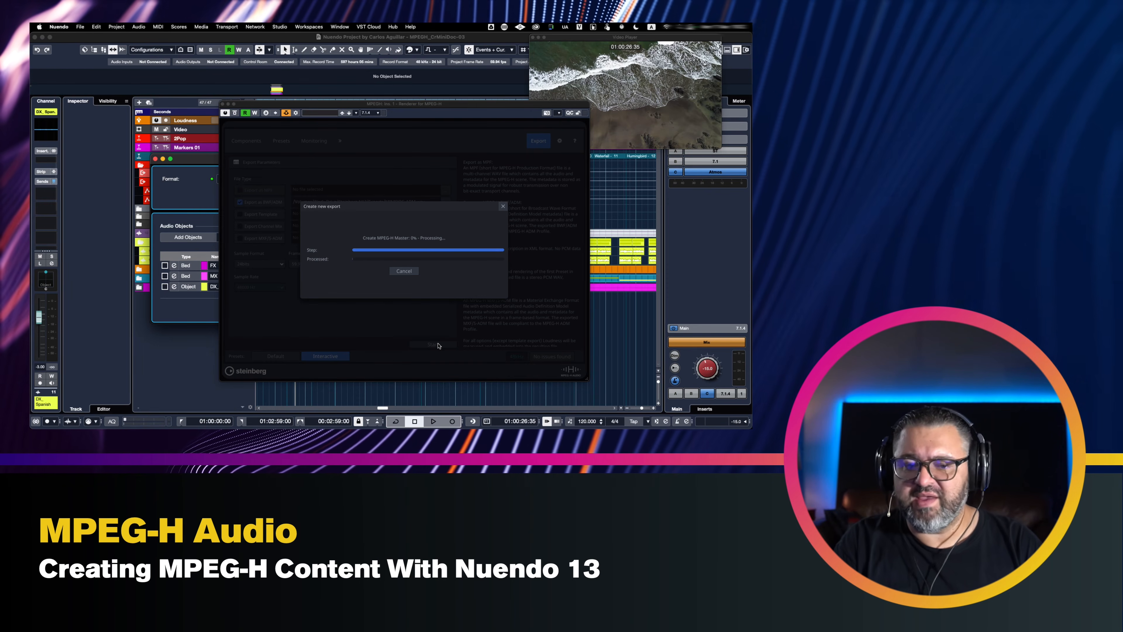
{"action": "left_click", "coordinate": [418, 207]}
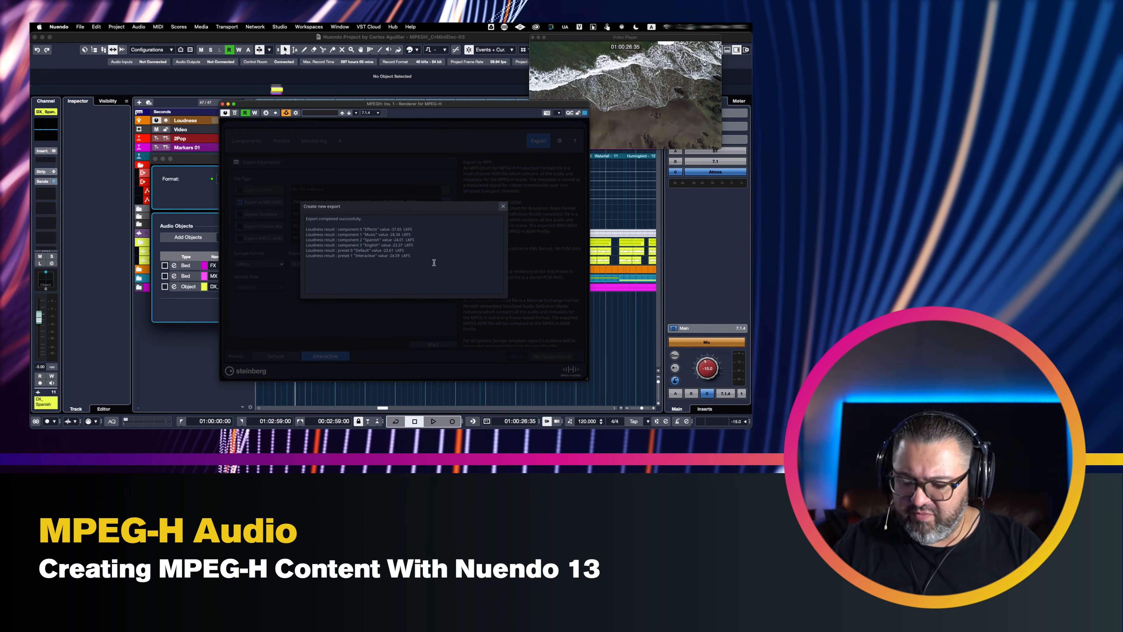
Switch to Finder to check MINIDOC_ADM.wav in the Exports folder, return to Nuendo and dismiss the export report.
{"action": "key", "text": "super+Tab"}
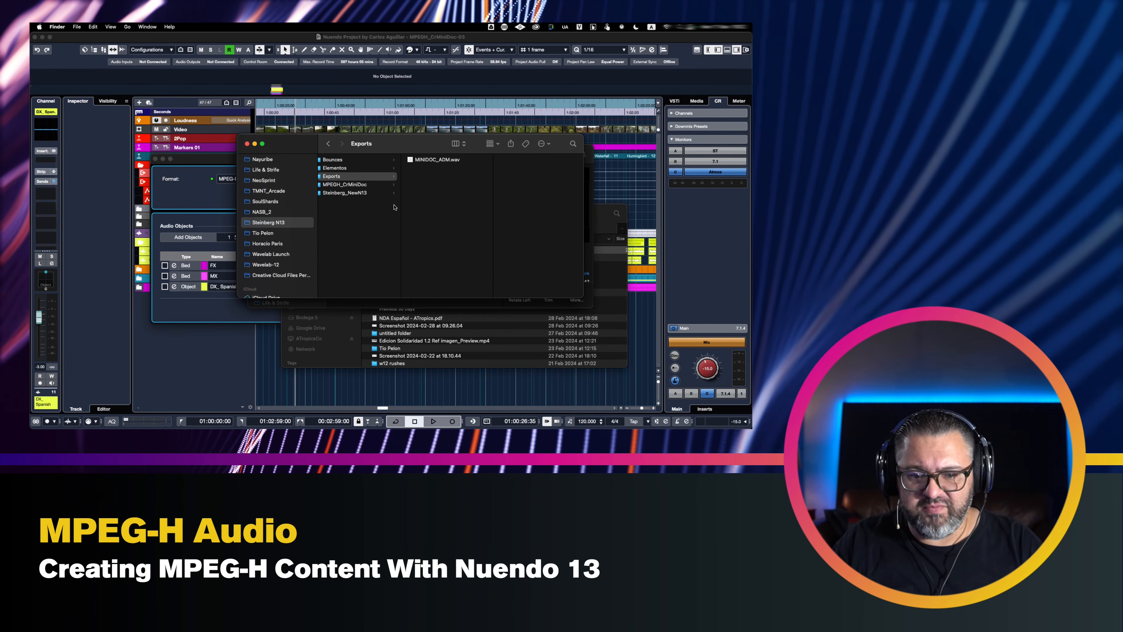
{"action": "left_click", "coordinate": [378, 176]}
{"action": "left_click", "coordinate": [461, 160]}
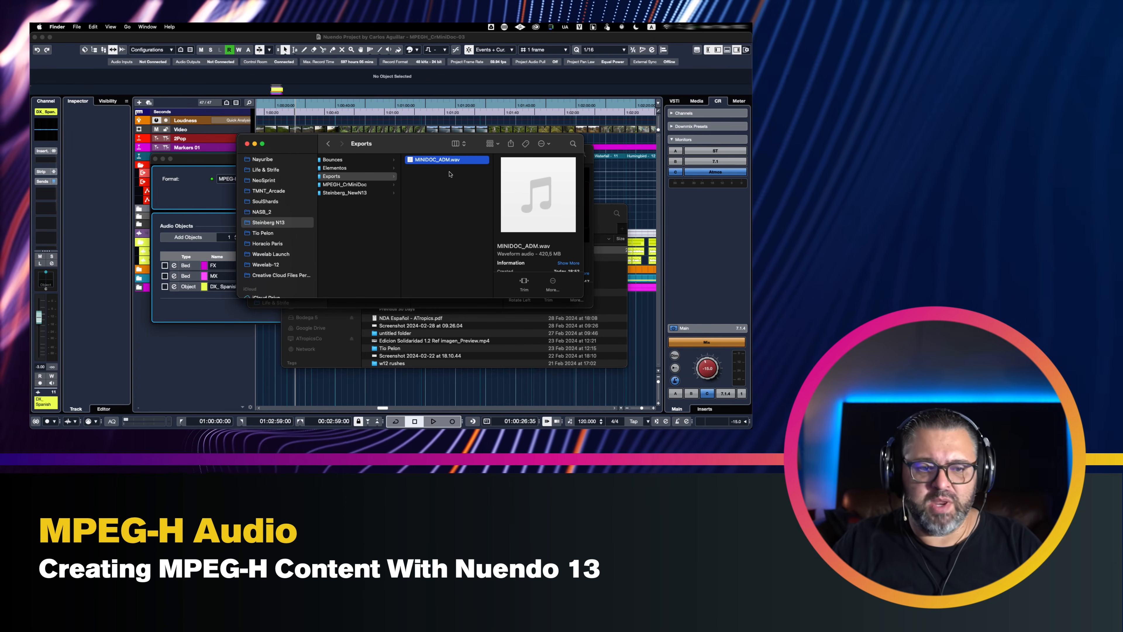
{"action": "left_click", "coordinate": [221, 166]}
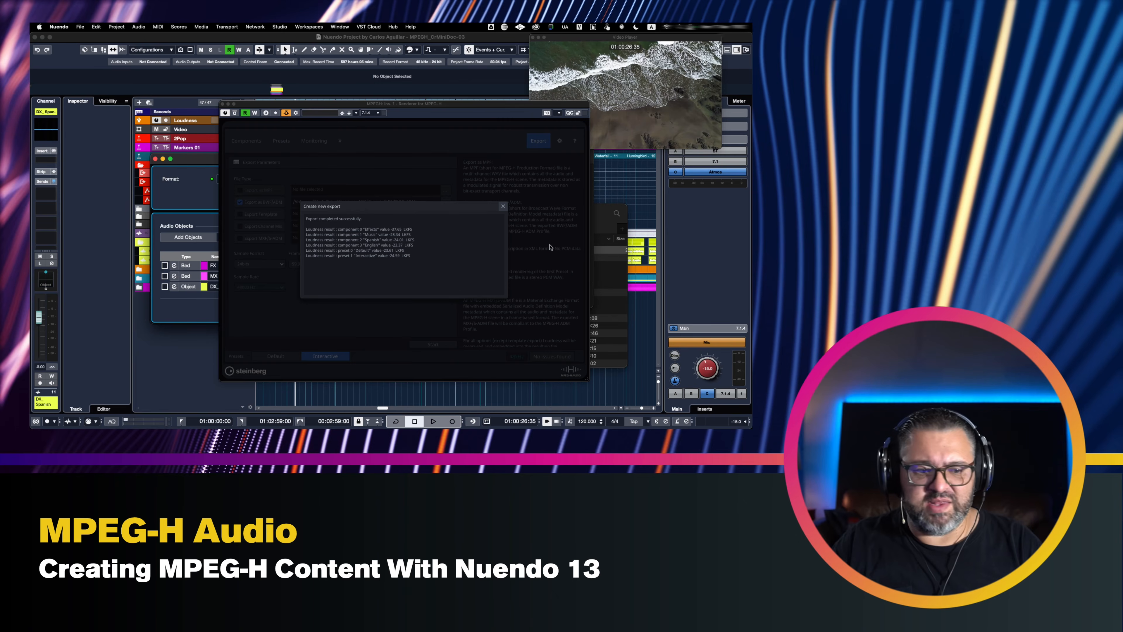
{"action": "left_click", "coordinate": [503, 206]}
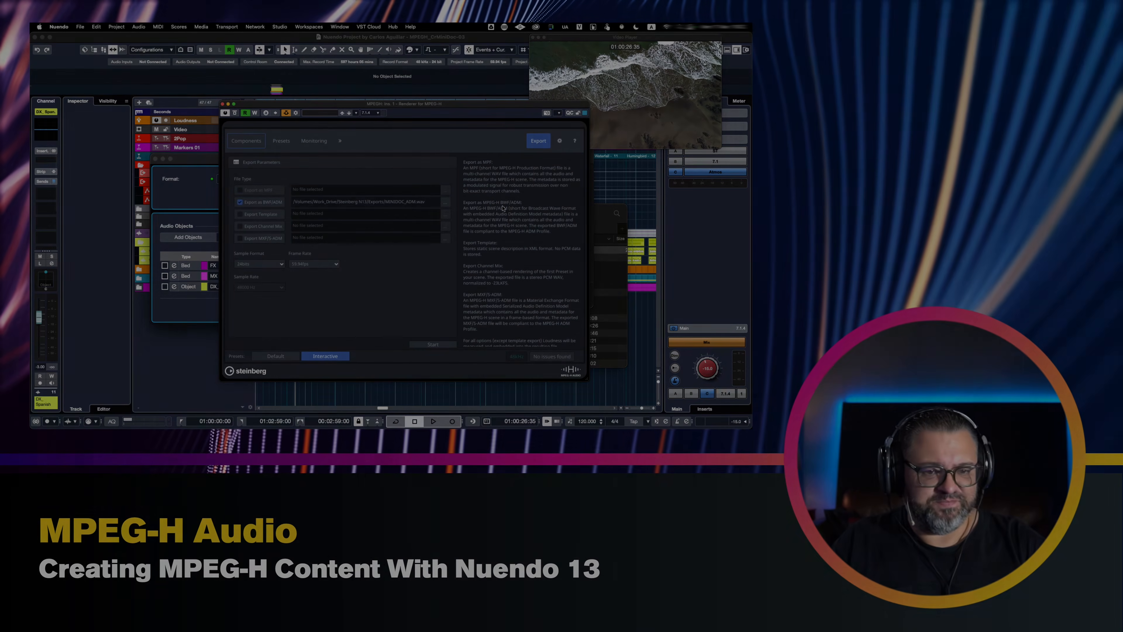